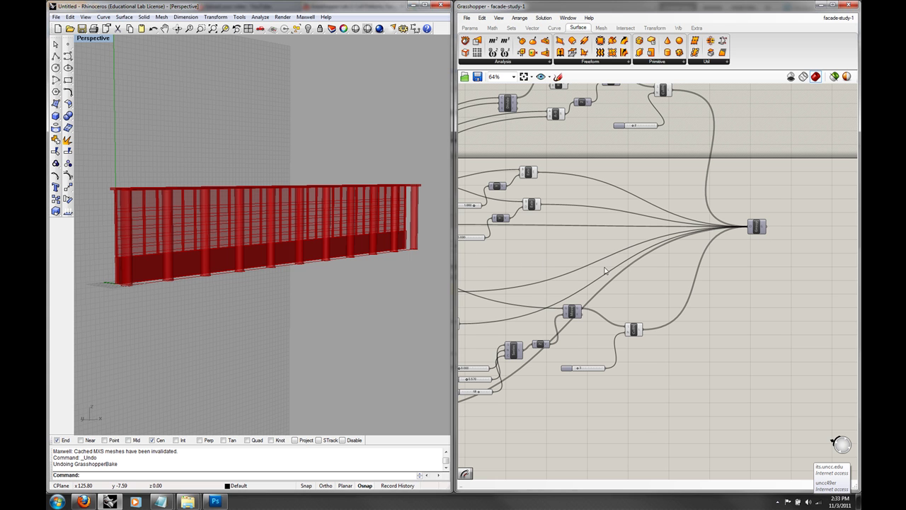
pyautogui.moveTo(560, 246); pyautogui.dragTo(702, 255, button='right')
pyautogui.scroll(-3, 637, 259)
pyautogui.moveTo(637, 259); pyautogui.dragTo(713, 253, button='right')
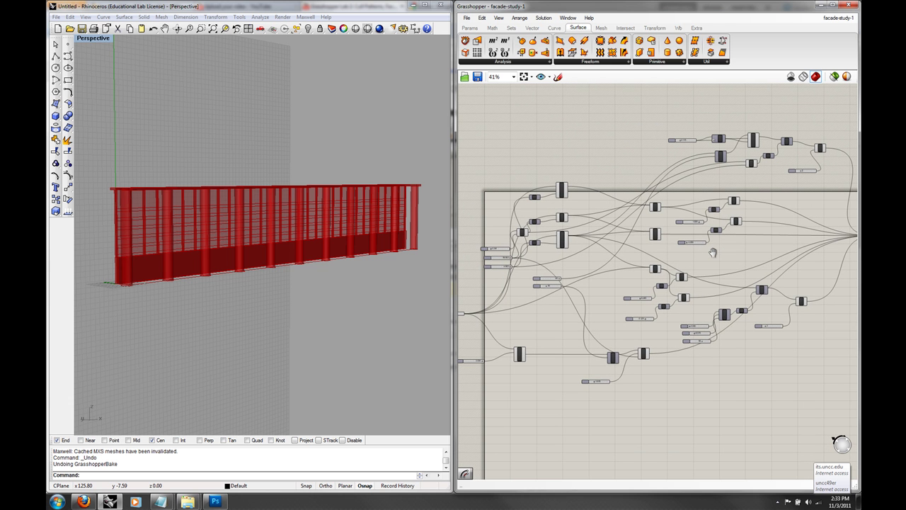
pyautogui.click(778, 501)
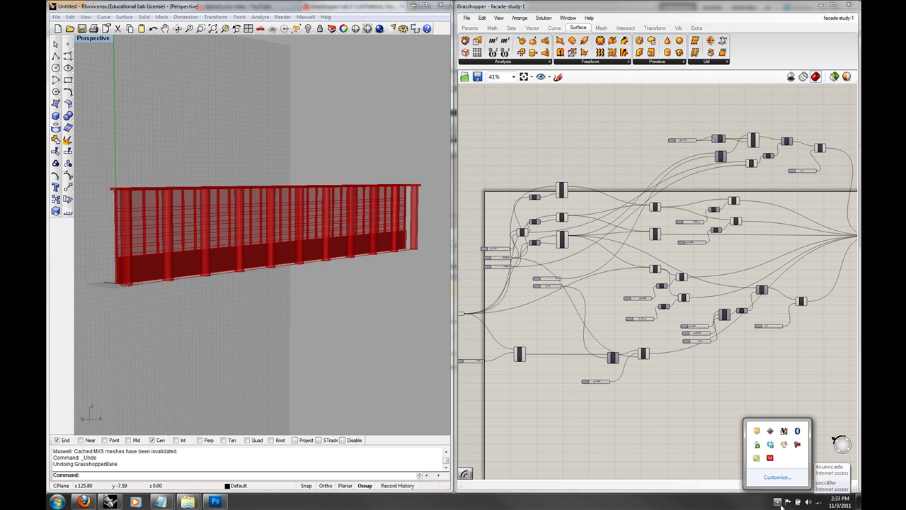
pyautogui.click(761, 382)
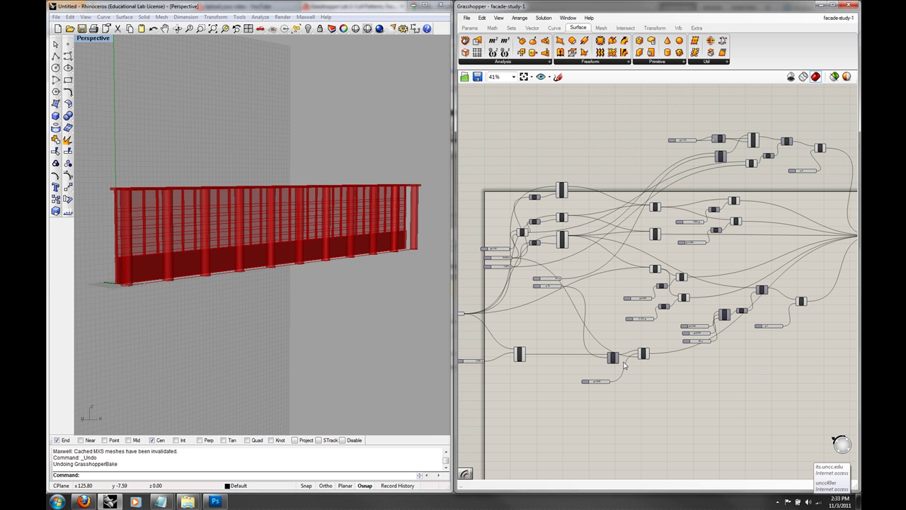
# - Examine the Window Line, Soffit and Max Height components and the three height sliders that feed them
pyautogui.scroll(3, 625, 361)
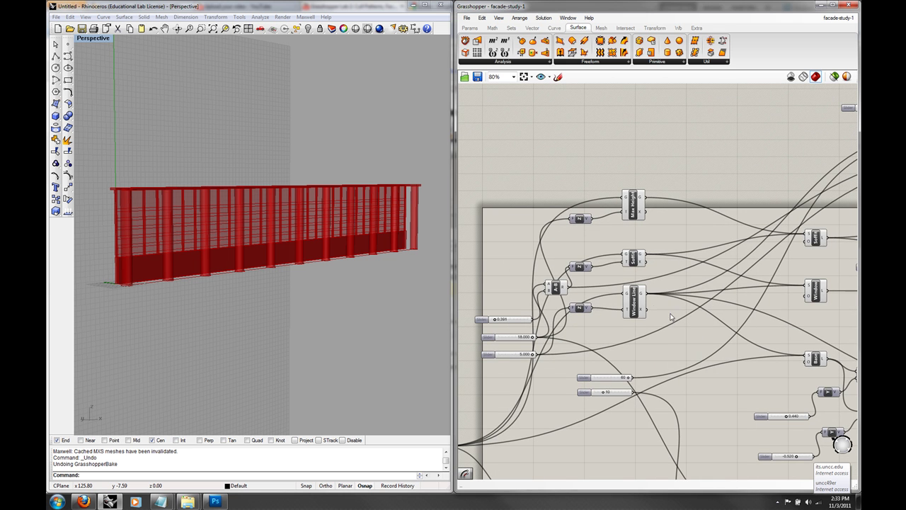
pyautogui.click(634, 300)
pyautogui.click(633, 259)
pyautogui.click(634, 204)
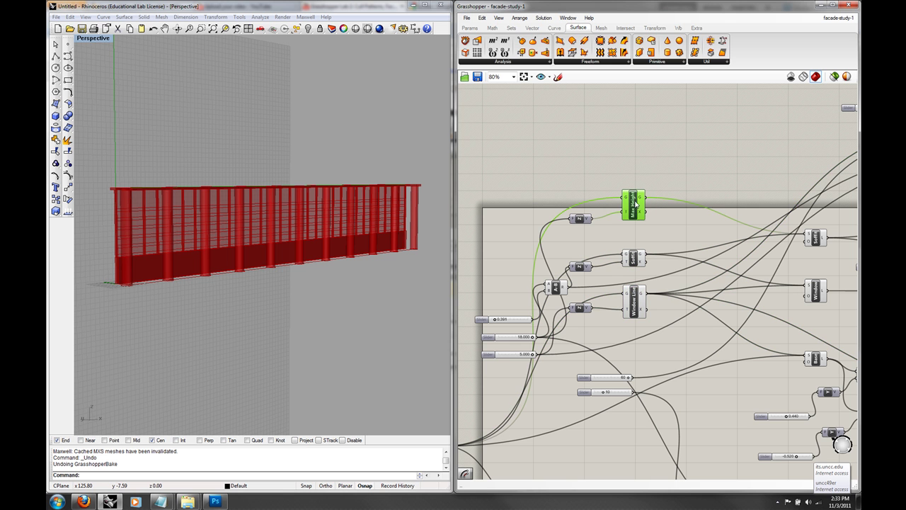
pyautogui.moveTo(697, 340); pyautogui.dragTo(687, 269, button='right')
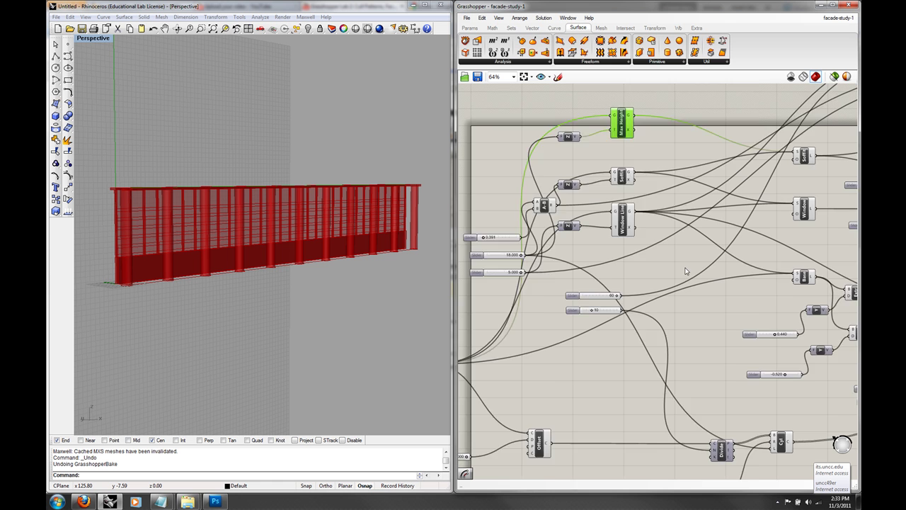
pyautogui.scroll(-1, 685, 271)
pyautogui.moveTo(653, 274); pyautogui.dragTo(673, 264, button='right')
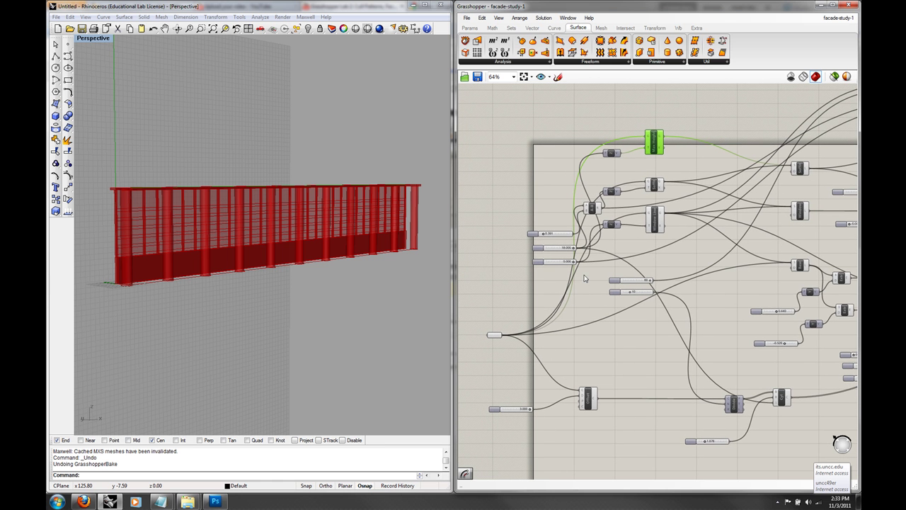
pyautogui.moveTo(566, 280); pyautogui.dragTo(531, 223)
pyautogui.scroll(3, 529, 287)
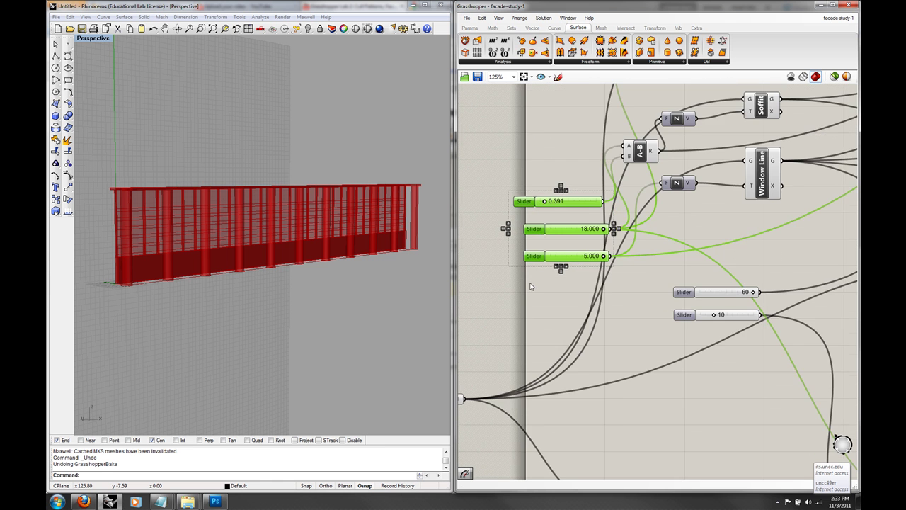
# - Move the slider with value 10 beside the Divide component it feeds, near the Offset and Cyl components
pyautogui.scroll(-2, 524, 301)
pyautogui.moveTo(524, 297); pyautogui.dragTo(570, 256, button='right')
pyautogui.moveTo(672, 393); pyautogui.dragTo(591, 395, button='right')
pyautogui.moveTo(706, 303); pyautogui.dragTo(623, 312, button='right')
pyautogui.click(641, 308)
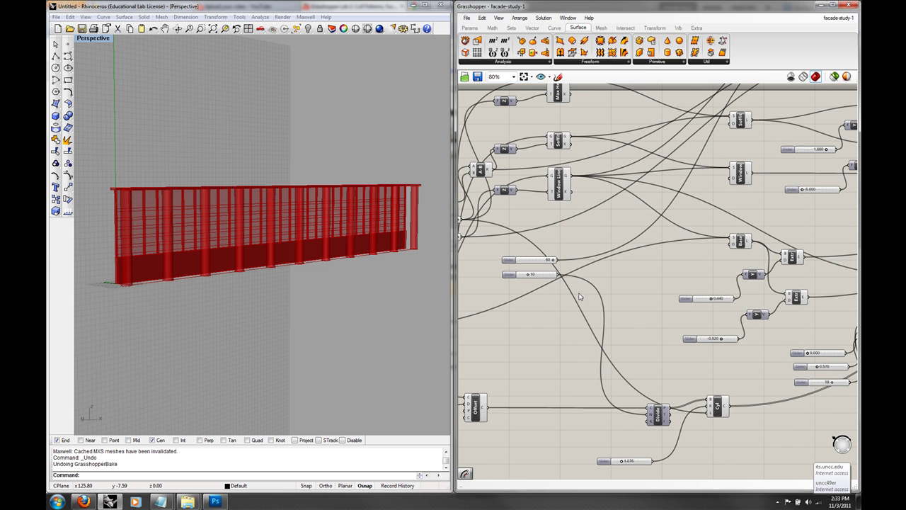
pyautogui.moveTo(548, 275); pyautogui.dragTo(609, 432)
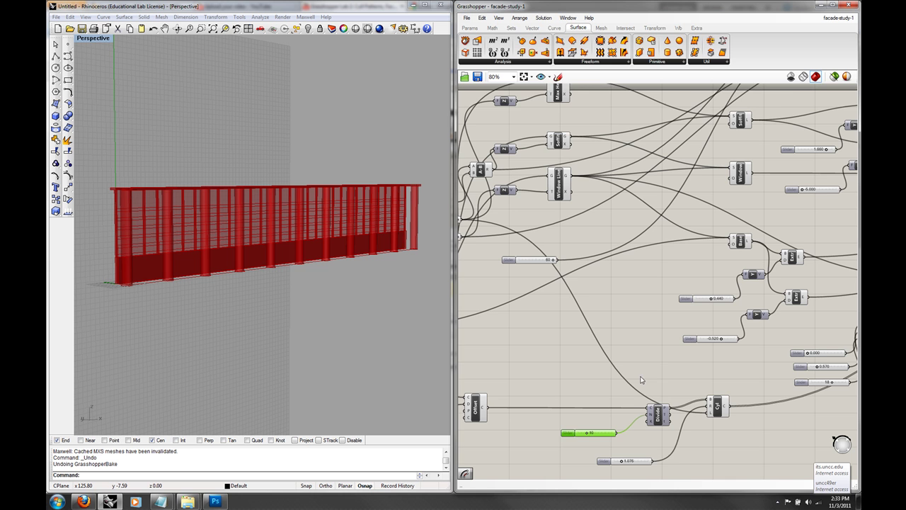
# - Move the slider with value 60 next to the Divide component it feeds in the Rectangle group
pyautogui.moveTo(659, 350); pyautogui.dragTo(659, 348, button='right')
pyautogui.click(659, 348)
pyautogui.moveTo(617, 297); pyautogui.dragTo(634, 336, button='right')
pyautogui.moveTo(561, 286); pyautogui.dragTo(668, 238)
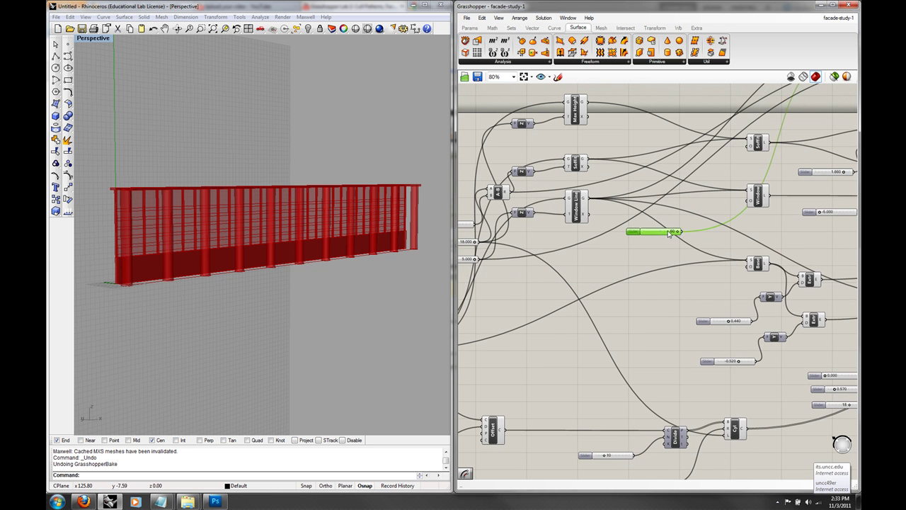
pyautogui.moveTo(668, 238); pyautogui.dragTo(573, 377, button='right')
pyautogui.moveTo(573, 377); pyautogui.dragTo(691, 192)
pyautogui.moveTo(684, 216); pyautogui.dragTo(637, 225, button='right')
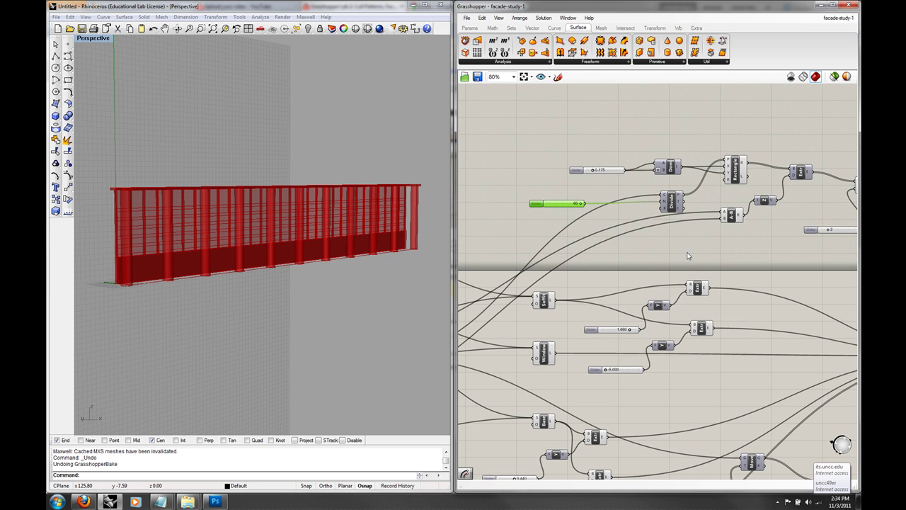
pyautogui.moveTo(687, 256); pyautogui.dragTo(732, 205, button='right')
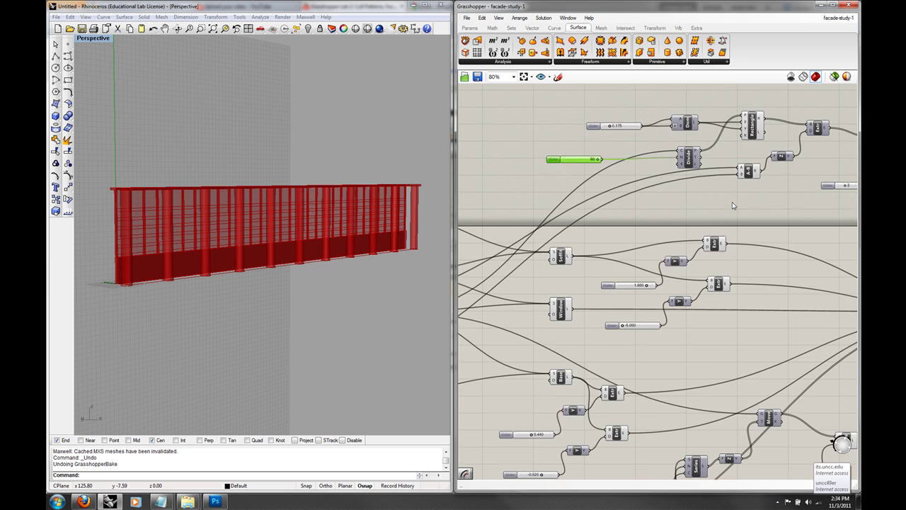
# - Move the 0.391 slider slightly away from the 18.000 and 5.000 sliders
pyautogui.scroll(-2, 733, 206)
pyautogui.moveTo(664, 228); pyautogui.dragTo(857, 211, button='right')
pyautogui.scroll(5, 628, 230)
pyautogui.moveTo(615, 238); pyautogui.dragTo(586, 202, button='right')
pyautogui.scroll(-1, 611, 264)
pyautogui.moveTo(641, 263); pyautogui.dragTo(609, 284, button='right')
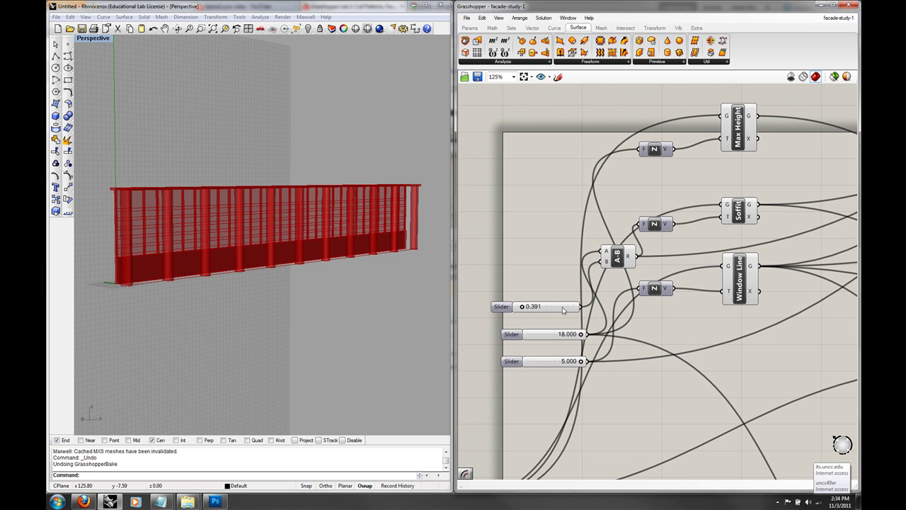
pyautogui.moveTo(562, 308)
pyautogui.mouseDown()
pyautogui.moveTo(549, 287)
pyautogui.moveTo(550, 297)
pyautogui.mouseUp()
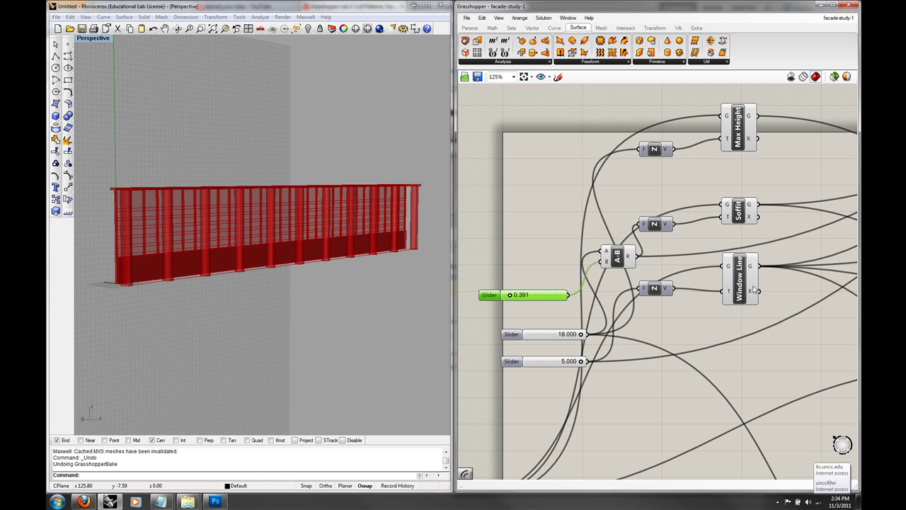
# - Turn off the preview of all components downstream of the base height lines and the Offset component
pyautogui.scroll(-6, 752, 289)
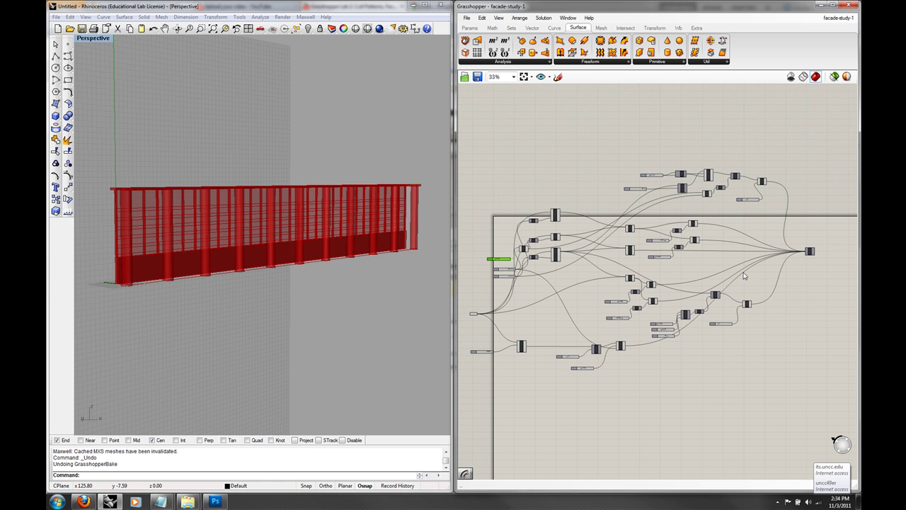
pyautogui.moveTo(821, 384); pyautogui.dragTo(564, 150)
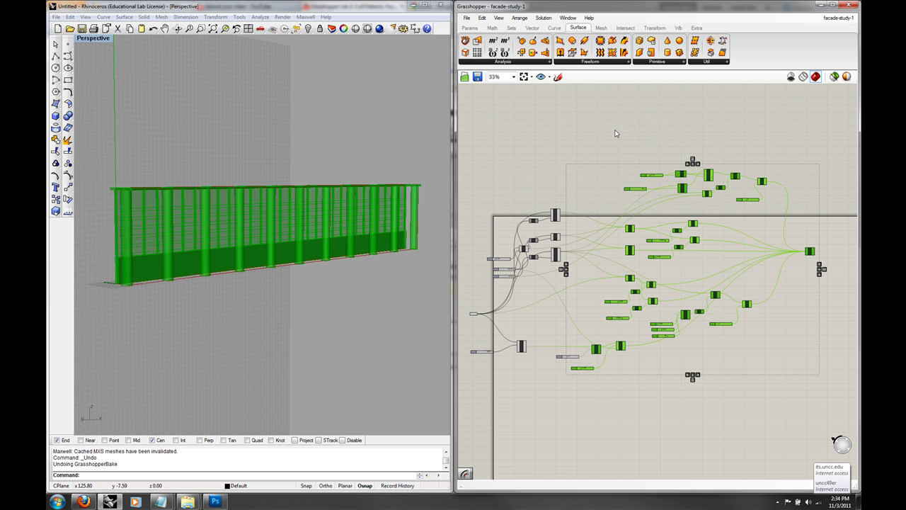
pyautogui.rightClick(615, 133)
pyautogui.click(642, 148)
pyautogui.moveTo(598, 227); pyautogui.dragTo(659, 228, button='right')
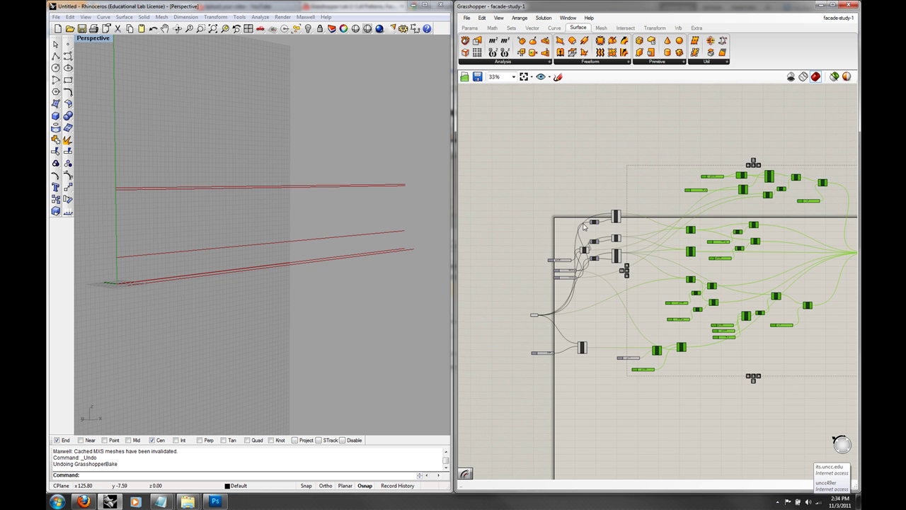
# - Set the slider feeding the B input of the A-B component to 1.900 and rename it Soffit Line
pyautogui.scroll(6, 585, 227)
pyautogui.click(666, 173)
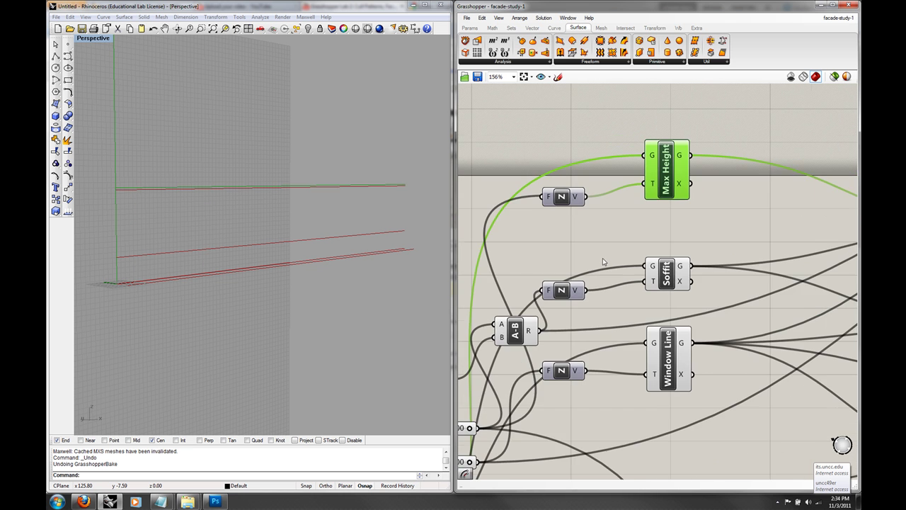
pyautogui.moveTo(603, 262); pyautogui.dragTo(723, 208, button='right')
pyautogui.moveTo(643, 269); pyautogui.dragTo(632, 229, button='right')
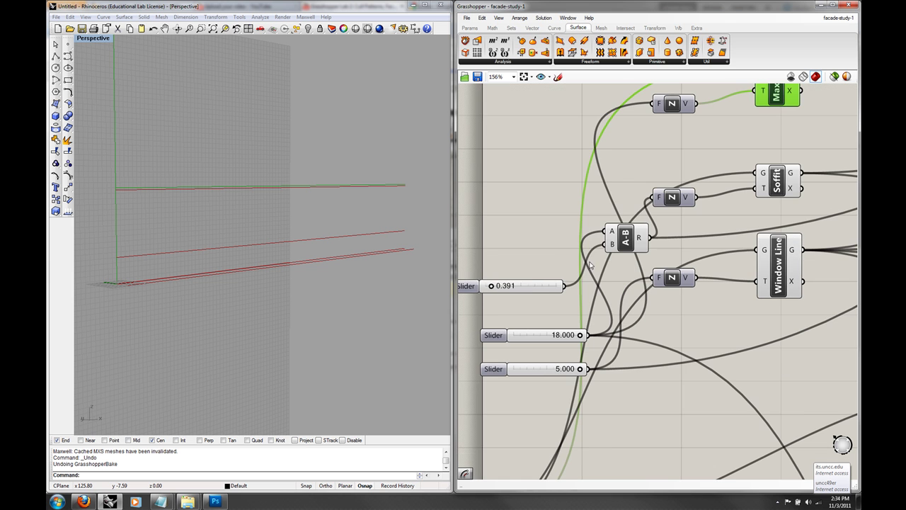
pyautogui.click(524, 286)
pyautogui.scroll(-5, 547, 297)
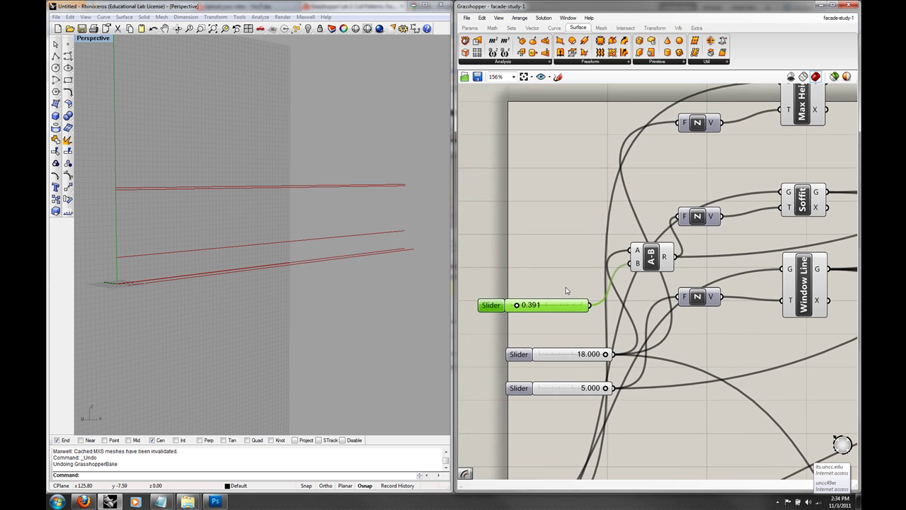
pyautogui.scroll(2, 543, 299)
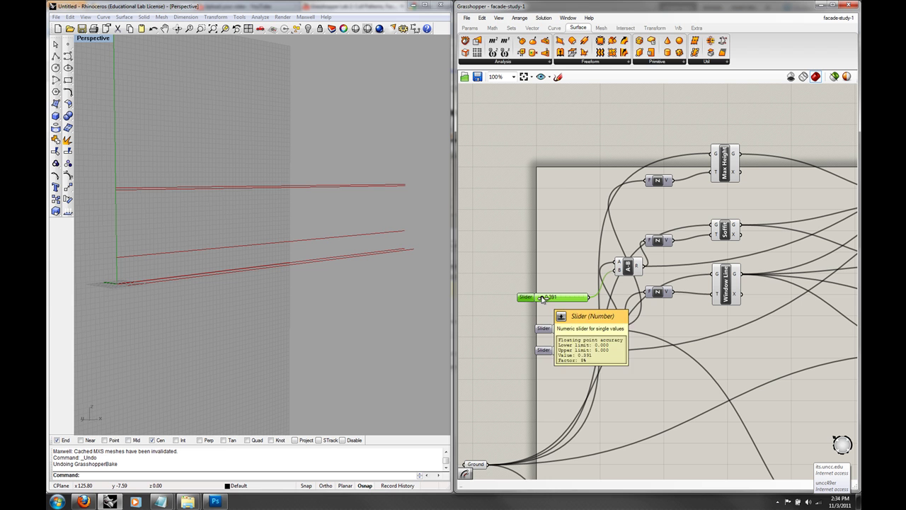
pyautogui.moveTo(543, 297)
pyautogui.mouseDown()
pyautogui.moveTo(561, 297)
pyautogui.moveTo(543, 298)
pyautogui.mouseUp()
pyautogui.doubleClick(527, 299)
pyautogui.doubleClick(523, 231)
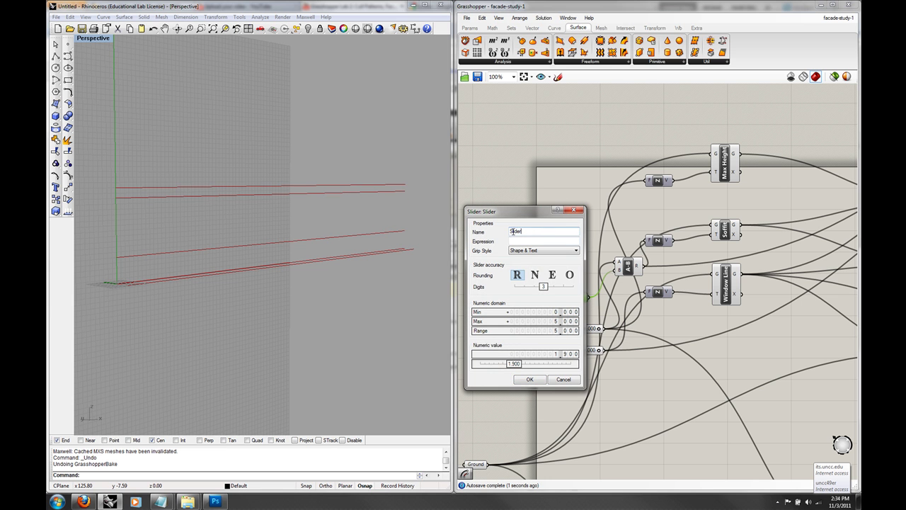
pyautogui.write('S')
pyautogui.click(529, 380)
# - Rename the 18.000 slider as Max Height
pyautogui.click(545, 332)
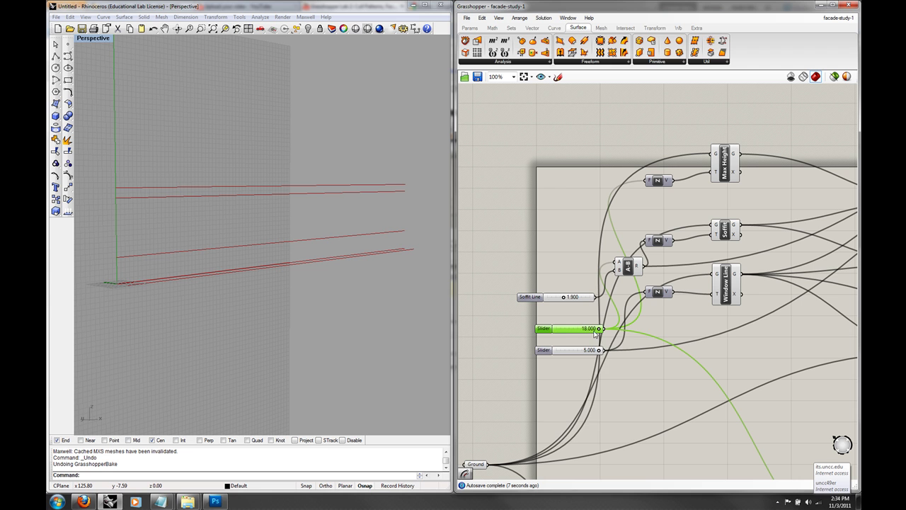
pyautogui.rightClick(549, 329)
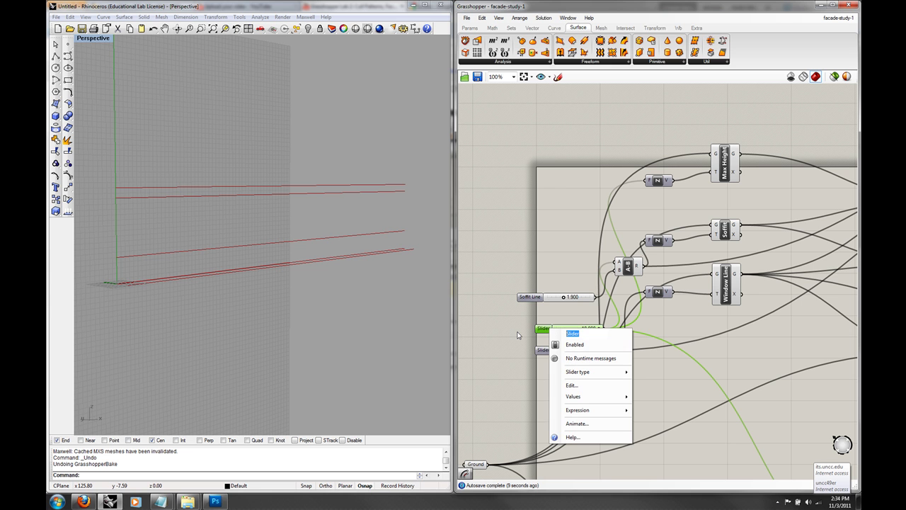
pyautogui.write('Max Height')
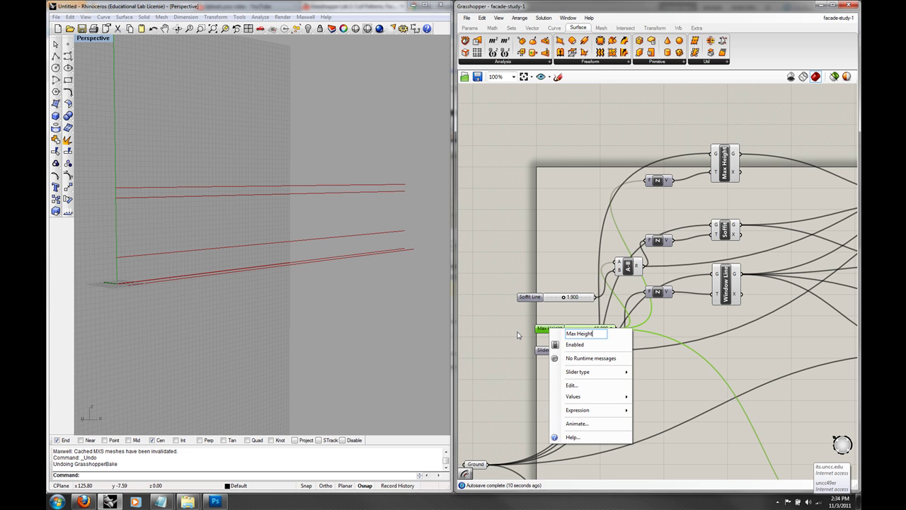
pyautogui.press('Return')
# - Rename the 5.000 slider as Window Height
pyautogui.click(543, 350)
pyautogui.rightClick(545, 351)
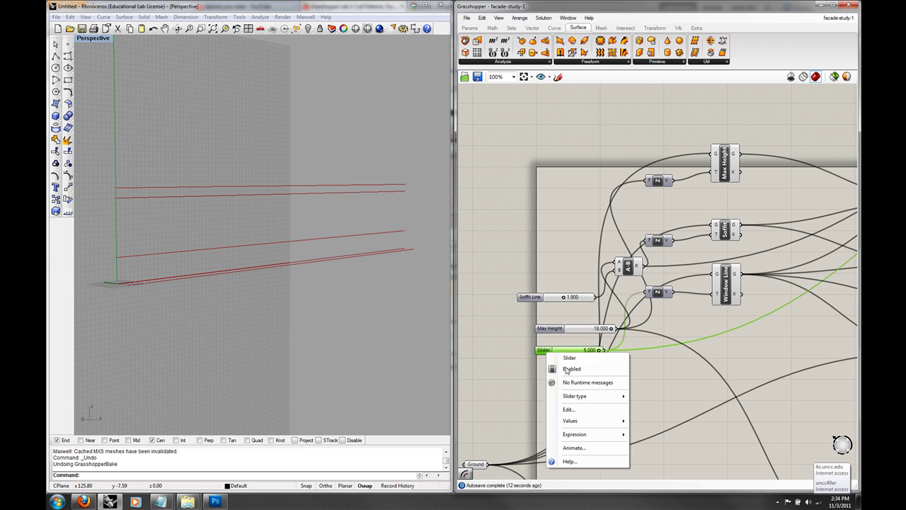
pyautogui.click(583, 357)
pyautogui.write('Window Height')
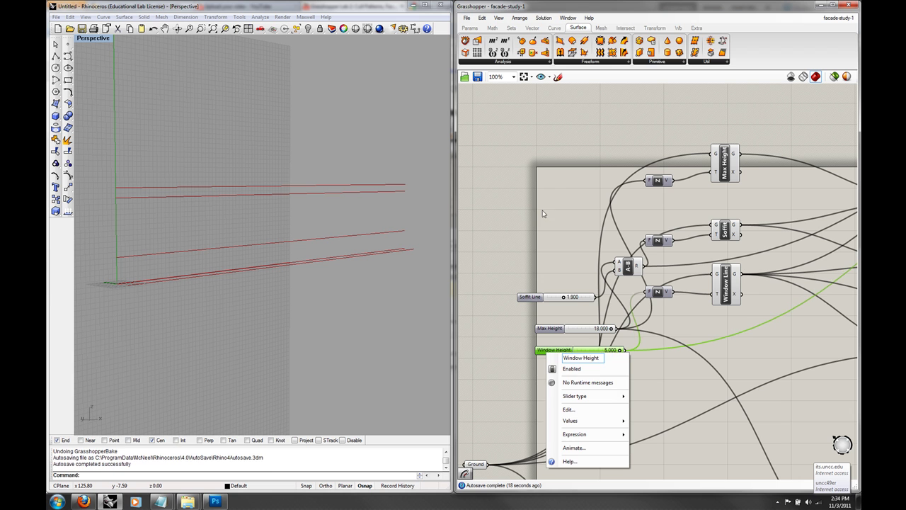
pyautogui.press('Return')
# - Align the left edges of the Soffit Line, Max Height and Window Height sliders and space them evenly vertically
pyautogui.moveTo(571, 374); pyautogui.dragTo(520, 270)
pyautogui.click(564, 289)
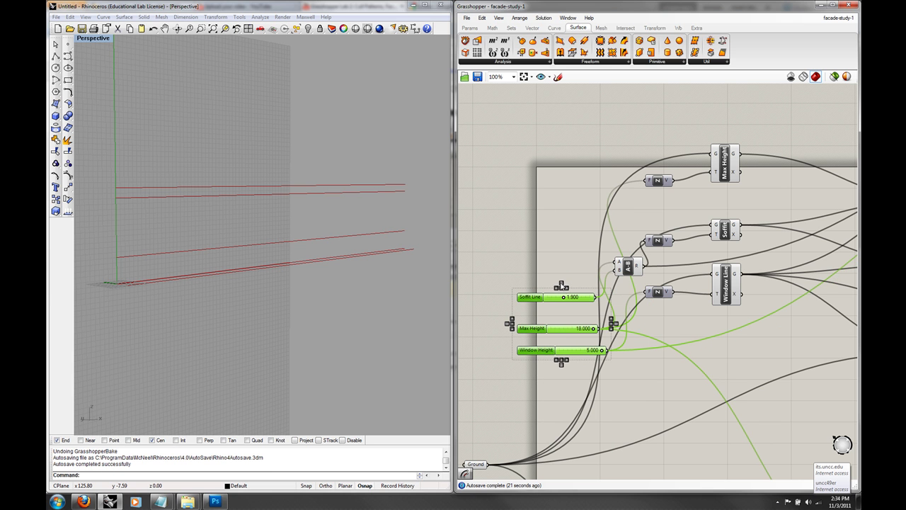
pyautogui.click(533, 319)
# - Move the Soffit Line, Max Height and Window Height sliders together outside the frame, away from the components they feed
pyautogui.scroll(-2, 532, 319)
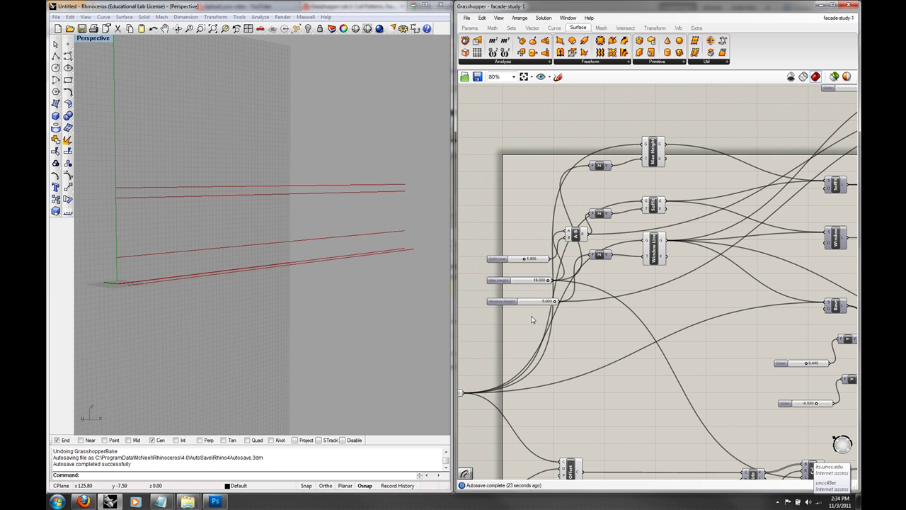
pyautogui.moveTo(532, 318); pyautogui.dragTo(511, 270)
pyautogui.moveTo(534, 320); pyautogui.dragTo(527, 262)
pyautogui.moveTo(528, 263); pyautogui.dragTo(577, 263, button='right')
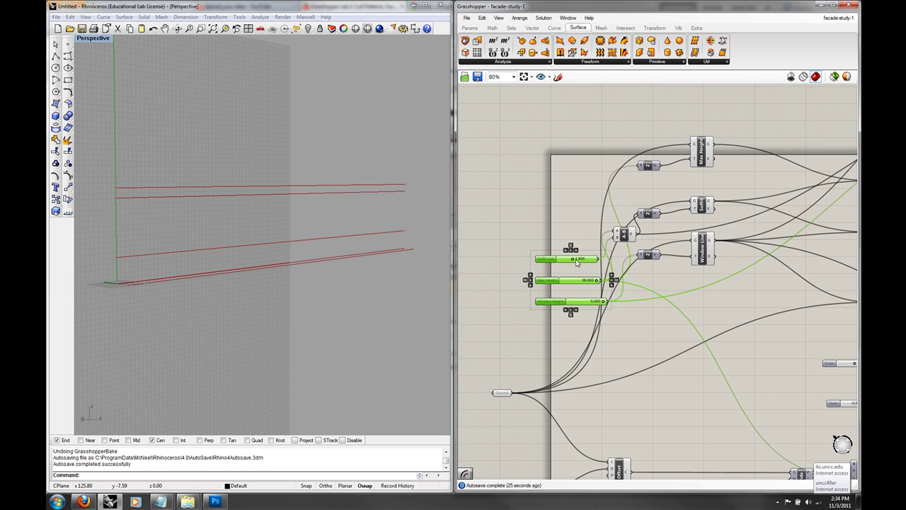
pyautogui.moveTo(581, 262); pyautogui.dragTo(510, 262)
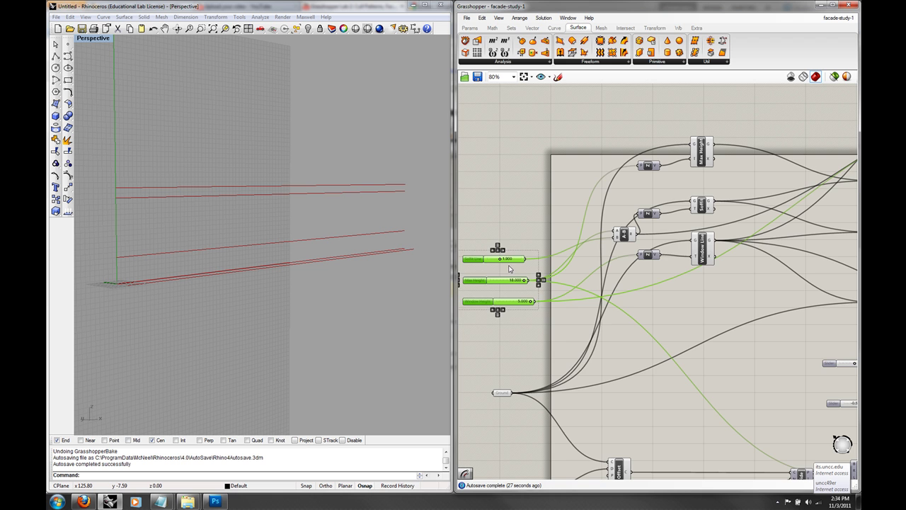
pyautogui.click(539, 223)
# - Move the A-B subtraction component slightly away from the Z vector components
pyautogui.moveTo(540, 222); pyautogui.dragTo(597, 209, button='right')
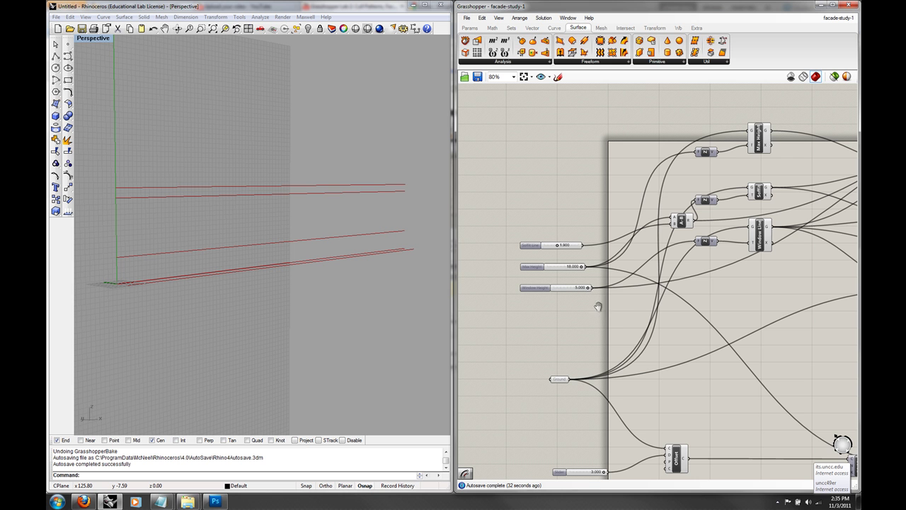
pyautogui.moveTo(599, 307); pyautogui.dragTo(576, 259, button='right')
pyautogui.moveTo(565, 318); pyautogui.dragTo(575, 284, button='right')
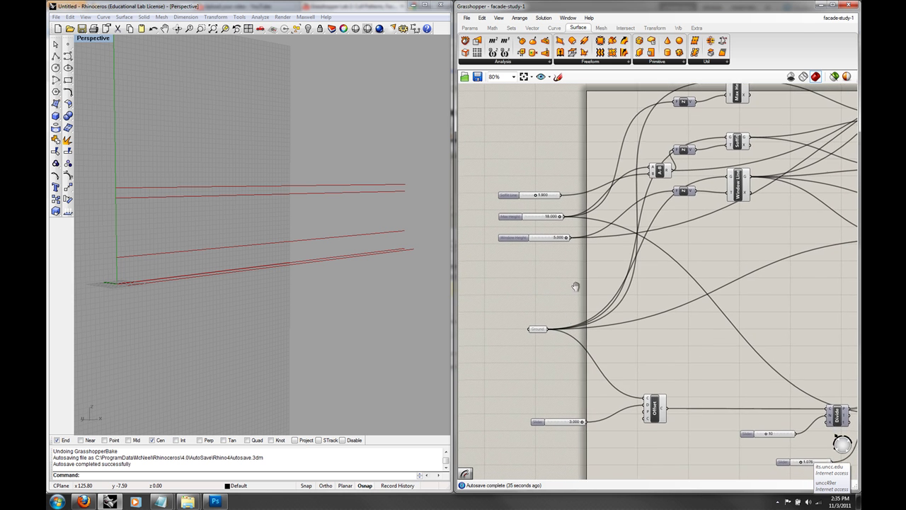
pyautogui.moveTo(716, 206); pyautogui.dragTo(644, 296, button='right')
pyautogui.click(601, 225)
pyautogui.moveTo(600, 228)
pyautogui.mouseDown()
pyautogui.moveTo(588, 233)
pyautogui.moveTo(592, 223)
pyautogui.mouseUp()
pyautogui.moveTo(604, 310); pyautogui.dragTo(621, 278, button='right')
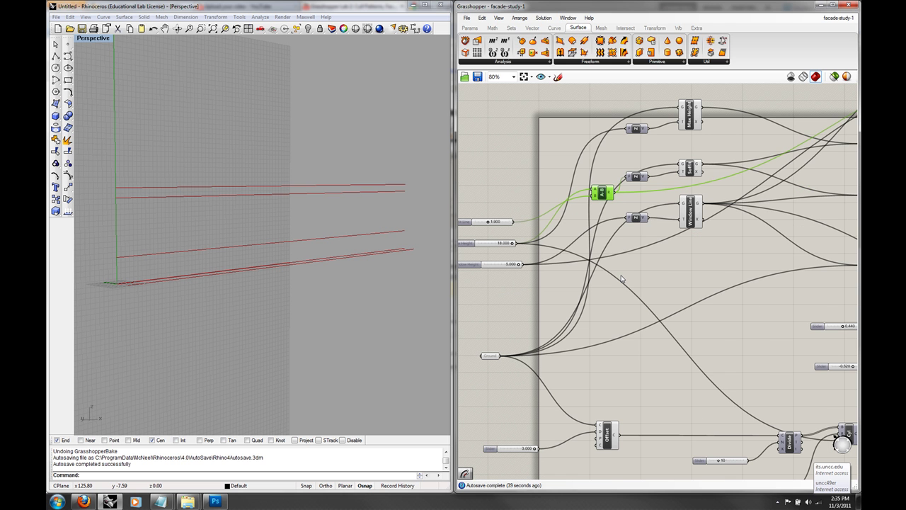
# - Lower the Z vector component feeding Window Line, and move the Window and Base loft components closer to the Soffit loft
pyautogui.moveTo(637, 224); pyautogui.dragTo(638, 242)
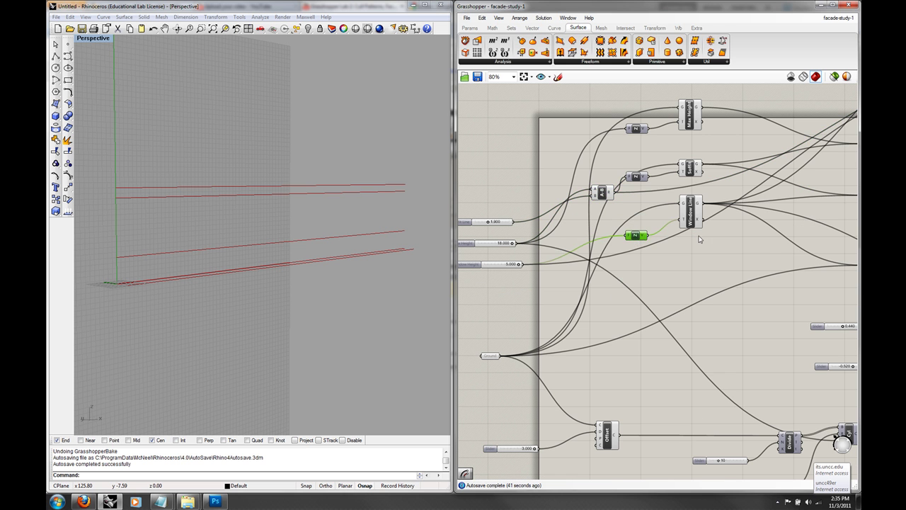
pyautogui.moveTo(698, 236); pyautogui.dragTo(563, 255, button='right')
pyautogui.moveTo(659, 251); pyautogui.dragTo(517, 282, button='right')
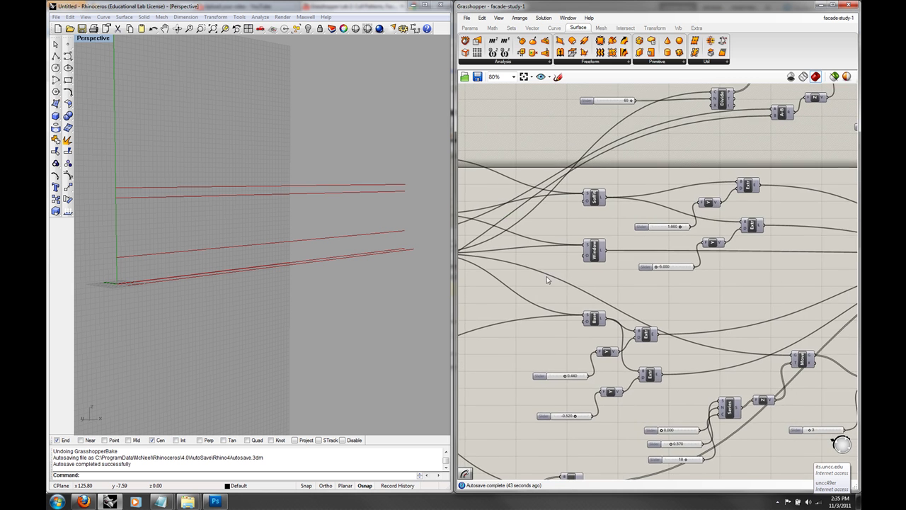
pyautogui.moveTo(636, 263)
pyautogui.mouseDown(button='right')
pyautogui.moveTo(690, 279)
pyautogui.moveTo(697, 247)
pyautogui.mouseUp(button='right')
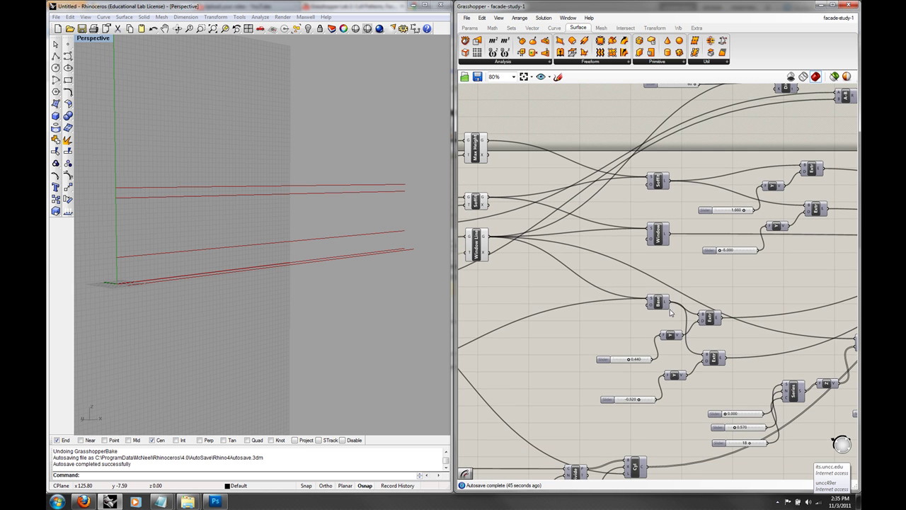
pyautogui.moveTo(662, 304); pyautogui.dragTo(659, 281)
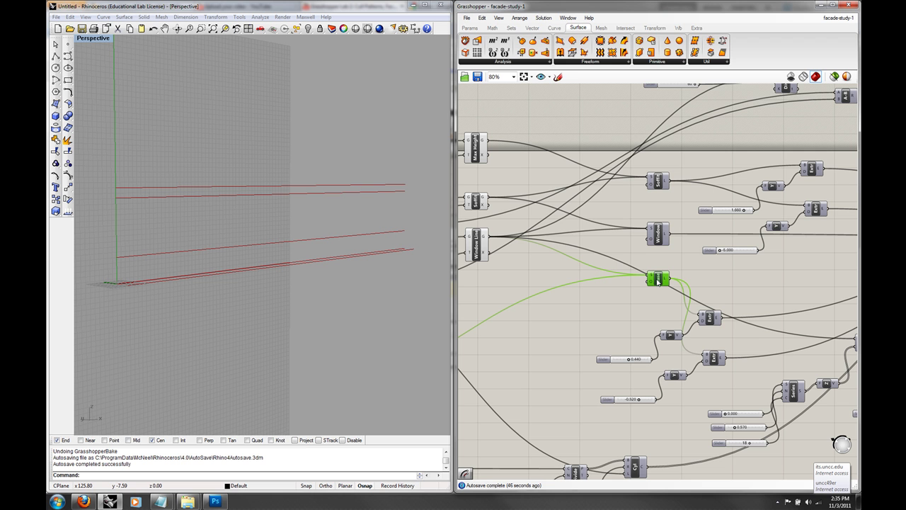
pyautogui.moveTo(659, 238); pyautogui.dragTo(658, 228)
pyautogui.click(630, 232)
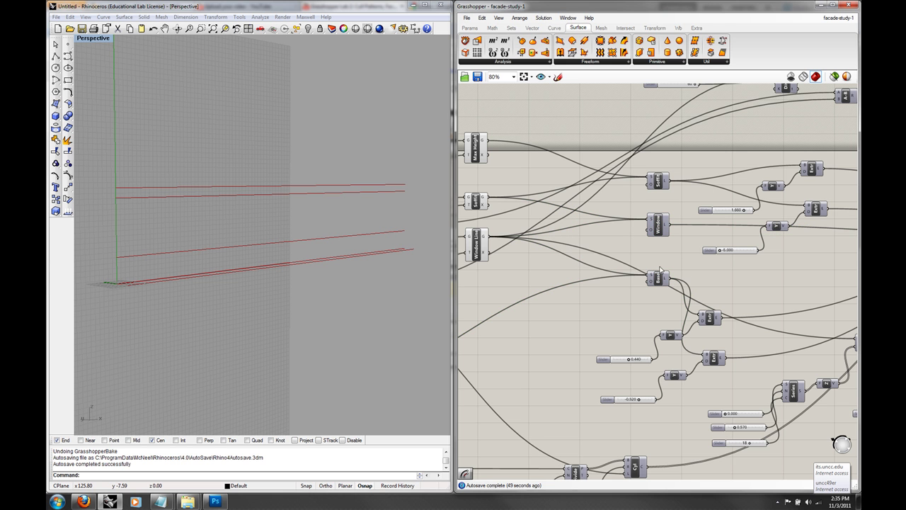
# - Tighten the spacing of the Soffit, Window and Base loft components and group them
pyautogui.moveTo(662, 263); pyautogui.dragTo(617, 268, button='right')
pyautogui.moveTo(642, 299); pyautogui.dragTo(645, 306)
pyautogui.moveTo(645, 306); pyautogui.dragTo(668, 349, button='right')
pyautogui.click(620, 300)
pyautogui.moveTo(619, 302); pyautogui.dragTo(603, 187)
pyautogui.click(623, 307)
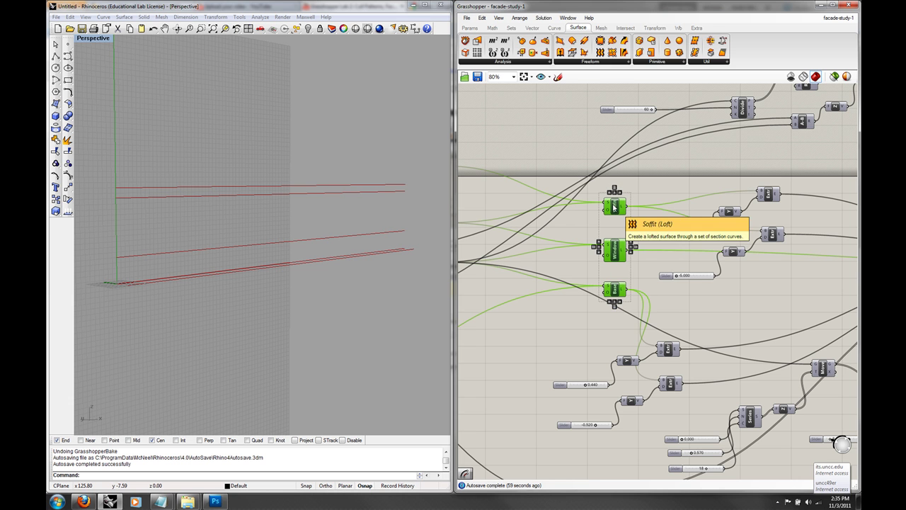
pyautogui.rightClick(613, 206)
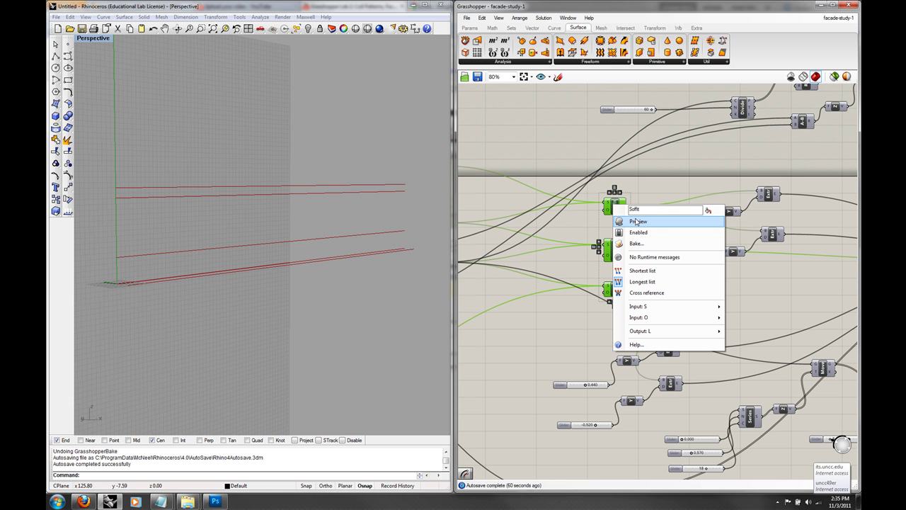
pyautogui.click(482, 18)
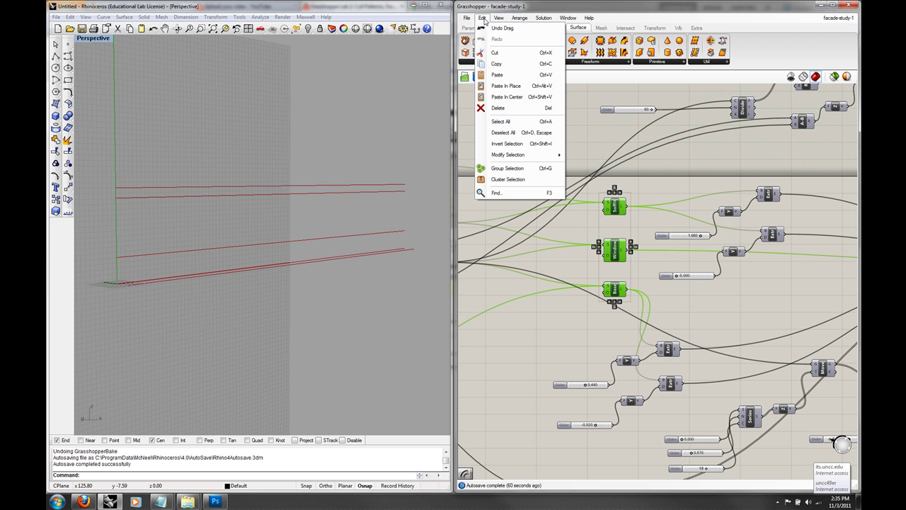
pyautogui.click(509, 171)
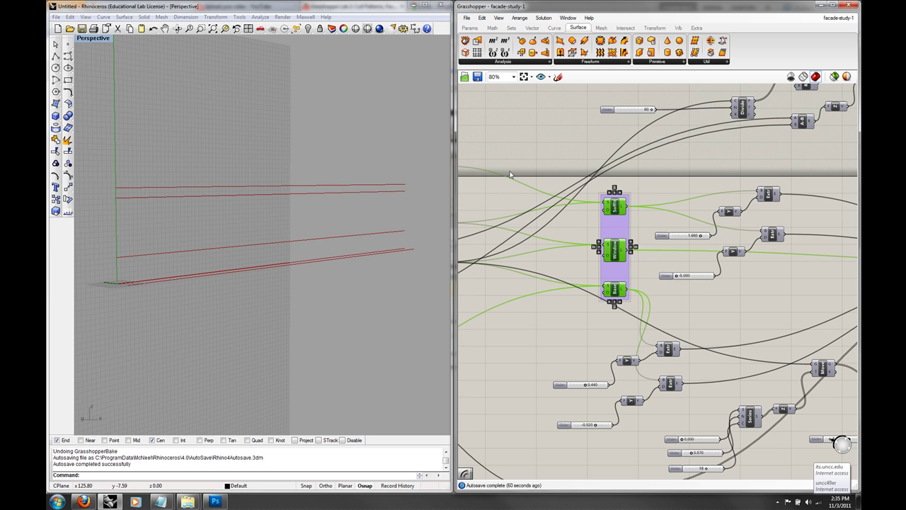
pyautogui.click(641, 190)
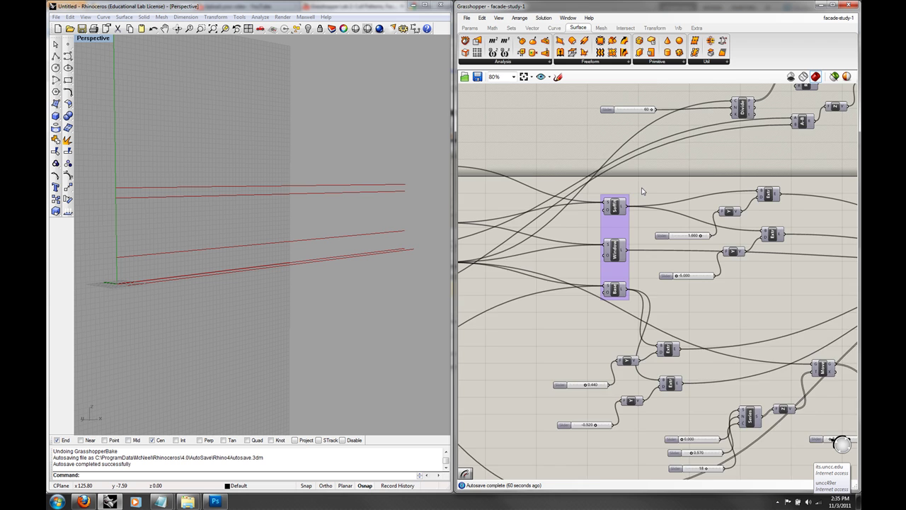
# - Try the blob and rounded border styles on the loft group, ending back on the plain rectangle
pyautogui.scroll(3, 640, 189)
pyautogui.click(614, 241)
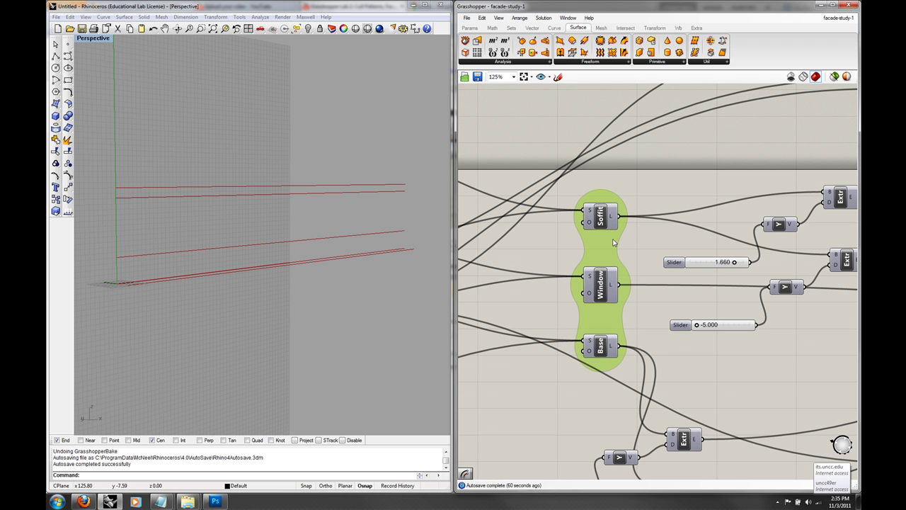
pyautogui.doubleClick(607, 247)
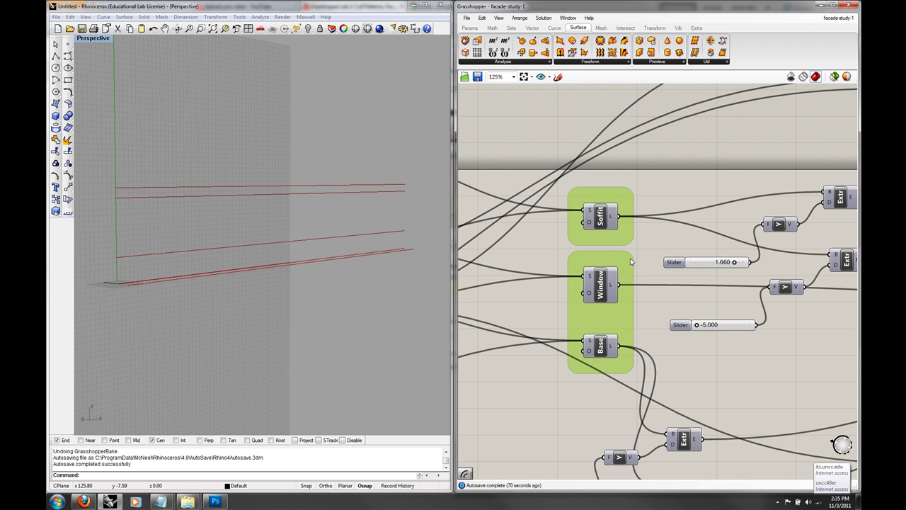
pyautogui.doubleClick(626, 258)
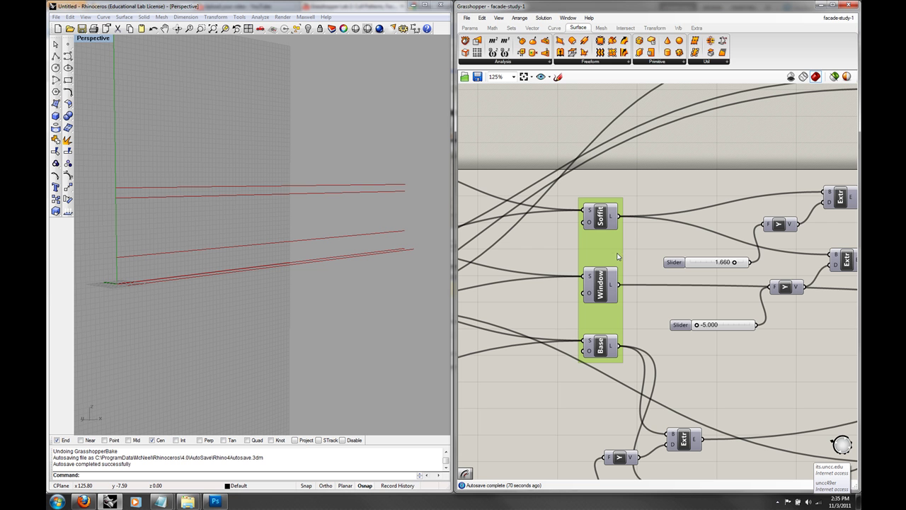
pyautogui.click(630, 184)
pyautogui.scroll(-3, 630, 185)
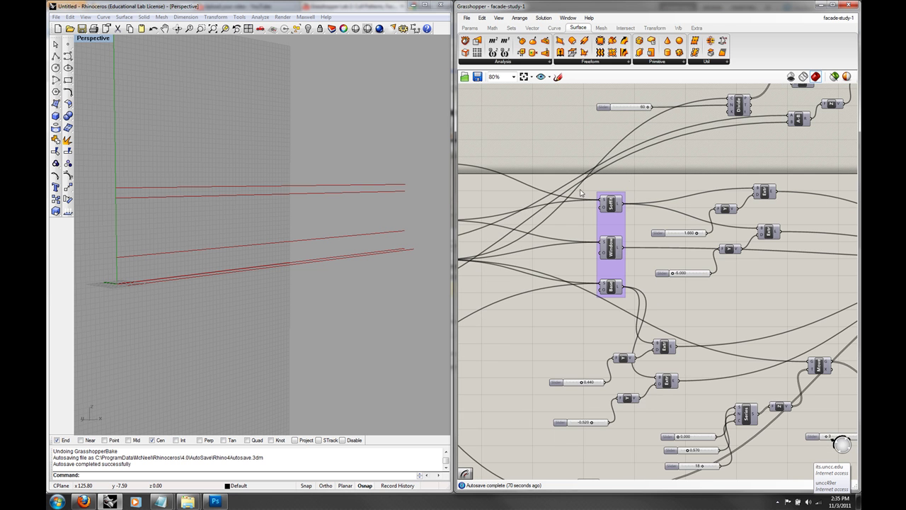
# - Group the Max Height, Soffit Line and Window Line move components
pyautogui.moveTo(550, 197); pyautogui.dragTo(638, 214, button='right')
pyautogui.moveTo(573, 309); pyautogui.dragTo(529, 132)
pyautogui.click(481, 18)
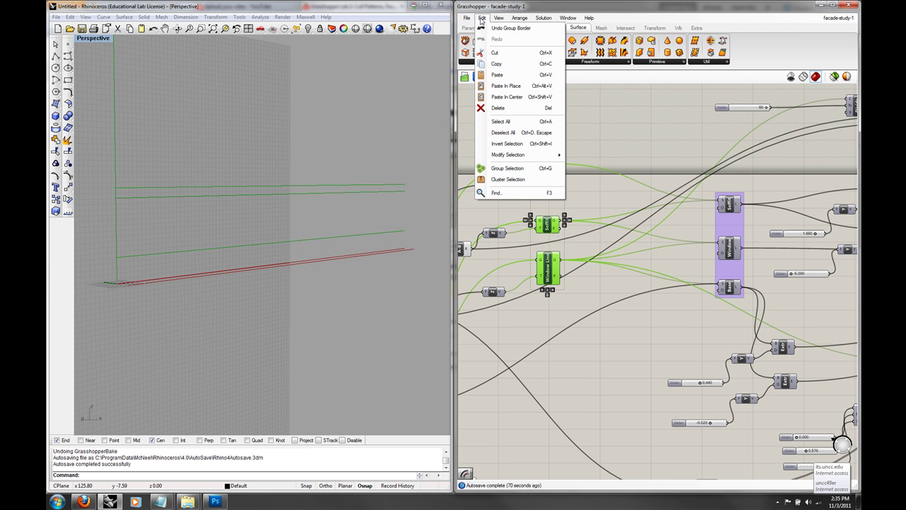
pyautogui.click(527, 168)
# - Nudge the upper Y vector component of the soffit and turn on the preview of the two Extrude components fed by the Soffit loft
pyautogui.moveTo(688, 187); pyautogui.dragTo(622, 184, button='right')
pyautogui.moveTo(702, 175); pyautogui.dragTo(582, 165, button='right')
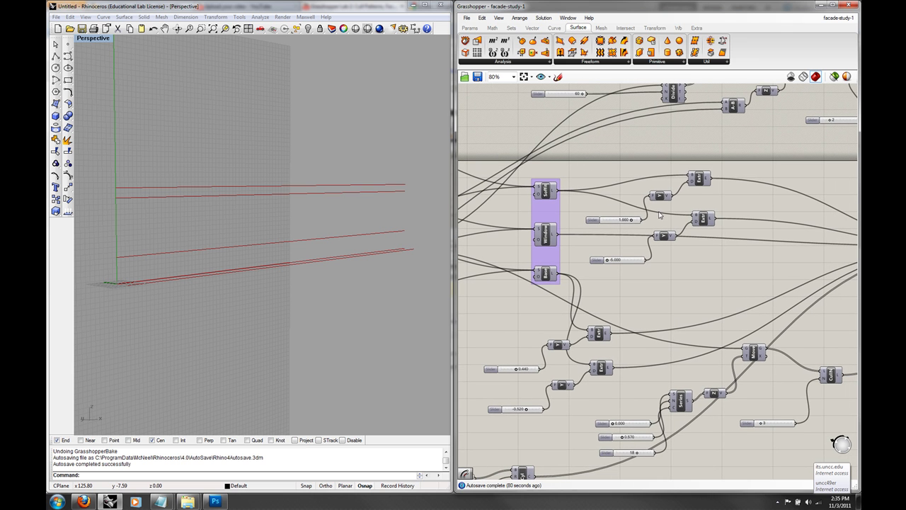
pyautogui.moveTo(663, 202); pyautogui.dragTo(664, 204)
pyautogui.moveTo(735, 242); pyautogui.dragTo(686, 142)
pyautogui.rightClick(701, 145)
pyautogui.click(712, 150)
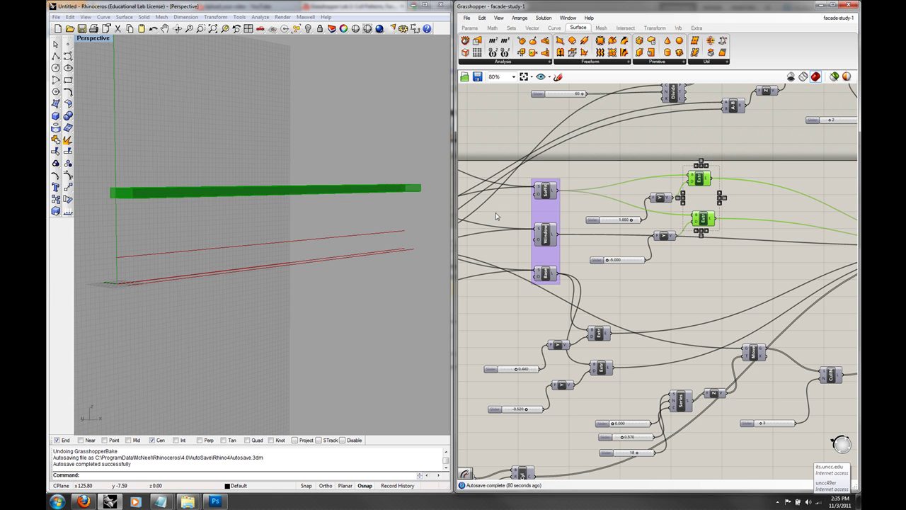
# - Group the two soffit Extrude components with their Y vectors and sliders
pyautogui.moveTo(717, 283); pyautogui.dragTo(584, 155)
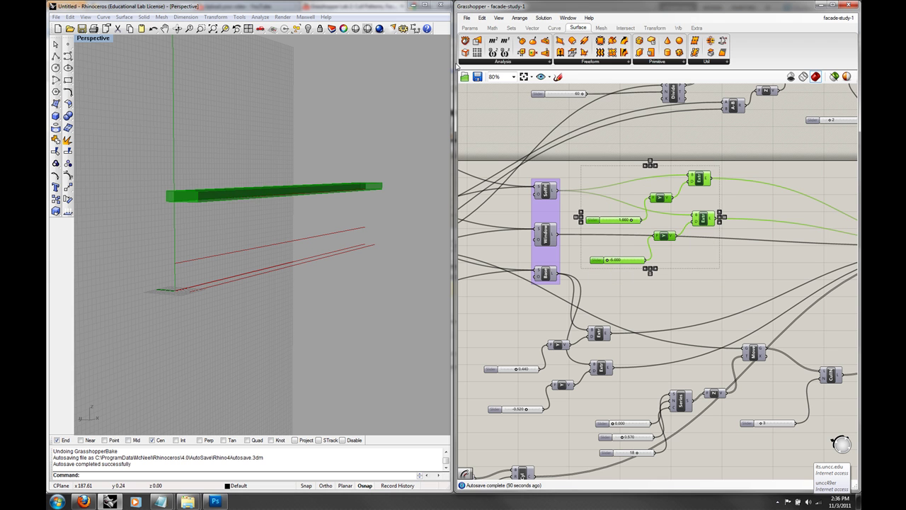
pyautogui.click(481, 18)
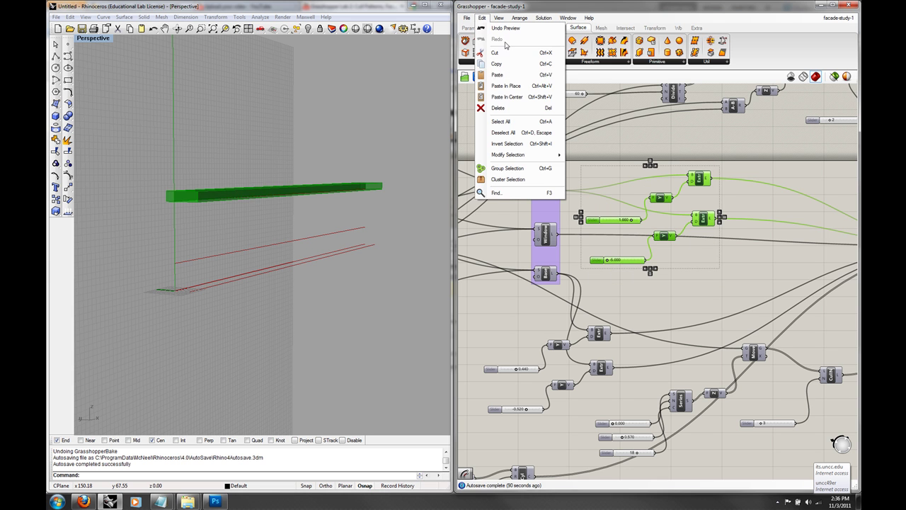
pyautogui.click(519, 170)
pyautogui.click(748, 184)
pyautogui.moveTo(746, 205); pyautogui.dragTo(723, 187, button='right')
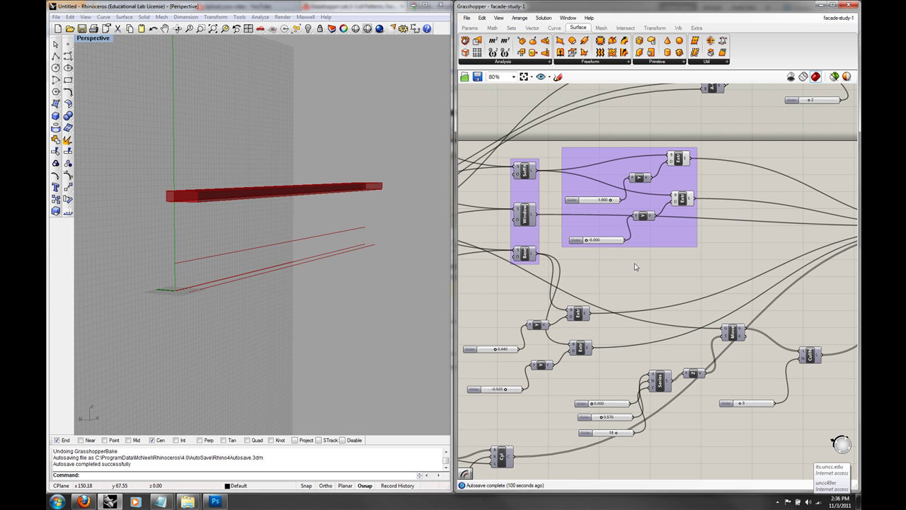
# - Group the Divide, Rectangle, Extrude and Cull chain above the frame with its sliders, and shift the group slightly away from the output component
pyautogui.scroll(-3, 675, 259)
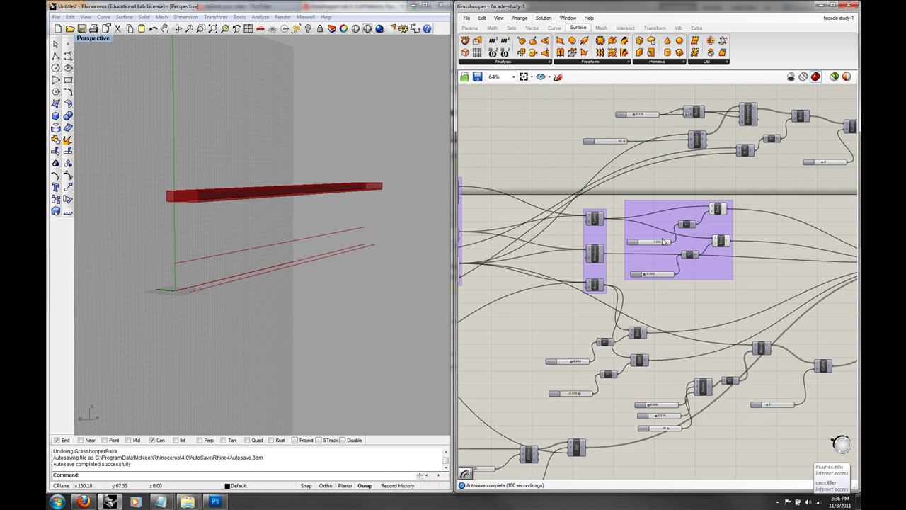
pyautogui.moveTo(771, 200); pyautogui.dragTo(715, 249, button='right')
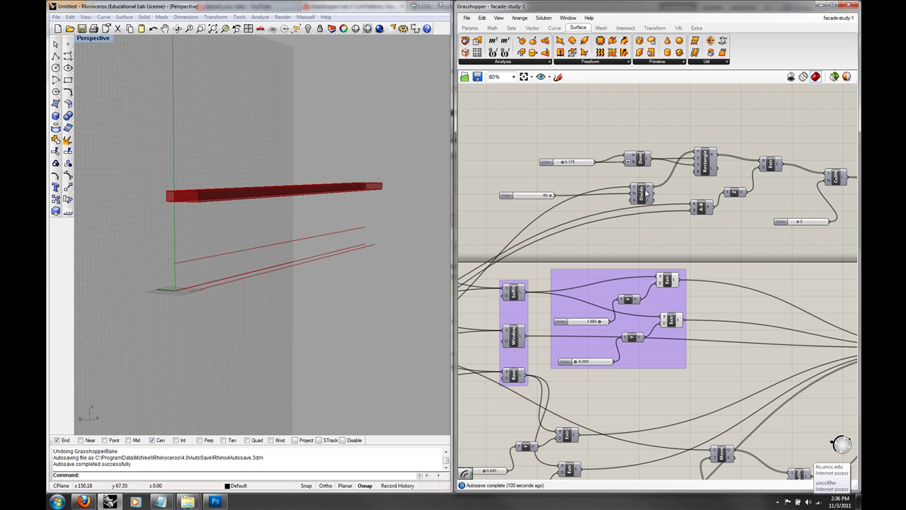
pyautogui.moveTo(675, 193); pyautogui.dragTo(609, 186, button='right')
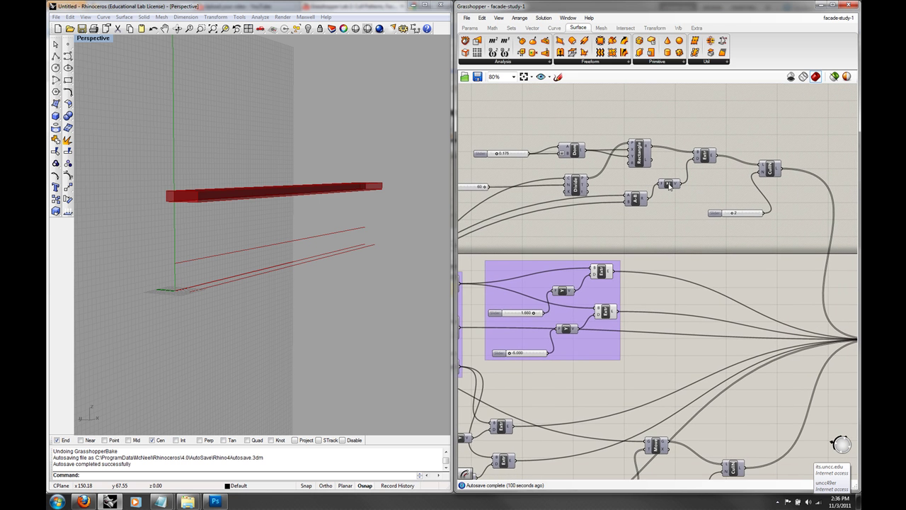
pyautogui.scroll(-1, 731, 218)
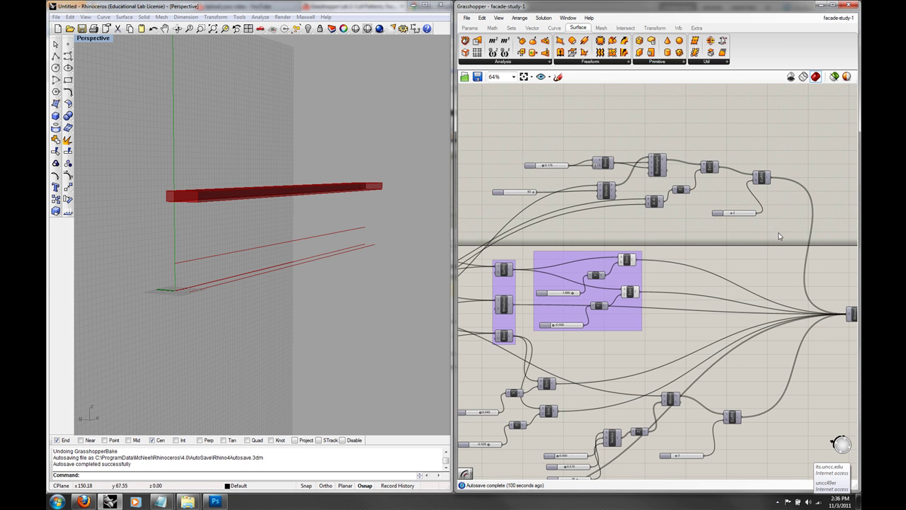
pyautogui.scroll(-1, 606, 212)
pyautogui.moveTo(743, 228); pyautogui.dragTo(496, 156)
pyautogui.click(484, 18)
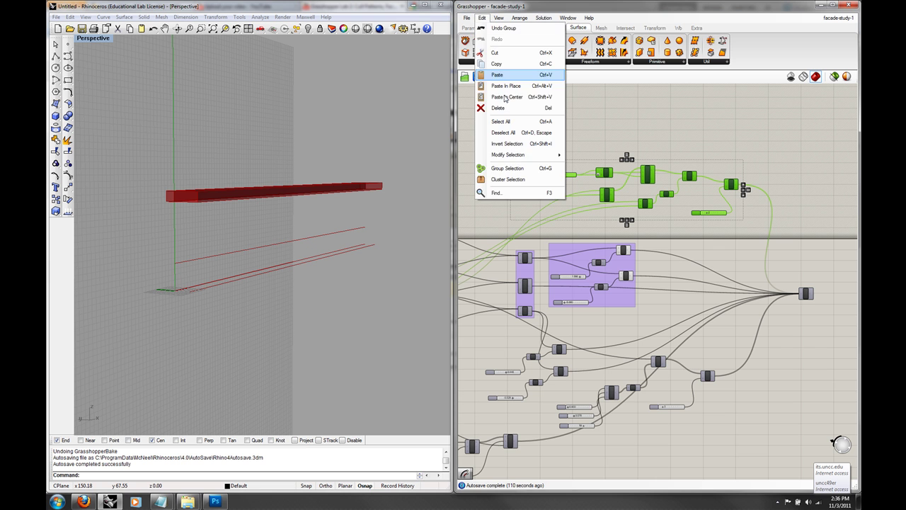
pyautogui.click(507, 168)
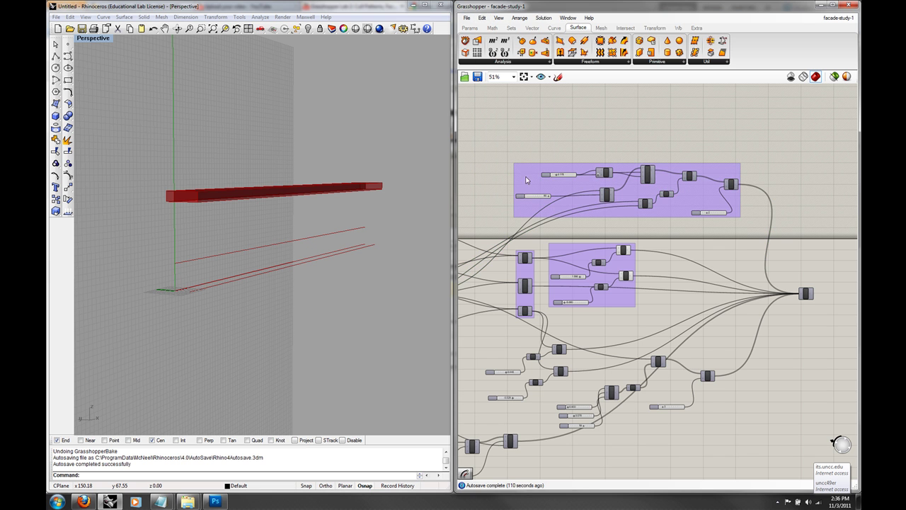
pyautogui.moveTo(526, 180); pyautogui.dragTo(492, 171)
pyautogui.click(655, 267)
# - Group the two Extrude components fed by the Base loft with their Y vectors and sliders
pyautogui.moveTo(663, 283); pyautogui.dragTo(712, 189, button='right')
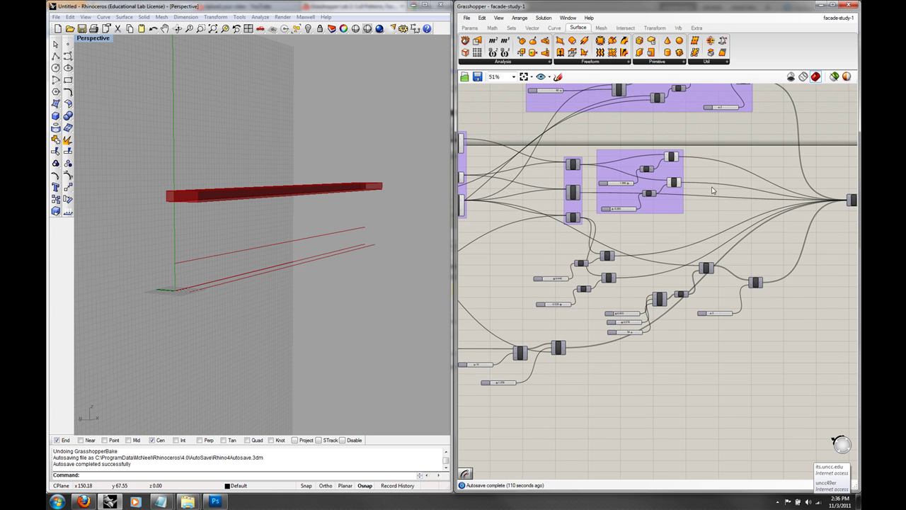
pyautogui.scroll(2, 612, 295)
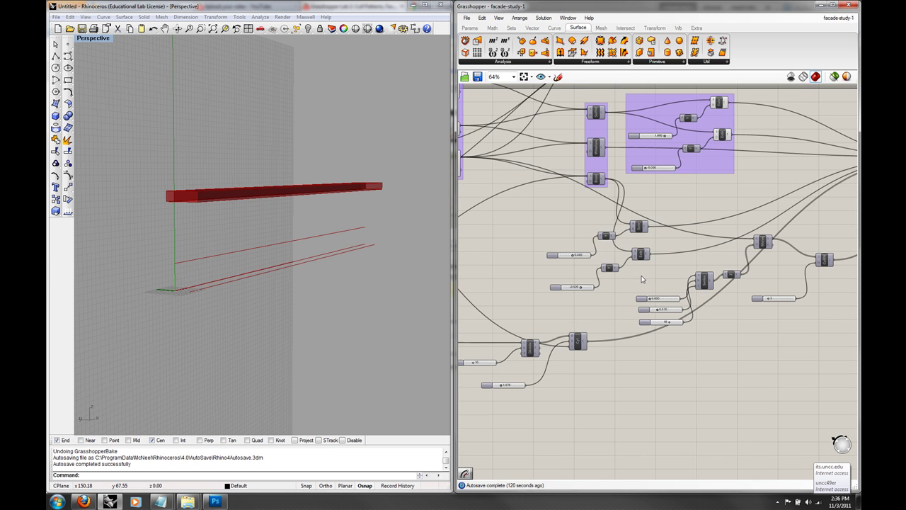
pyautogui.moveTo(646, 286); pyautogui.dragTo(568, 223)
pyautogui.click(481, 18)
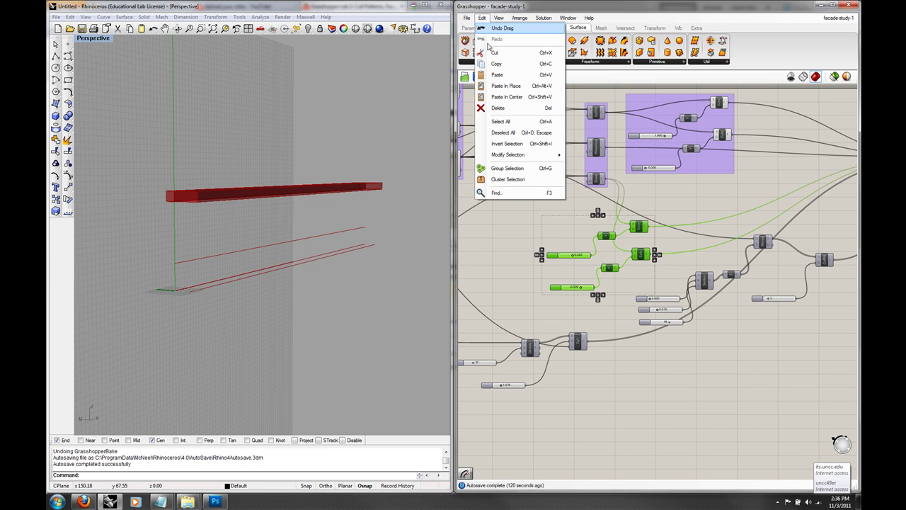
pyautogui.click(509, 168)
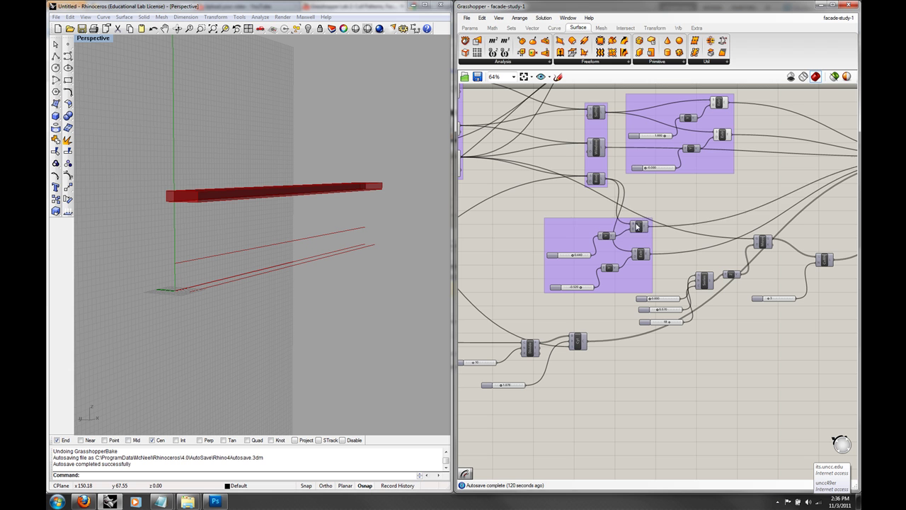
# - Line up the two Extrude components and the two Y vector components in columns within the base extrusion group
pyautogui.moveTo(636, 226)
pyautogui.mouseDown()
pyautogui.moveTo(622, 217)
pyautogui.moveTo(688, 201)
pyautogui.moveTo(640, 211)
pyautogui.moveTo(669, 235)
pyautogui.moveTo(645, 211)
pyautogui.moveTo(674, 223)
pyautogui.moveTo(640, 227)
pyautogui.mouseUp()
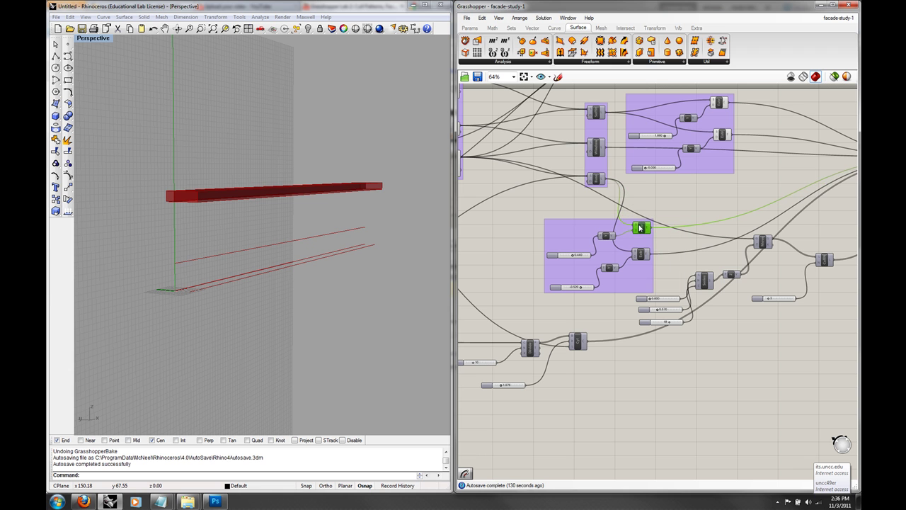
pyautogui.keyDown('shift'); pyautogui.click(640, 254); pyautogui.keyUp('shift')
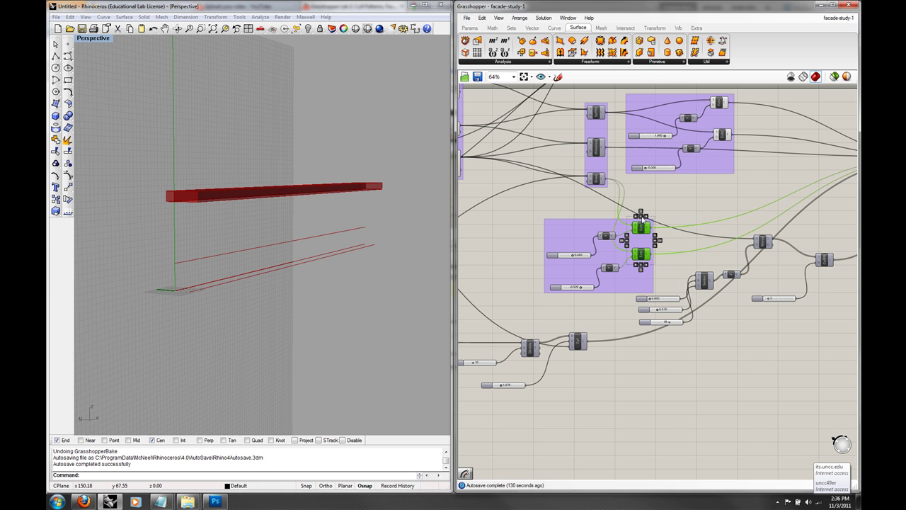
pyautogui.click(611, 236)
pyautogui.keyDown('shift'); pyautogui.click(608, 267); pyautogui.keyUp('shift')
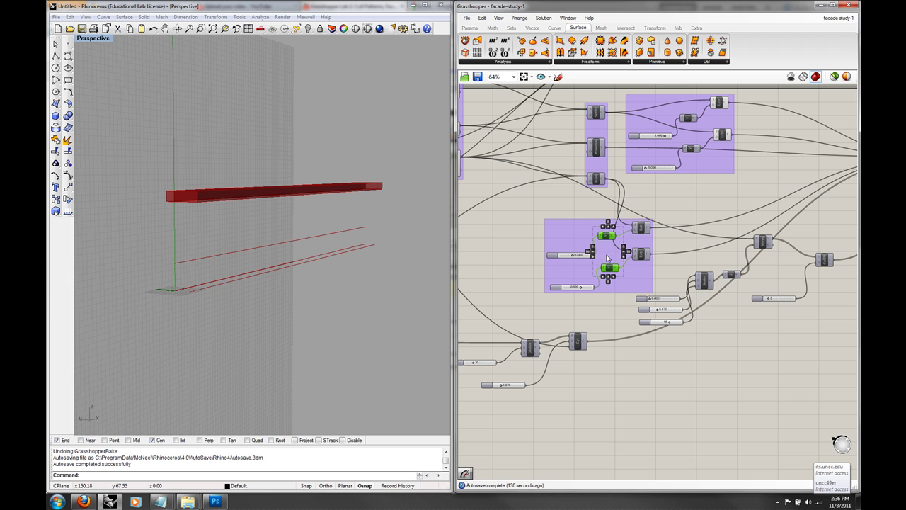
pyautogui.click(576, 232)
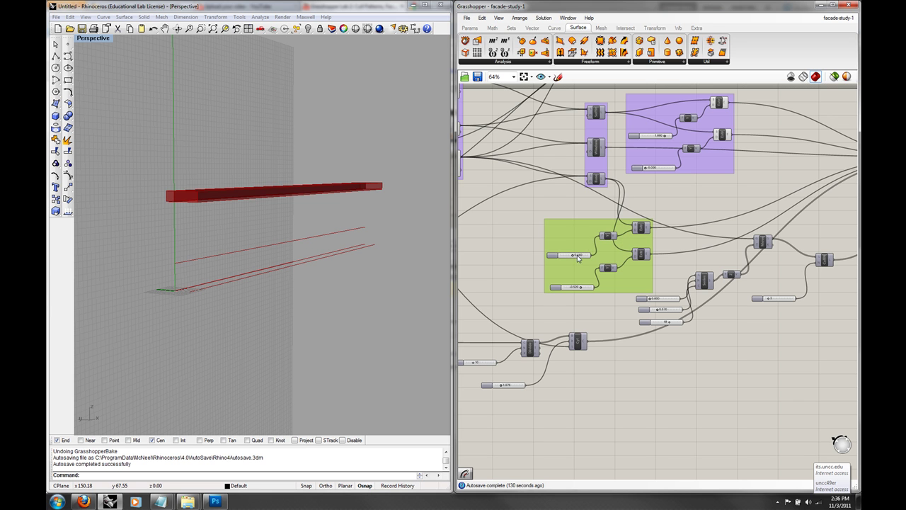
# - Move the two base extrusion sliders beside their Y vectors, and align the lower slider, Y vector and Extrude in one row
pyautogui.moveTo(585, 256); pyautogui.dragTo(578, 239)
pyautogui.moveTo(587, 287); pyautogui.dragTo(578, 269)
pyautogui.keyDown('shift'); pyautogui.click(610, 267); pyautogui.keyUp('shift')
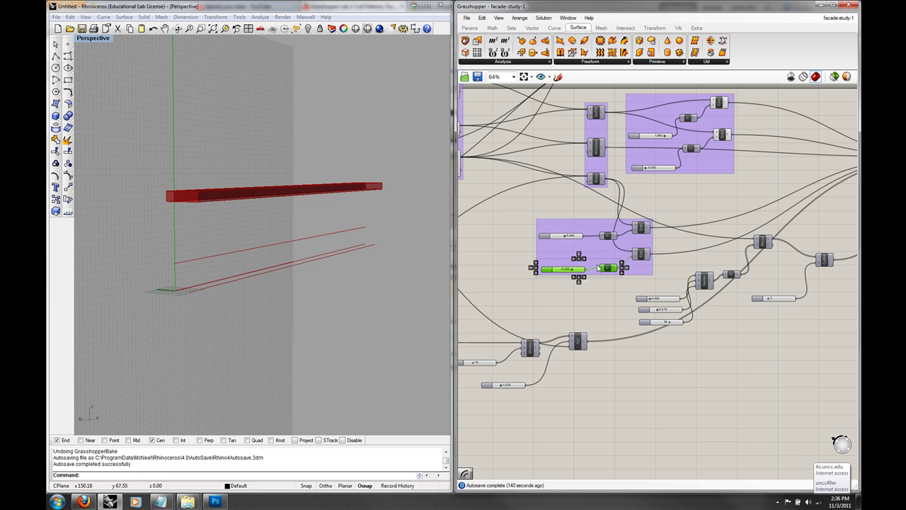
pyautogui.keyDown('shift'); pyautogui.click(640, 255); pyautogui.keyUp('shift')
pyautogui.click(655, 260)
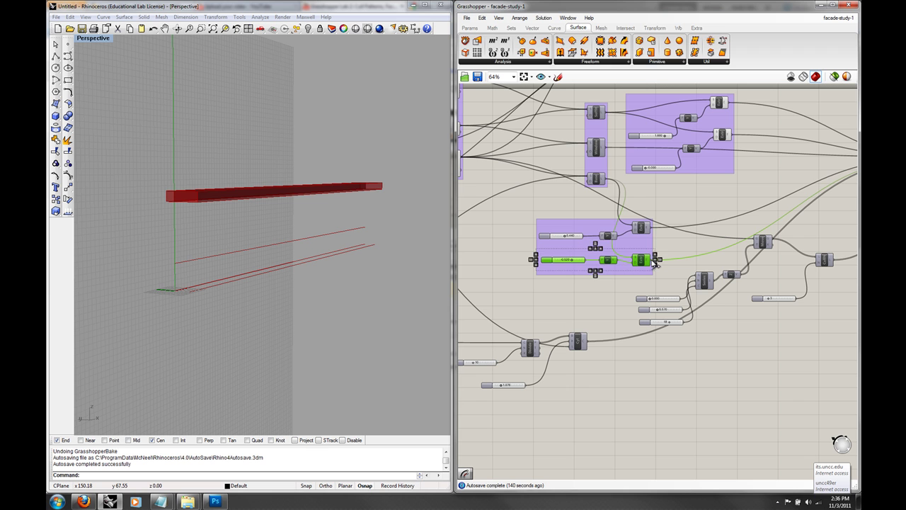
# - Align the upper slider, Y vector and Extrude of the base extrusion group in one row
pyautogui.click(640, 228)
pyautogui.keyDown('shift'); pyautogui.click(608, 235); pyautogui.keyUp('shift')
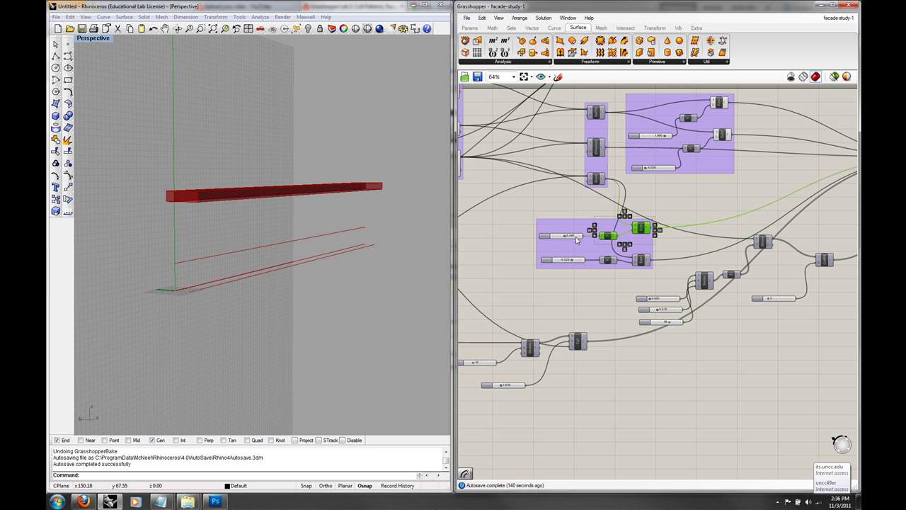
pyautogui.keyDown('shift'); pyautogui.click(576, 236); pyautogui.keyUp('shift')
pyautogui.click(655, 232)
pyautogui.click(674, 214)
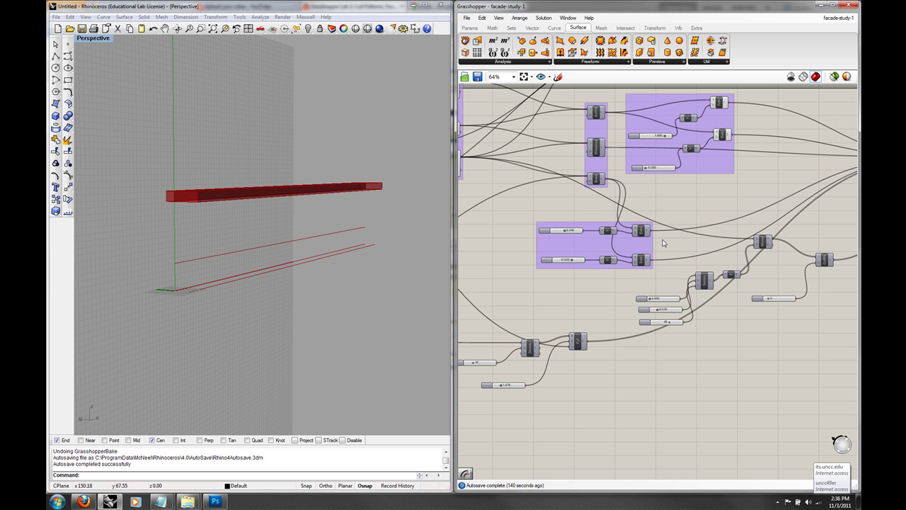
# - Align the upper slider, Y vector and Extrude of the soffit extrusion group in one row
pyautogui.moveTo(680, 214); pyautogui.dragTo(635, 266, button='right')
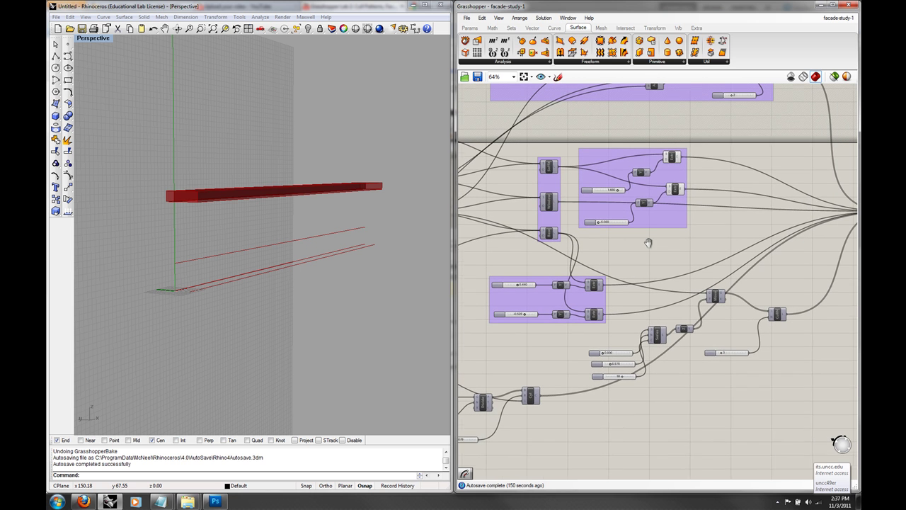
pyautogui.click(671, 190)
pyautogui.keyDown('shift'); pyautogui.click(672, 163); pyautogui.keyUp('shift')
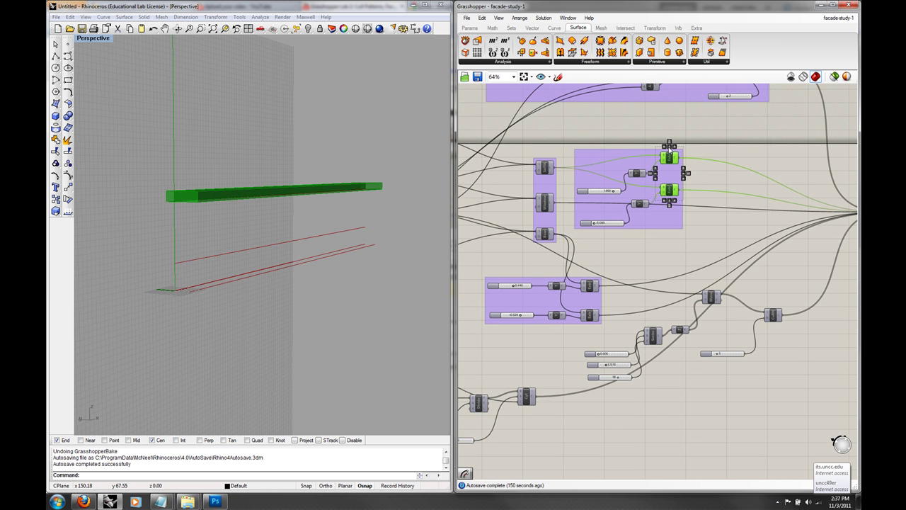
pyautogui.click(636, 173)
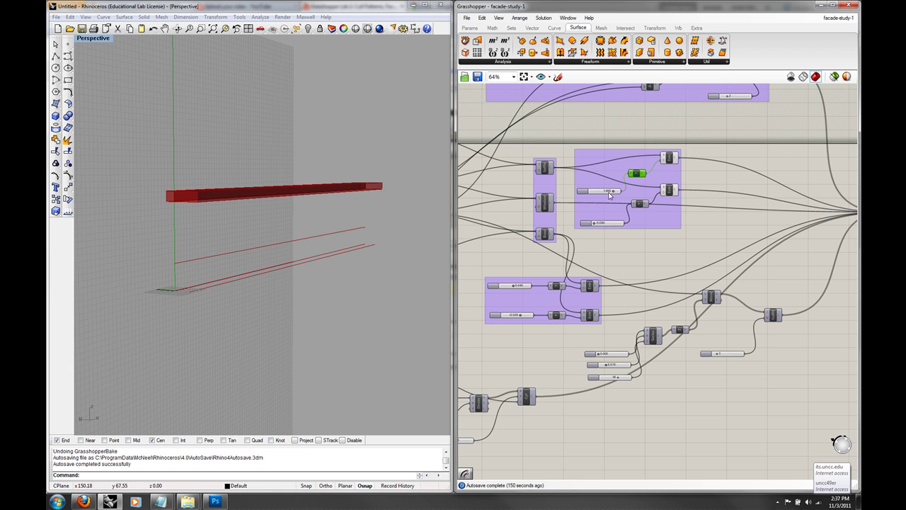
pyautogui.keyDown('shift'); pyautogui.click(609, 195); pyautogui.keyUp('shift')
pyautogui.keyDown('shift'); pyautogui.click(676, 161); pyautogui.keyUp('shift')
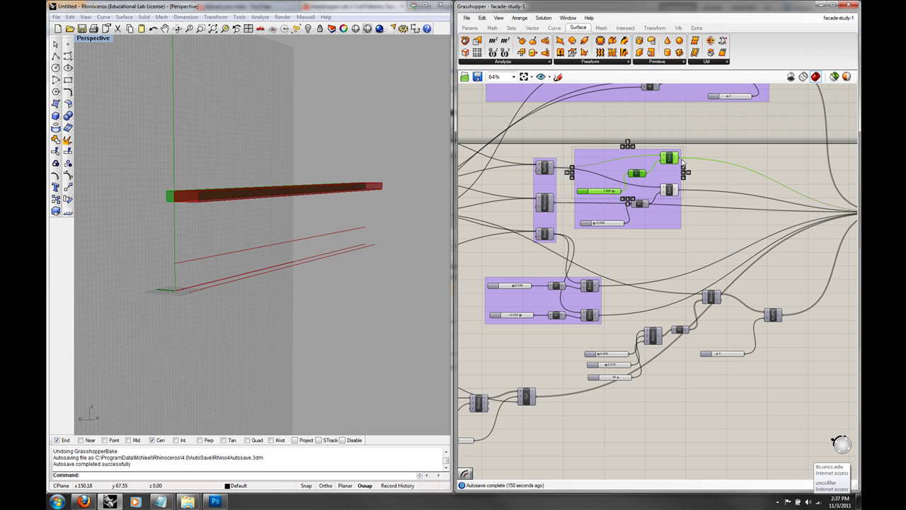
pyautogui.click(572, 172)
pyautogui.click(707, 193)
# - Align the lower slider, Y vector and Extrude of the soffit extrusion group in one row
pyautogui.click(667, 191)
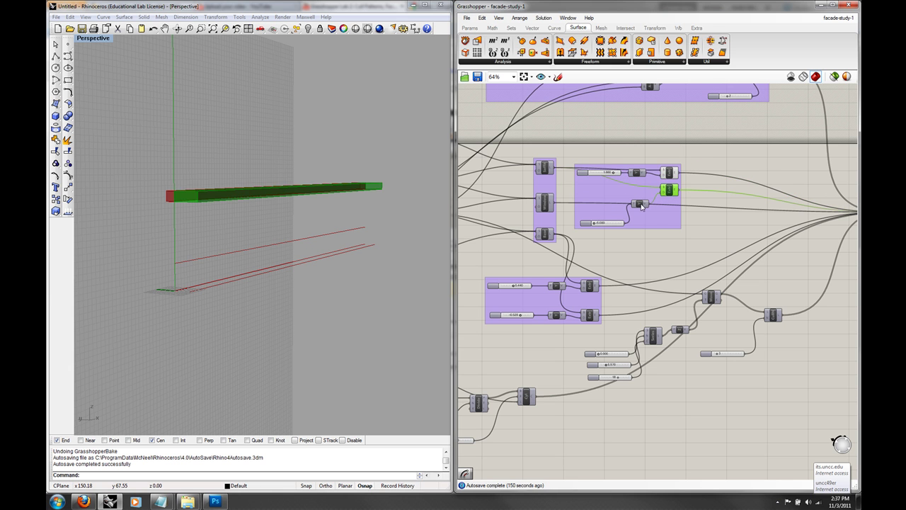
pyautogui.keyDown('shift'); pyautogui.click(639, 203); pyautogui.keyUp('shift')
pyautogui.keyDown('shift'); pyautogui.click(617, 222); pyautogui.keyUp('shift')
pyautogui.click(683, 211)
pyautogui.click(706, 228)
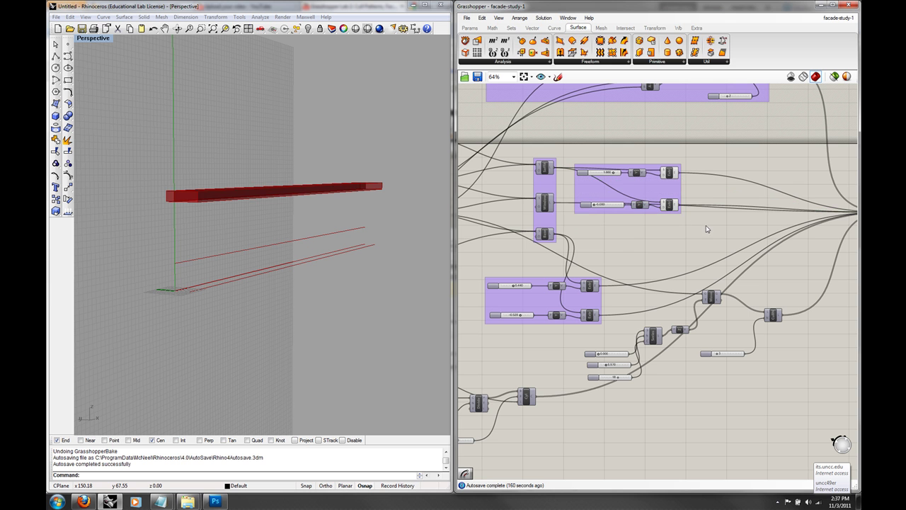
# - Move the group of three loft components close beside the group that feeds it
pyautogui.scroll(-1, 687, 233)
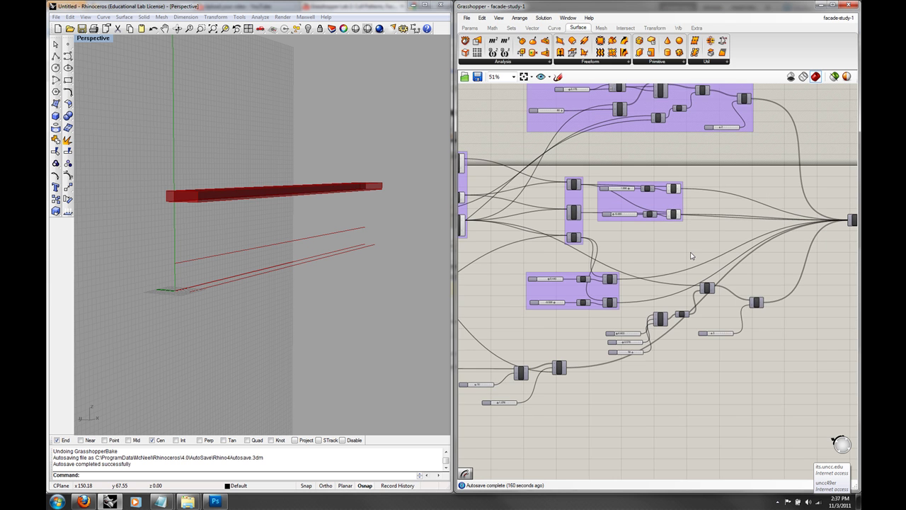
pyautogui.moveTo(693, 253); pyautogui.dragTo(668, 226, button='right')
pyautogui.moveTo(605, 230); pyautogui.dragTo(669, 234, button='right')
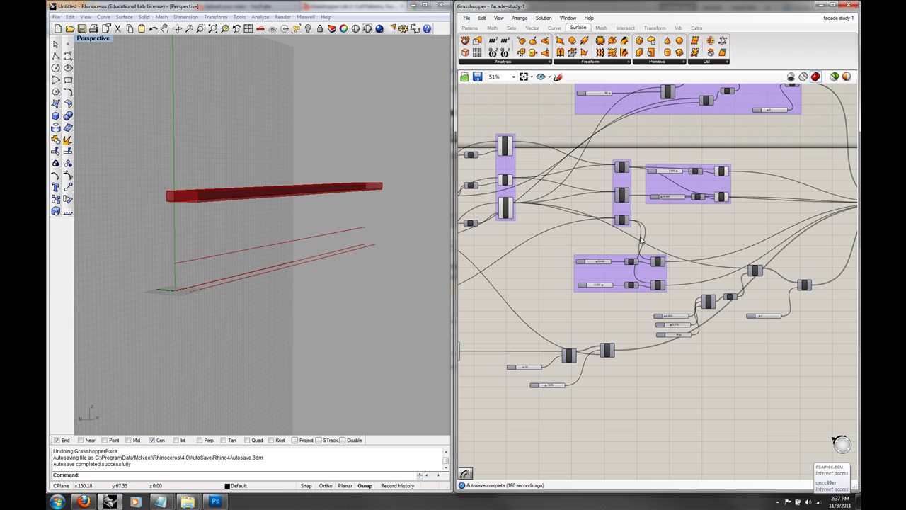
pyautogui.moveTo(602, 160); pyautogui.dragTo(633, 234)
pyautogui.moveTo(625, 168); pyautogui.dragTo(554, 150)
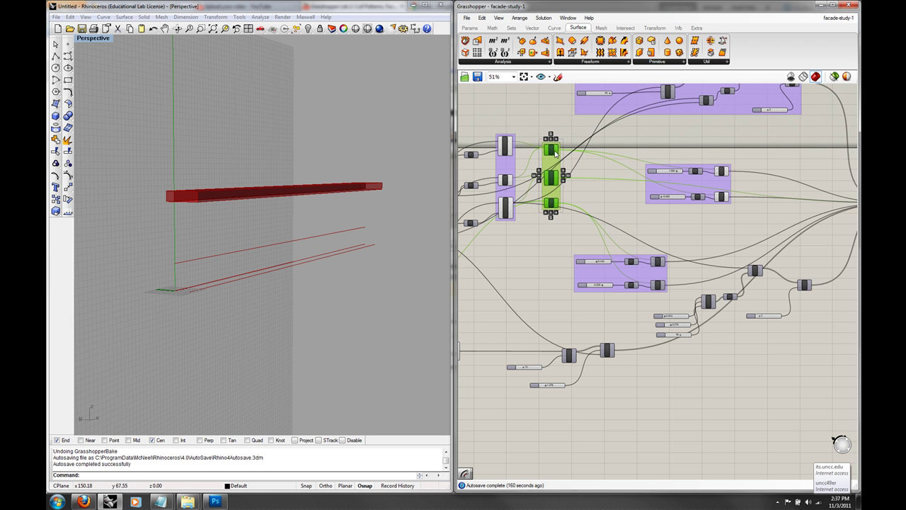
pyautogui.click(616, 153)
# - Move the soffit and base extrusion groups up next to the loft group, stacked one above the other
pyautogui.moveTo(627, 150); pyautogui.dragTo(607, 162, button='right')
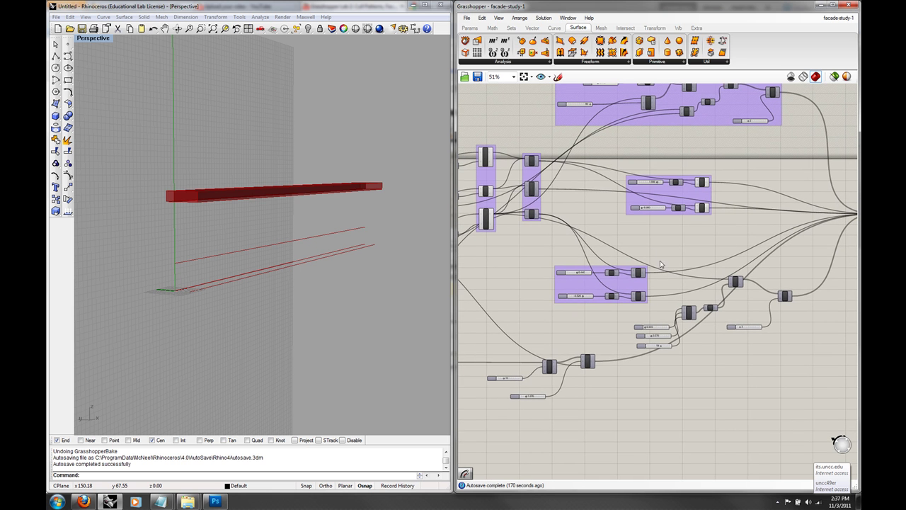
pyautogui.moveTo(670, 197); pyautogui.dragTo(603, 162)
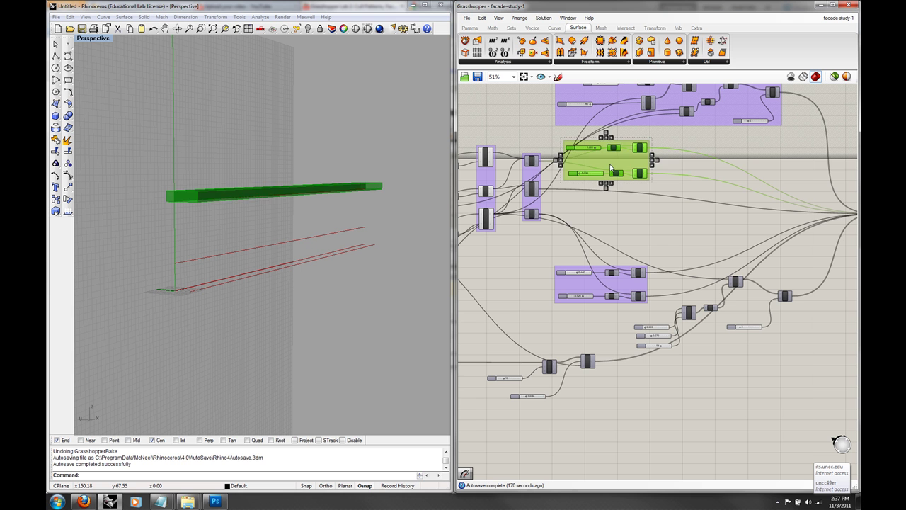
pyautogui.click(657, 272)
pyautogui.moveTo(662, 307); pyautogui.dragTo(631, 227)
pyautogui.scroll(-1, 626, 244)
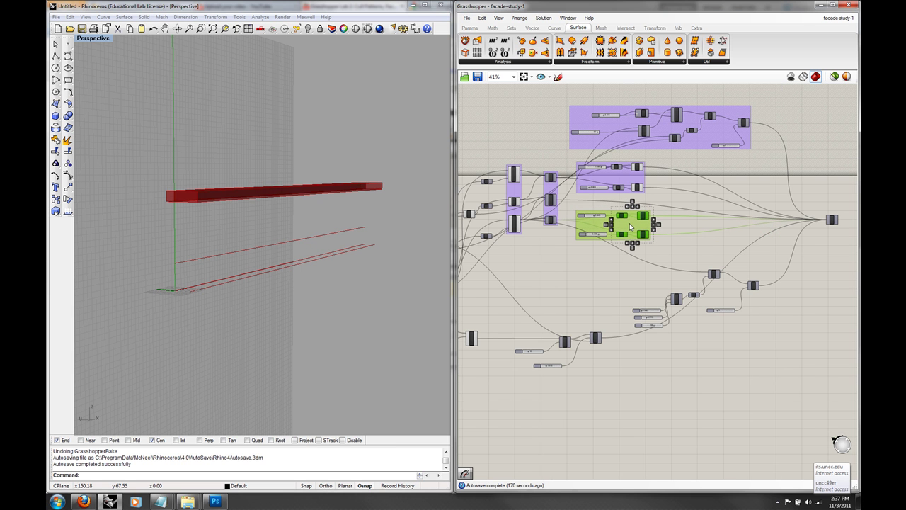
pyautogui.keyDown('shift'); pyautogui.click(607, 177); pyautogui.keyUp('shift')
pyautogui.click(683, 225)
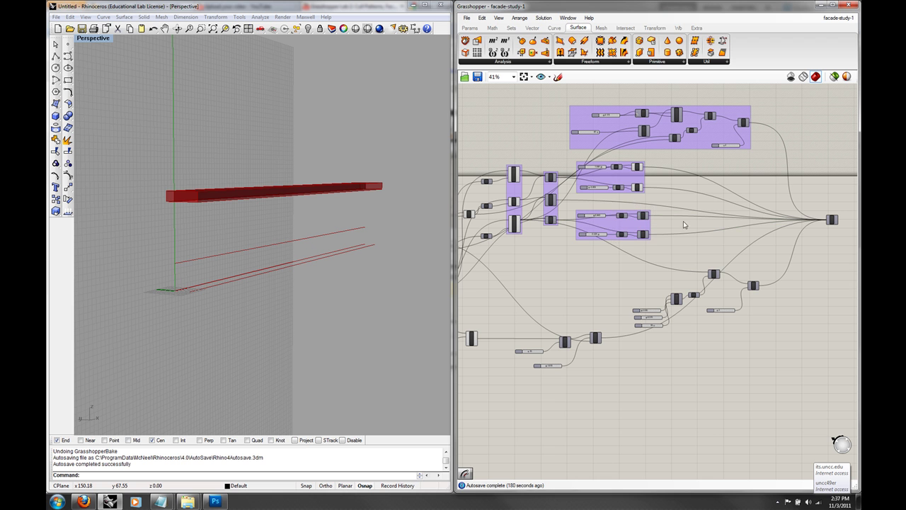
pyautogui.click(617, 229)
pyautogui.keyDown('shift'); pyautogui.click(618, 181); pyautogui.keyUp('shift')
pyautogui.scroll(1, 652, 213)
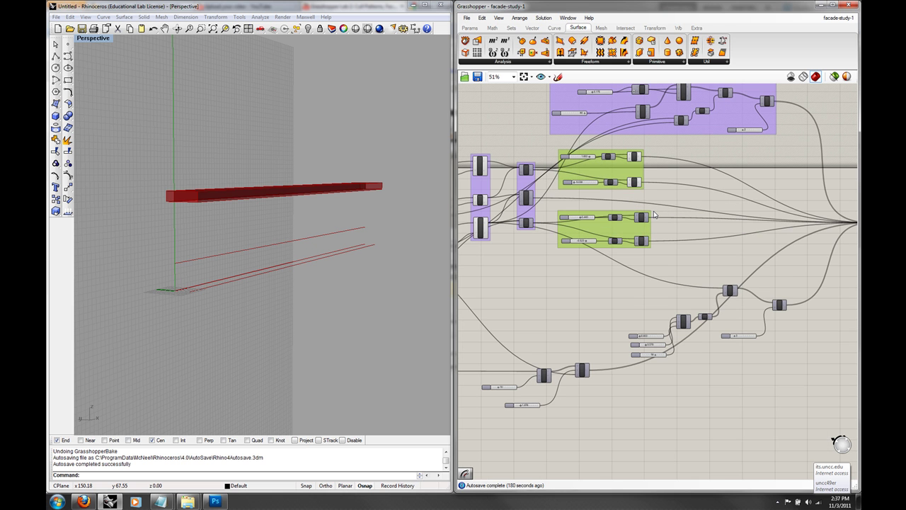
pyautogui.click(669, 227)
pyautogui.scroll(1, 669, 227)
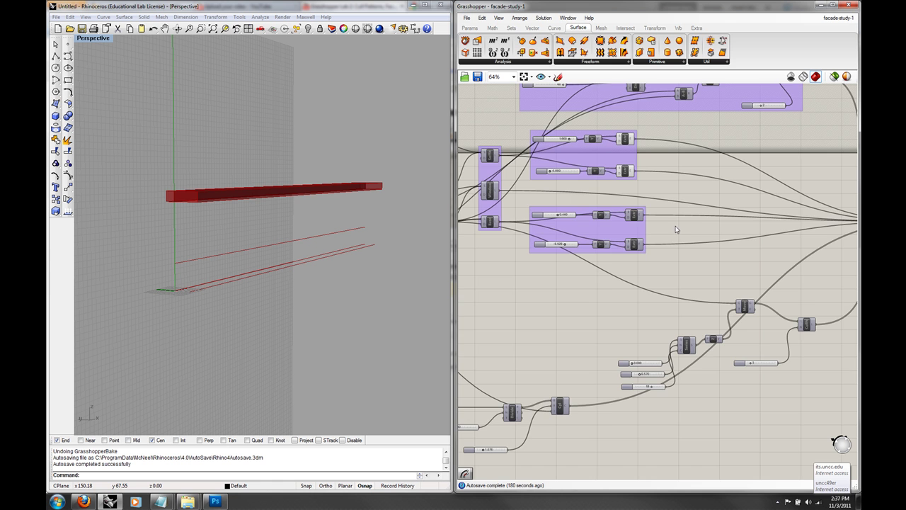
pyautogui.scroll(-1, 672, 231)
pyautogui.moveTo(691, 239); pyautogui.dragTo(643, 237, button='right')
pyautogui.scroll(1, 650, 277)
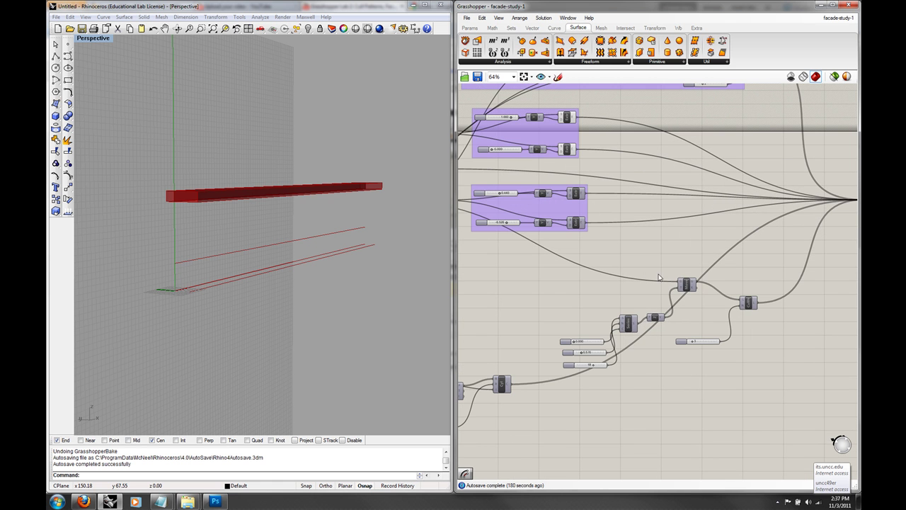
# - Align the three vector components feeding the first group in rows with the grouped components they connect to
pyautogui.moveTo(568, 324); pyautogui.dragTo(784, 343, button='right')
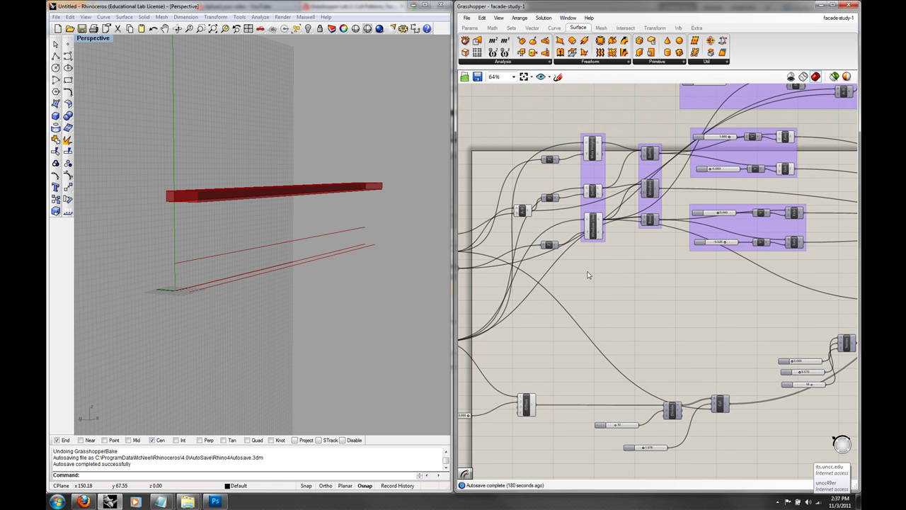
pyautogui.moveTo(588, 273); pyautogui.dragTo(650, 309, button='right')
pyautogui.moveTo(612, 282); pyautogui.dragTo(577, 252)
pyautogui.click(610, 234)
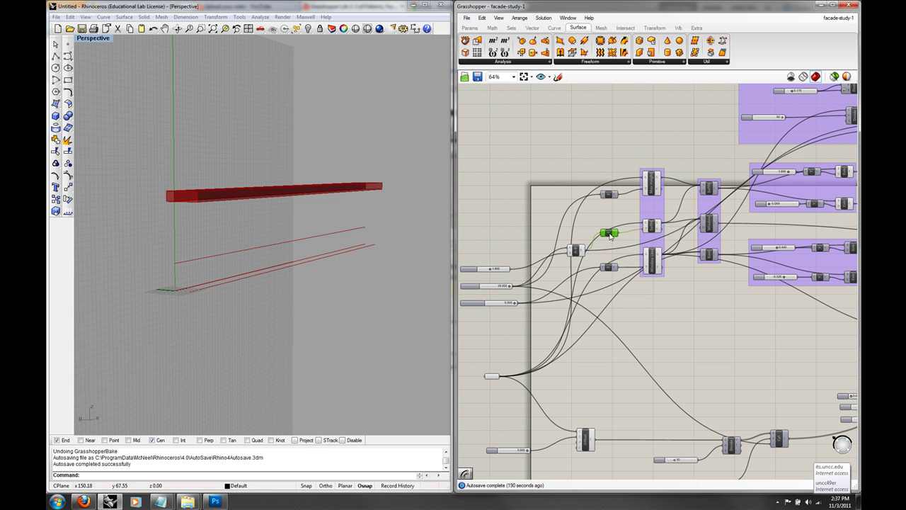
pyautogui.keyDown('shift'); pyautogui.click(650, 226); pyautogui.keyUp('shift')
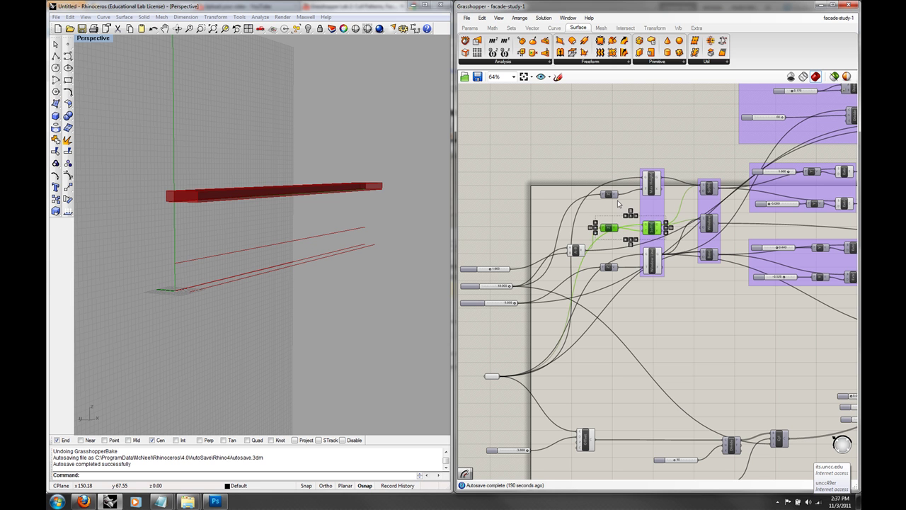
pyautogui.moveTo(665, 226); pyautogui.dragTo(666, 186)
pyautogui.click(667, 186)
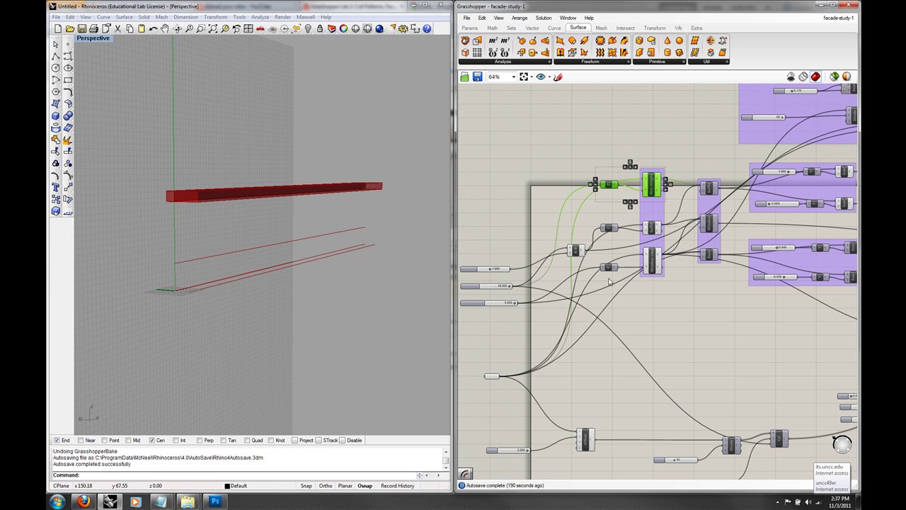
pyautogui.click(610, 267)
pyautogui.keyDown('shift'); pyautogui.click(648, 267); pyautogui.keyUp('shift')
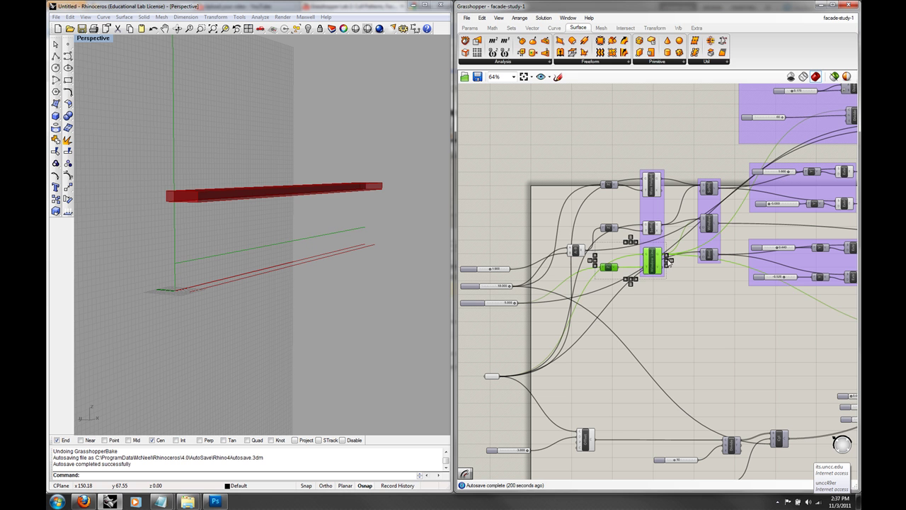
pyautogui.click(667, 262)
pyautogui.click(686, 303)
# - Rename the slider that sets the Offset component's distance as Column Line
pyautogui.moveTo(684, 313); pyautogui.dragTo(683, 228, button='right')
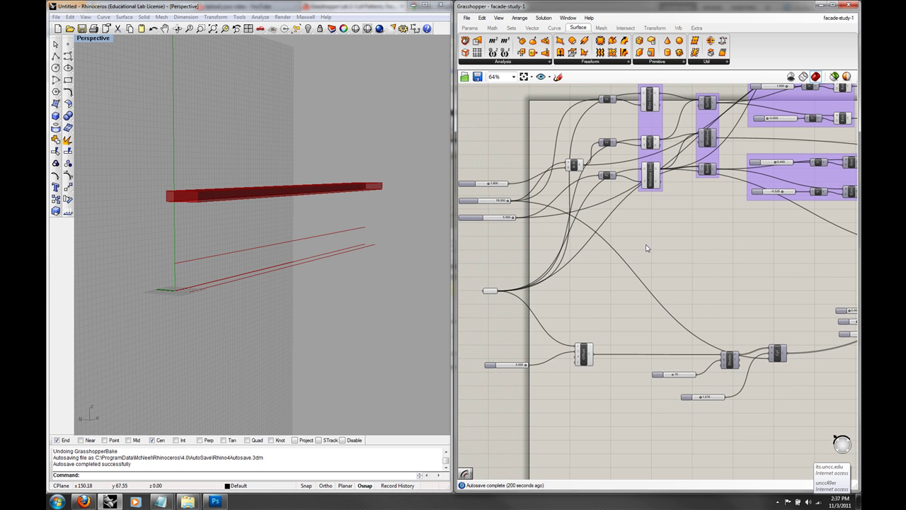
pyautogui.moveTo(626, 247); pyautogui.dragTo(593, 204, button='right')
pyautogui.scroll(1, 592, 255)
pyautogui.click(577, 273)
pyautogui.moveTo(608, 254); pyautogui.dragTo(637, 243, button='right')
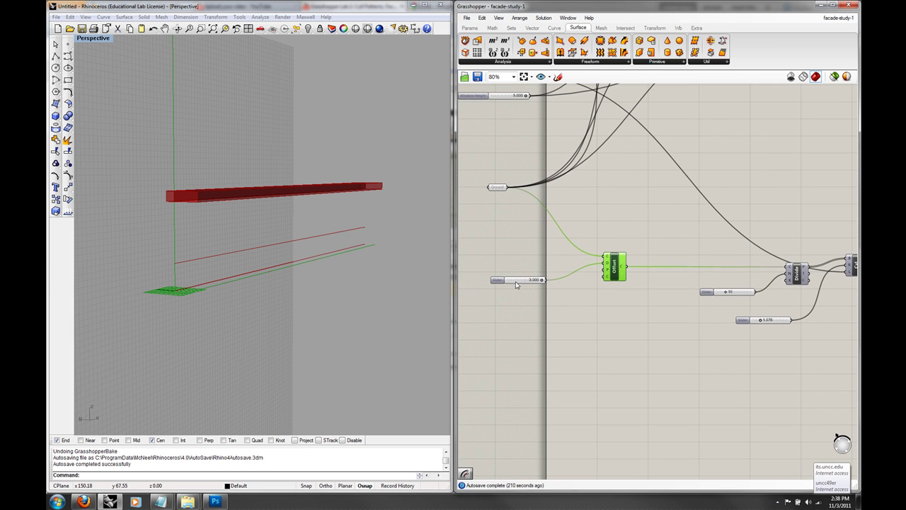
pyautogui.click(515, 281)
pyautogui.rightClick(499, 281)
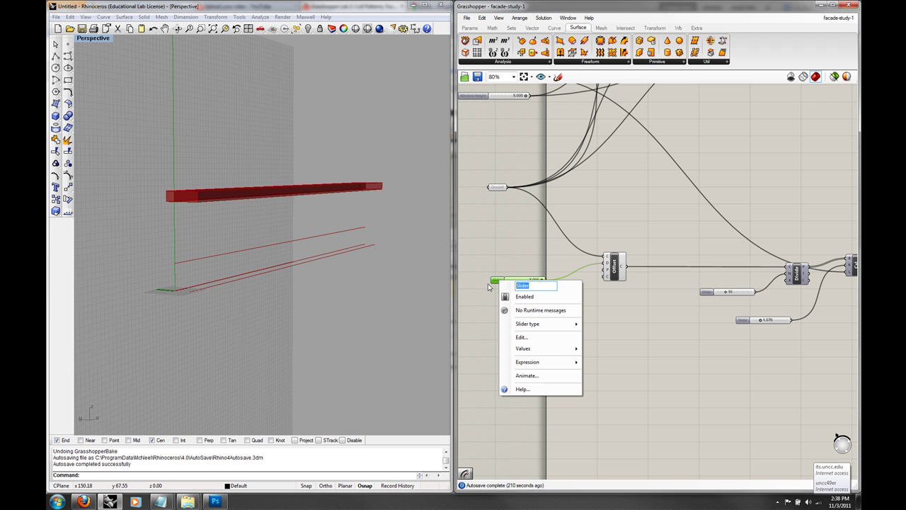
pyautogui.write('Column Lin')
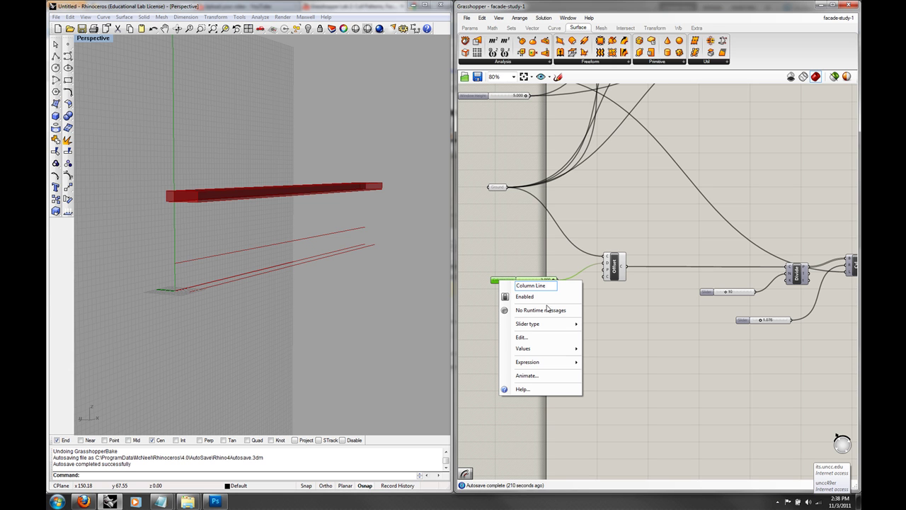
pyautogui.press('Return')
# - Rename the Offset component itself as Column Line
pyautogui.click(613, 268)
pyautogui.rightClick(616, 276)
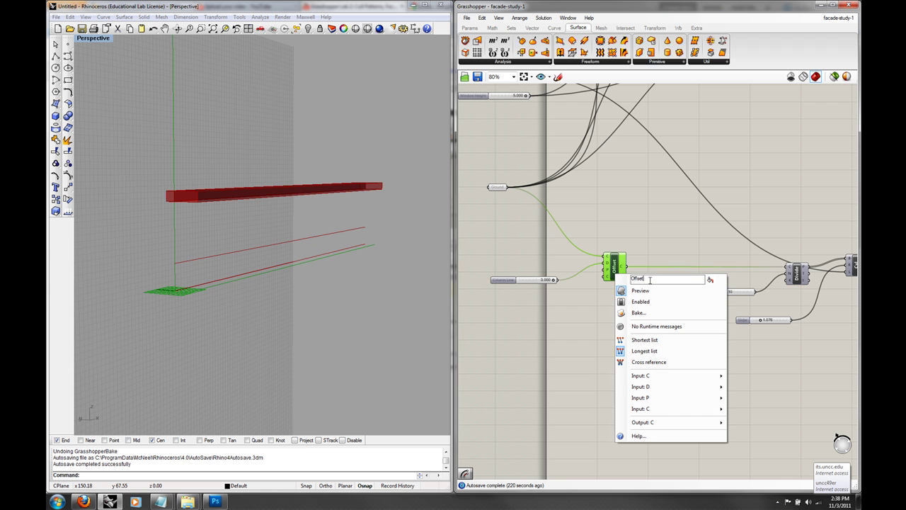
pyautogui.write('Column Line')
pyautogui.click(692, 249)
# - Move the Divide and Cylinder components with their sliders closer to the Column Line component, and align the two components in one row
pyautogui.moveTo(694, 249); pyautogui.dragTo(526, 247, button='right')
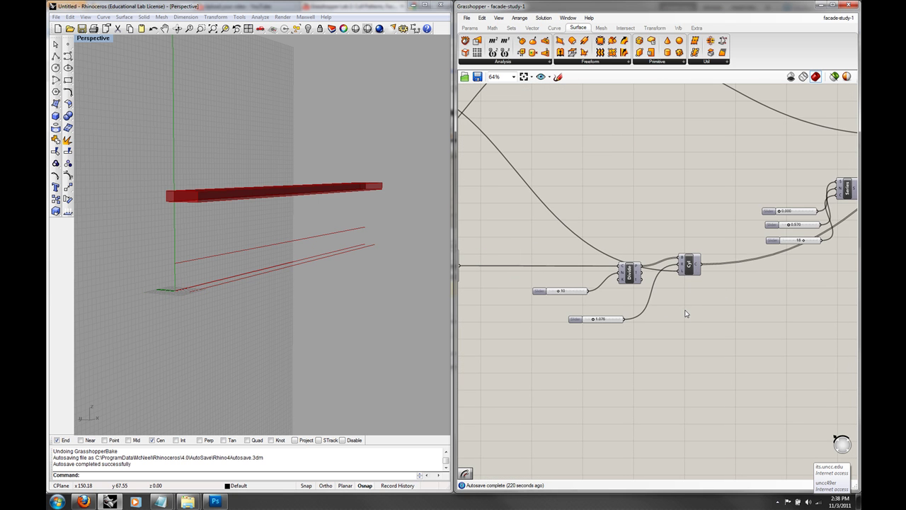
pyautogui.scroll(-1, 687, 315)
pyautogui.moveTo(695, 338); pyautogui.dragTo(559, 258)
pyautogui.moveTo(637, 282); pyautogui.dragTo(563, 281)
pyautogui.click(606, 330)
pyautogui.moveTo(630, 284); pyautogui.dragTo(501, 263)
pyautogui.click(627, 276)
pyautogui.click(627, 318)
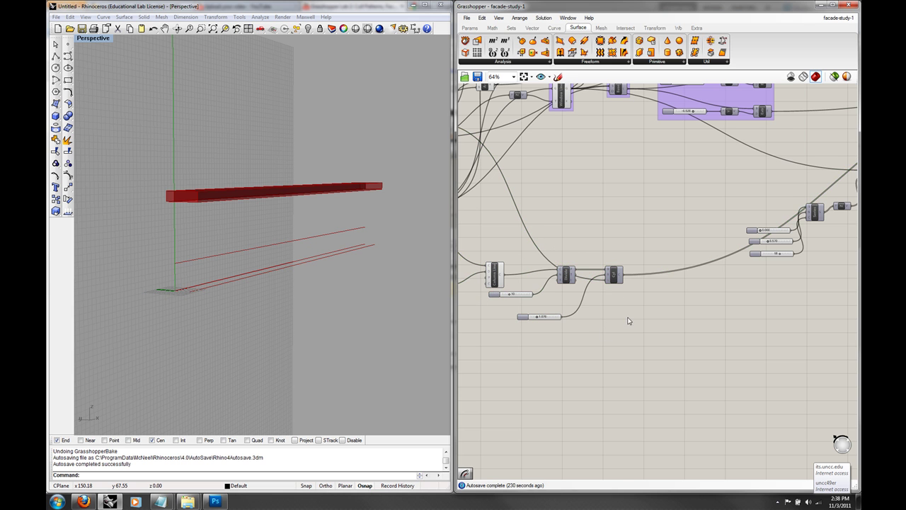
# - Stack the cylinder slider under the Divide slider, and line up both sliders' edges with the Column Line component above them
pyautogui.moveTo(627, 319); pyautogui.dragTo(646, 307, button='right')
pyautogui.moveTo(546, 288); pyautogui.dragTo(534, 302)
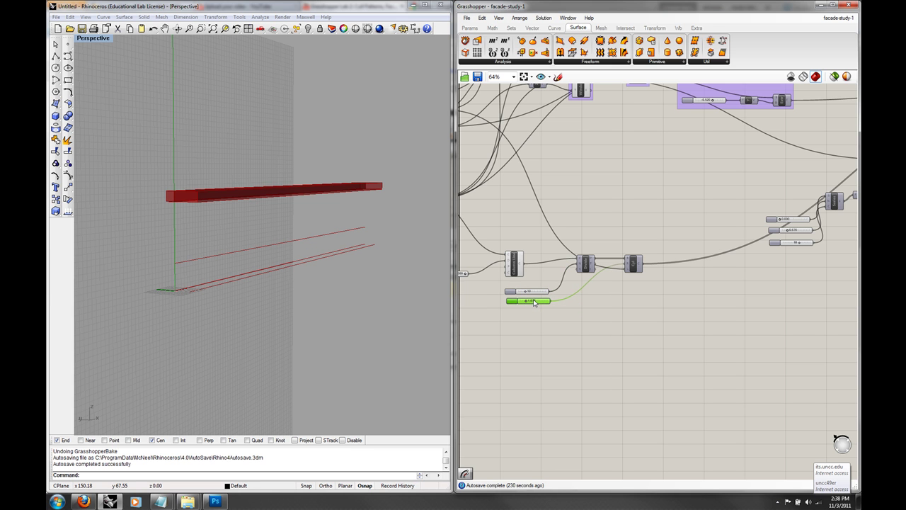
pyautogui.keyDown('shift'); pyautogui.click(525, 291); pyautogui.keyUp('shift')
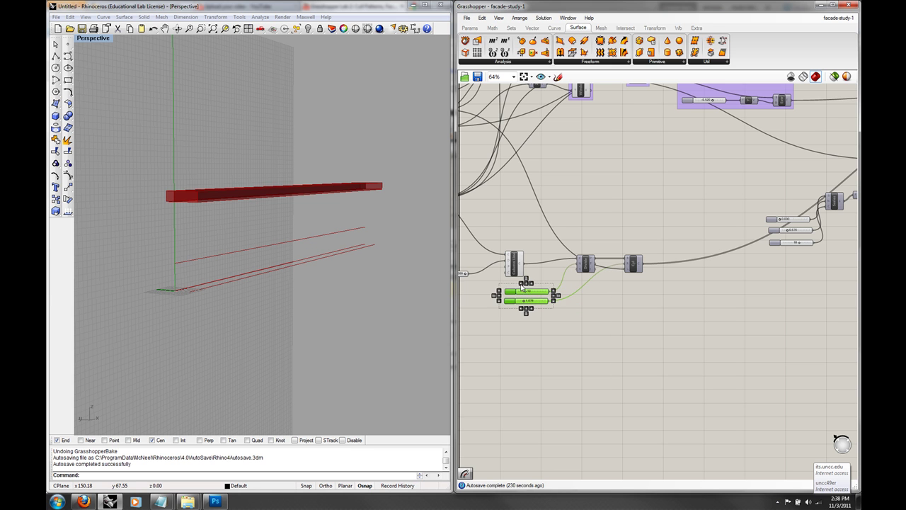
pyautogui.click(521, 284)
pyautogui.click(555, 318)
pyautogui.moveTo(526, 327); pyautogui.dragTo(502, 249)
pyautogui.click(520, 245)
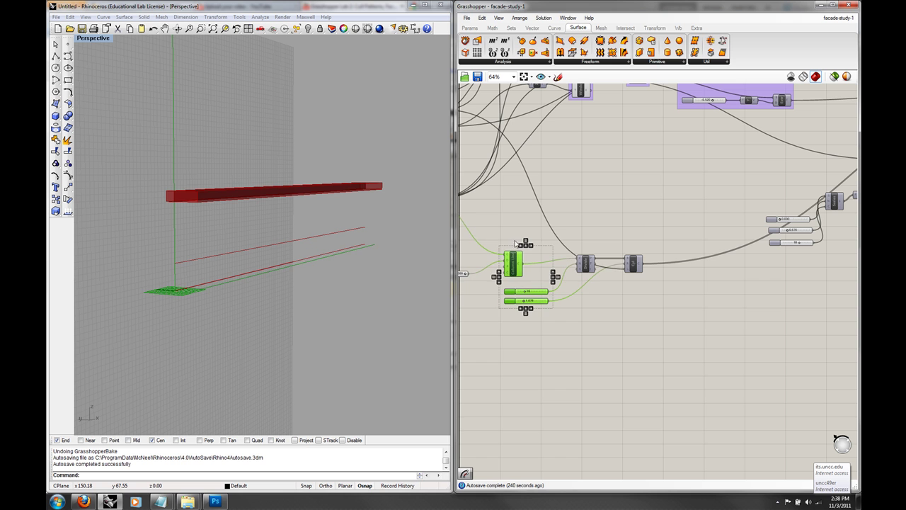
# - Group the Column Line, Divide and Cylinder components together with their two sliders
pyautogui.moveTo(665, 340); pyautogui.dragTo(487, 228)
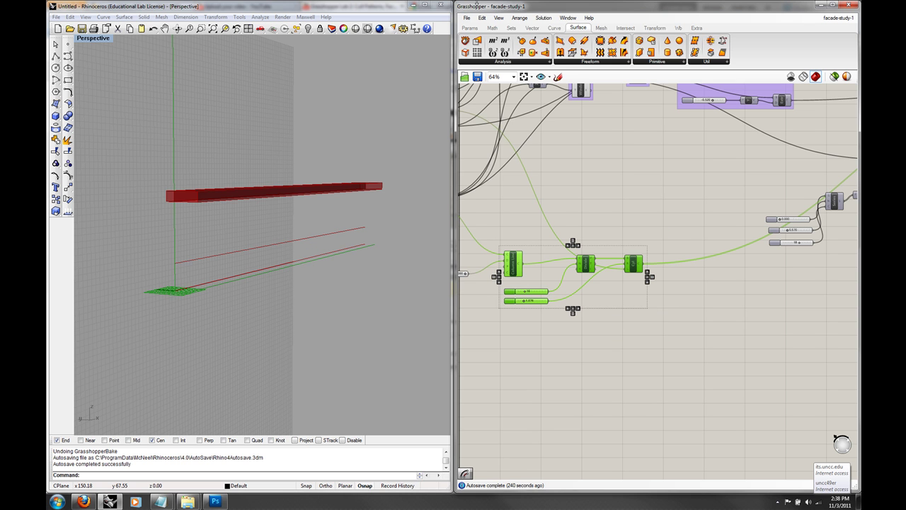
pyautogui.click(482, 18)
pyautogui.click(568, 187)
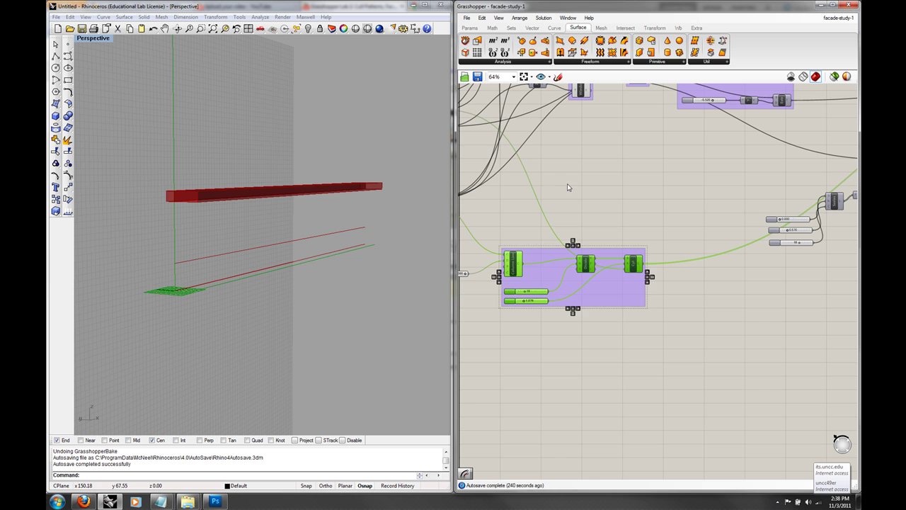
pyautogui.click(567, 187)
# - Try to align the three sliders feeding the Series component, and undo the alignment
pyautogui.moveTo(718, 204); pyautogui.dragTo(489, 275, button='right')
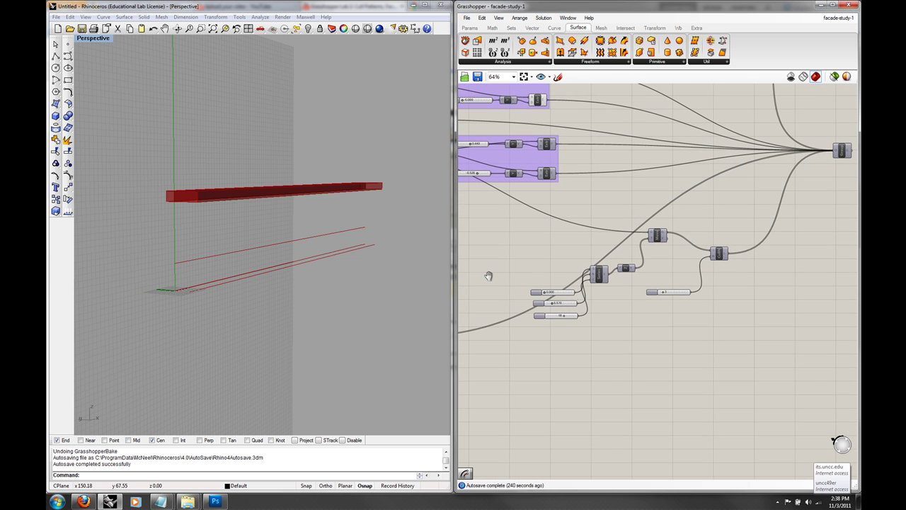
pyautogui.moveTo(580, 327); pyautogui.dragTo(528, 283)
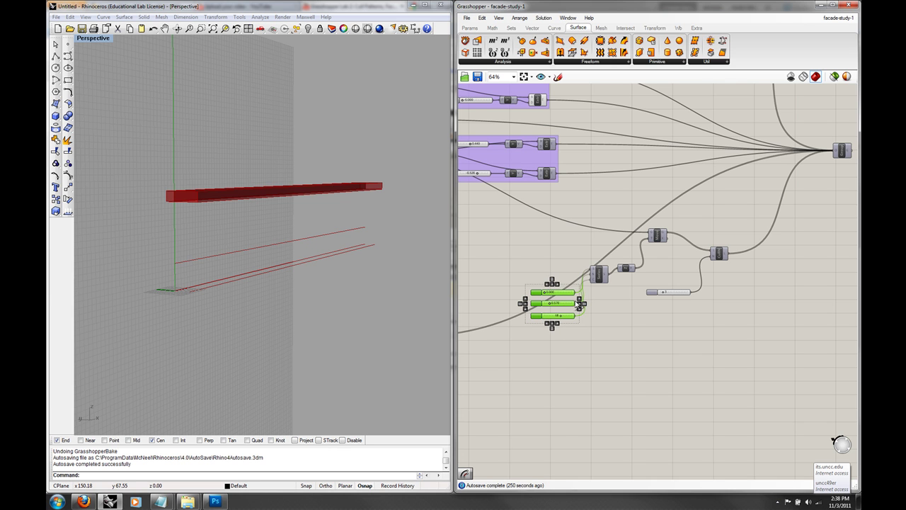
pyautogui.click(579, 303)
pyautogui.click(616, 311)
pyautogui.moveTo(704, 302); pyautogui.dragTo(703, 298, button='right')
pyautogui.click(482, 18)
pyautogui.click(488, 30)
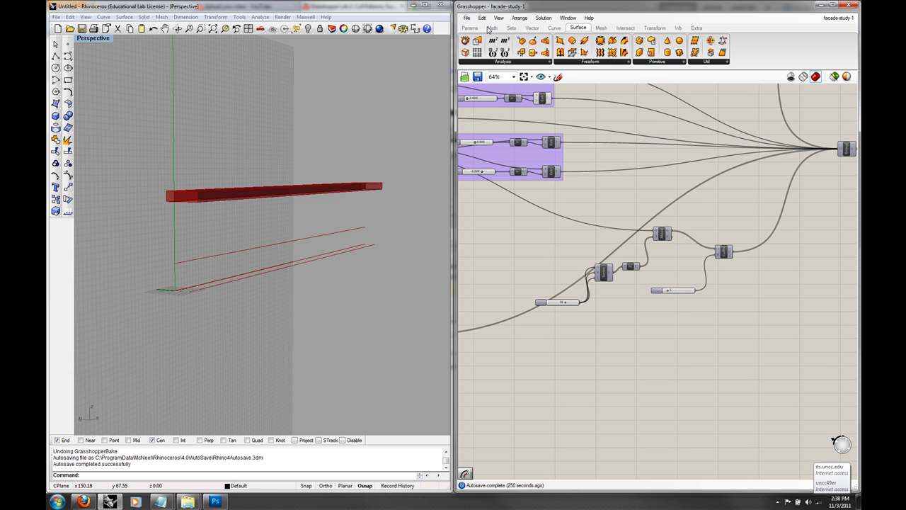
# - Line up the edges of the three sliders feeding the Series component, and rename the first one as Starting Height
pyautogui.moveTo(573, 339); pyautogui.dragTo(540, 279)
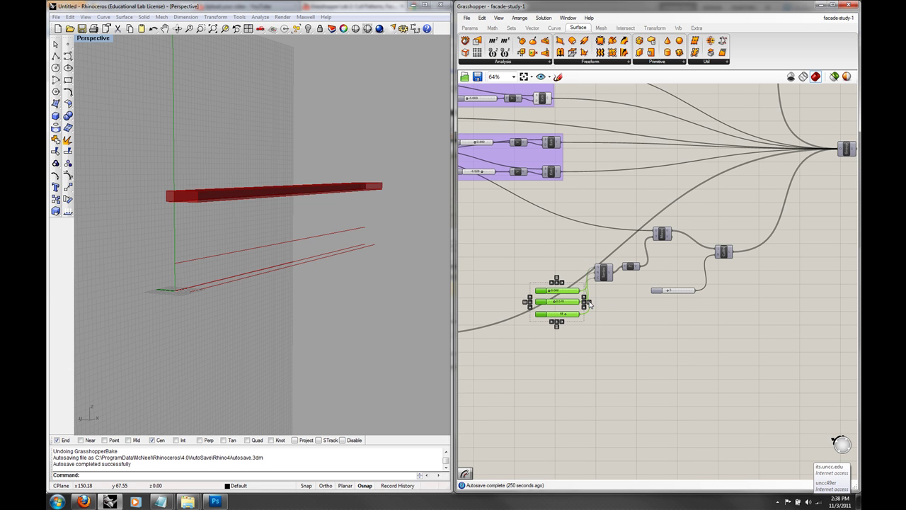
pyautogui.click(573, 270)
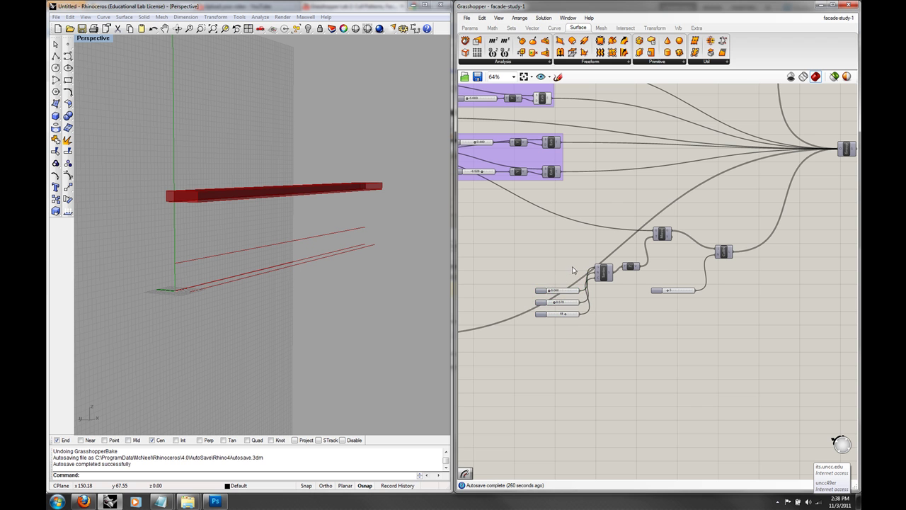
pyautogui.scroll(3, 600, 313)
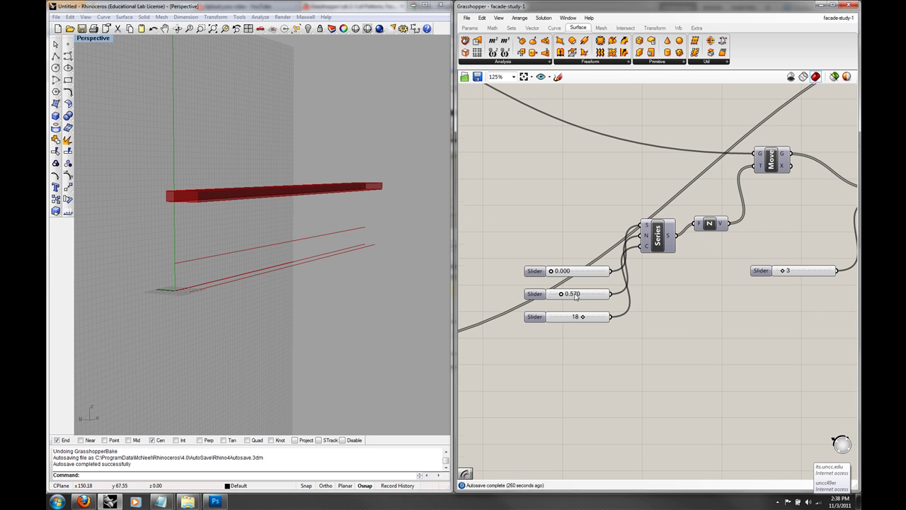
pyautogui.rightClick(542, 271)
pyautogui.write('S')
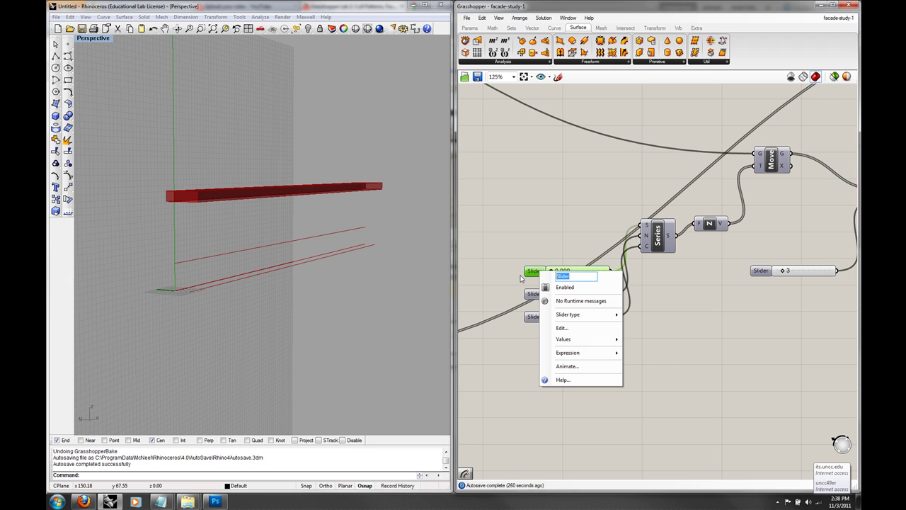
pyautogui.write('tarting Heigt')
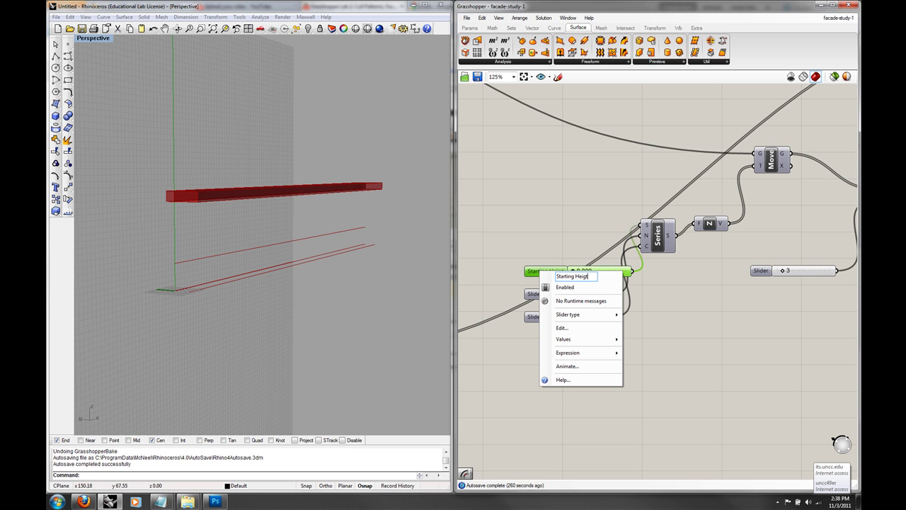
pyautogui.press('BackSpace')
pyautogui.write('ht')
pyautogui.press('Return')
# - Rename the slider that sets the Series step as Spacing
pyautogui.click(535, 293)
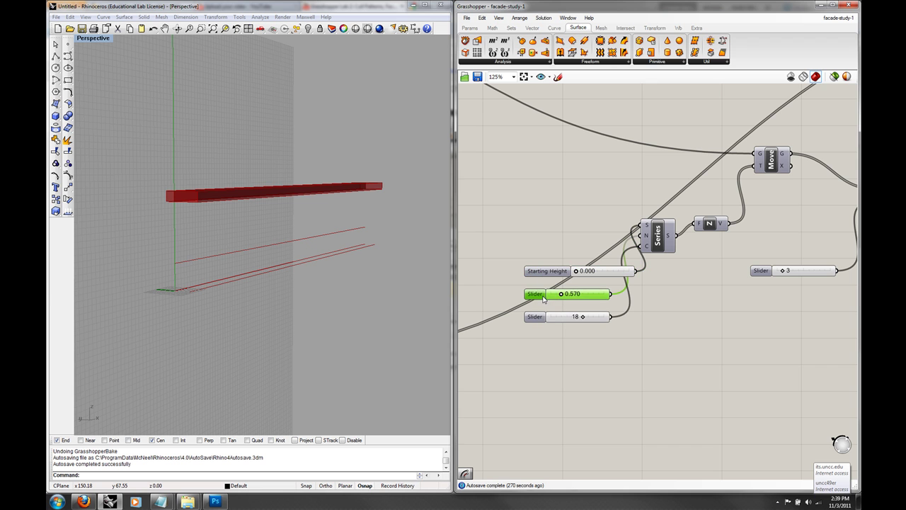
pyautogui.rightClick(542, 295)
pyautogui.write('Spacing')
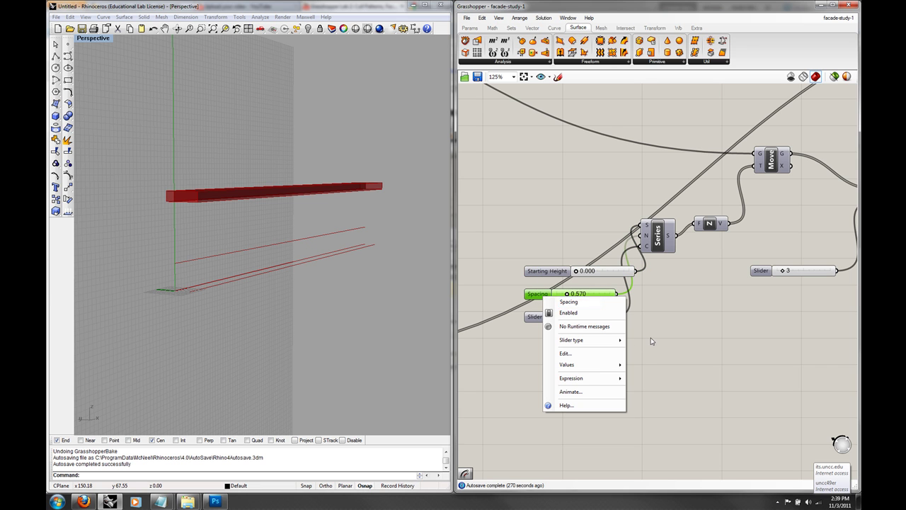
pyautogui.press('Return')
# - Rename the slider that sets the Series count as Number
pyautogui.click(532, 316)
pyautogui.rightClick(532, 316)
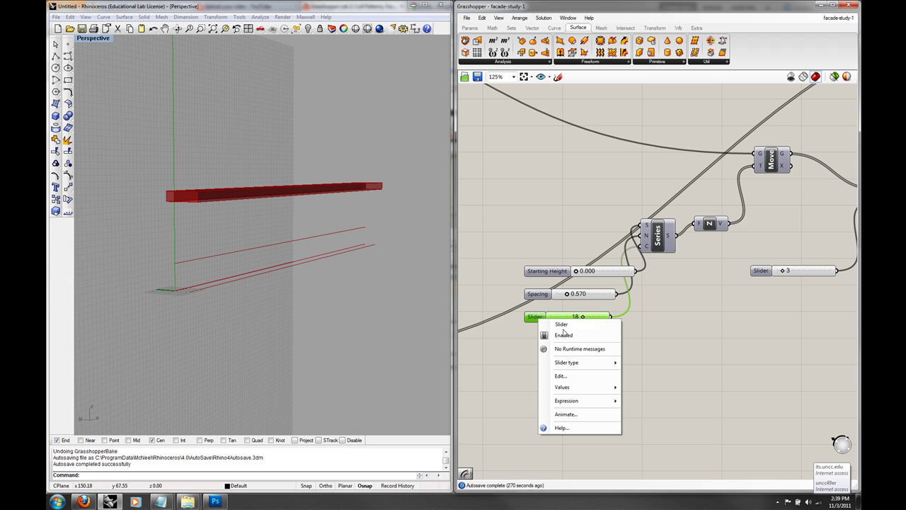
pyautogui.write('Numeber')
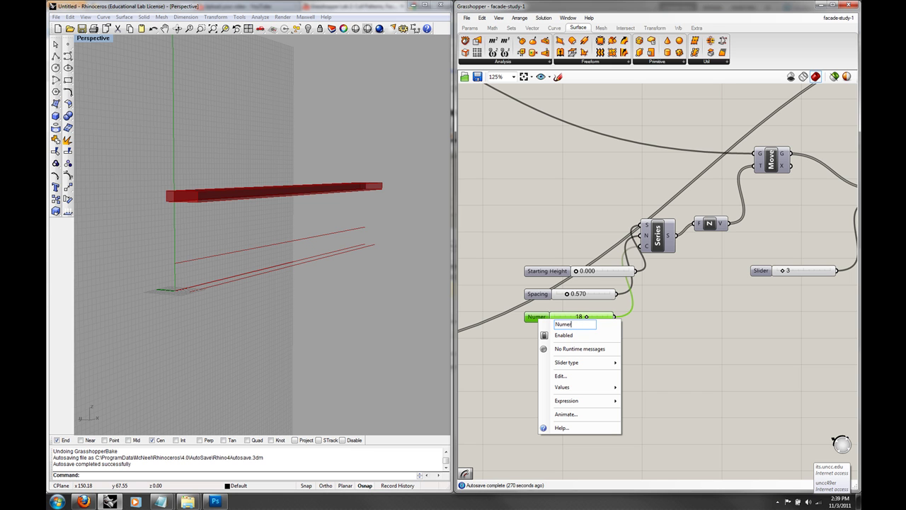
pyautogui.press('BackSpace')
pyautogui.press('BackSpace')
pyautogui.press('BackSpace')
pyautogui.press('BackSpace')
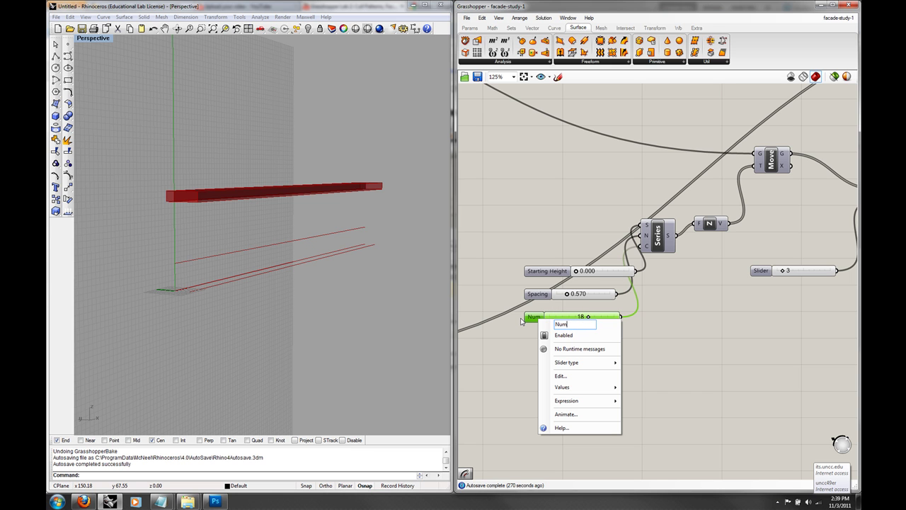
pyautogui.write('v')
pyautogui.write('ber')
pyautogui.press('Return')
# - Shift the slider feeding the CullN component slightly down and rename it as Nth
pyautogui.moveTo(743, 320); pyautogui.dragTo(682, 324, button='right')
pyautogui.moveTo(736, 305); pyautogui.dragTo(715, 309, button='right')
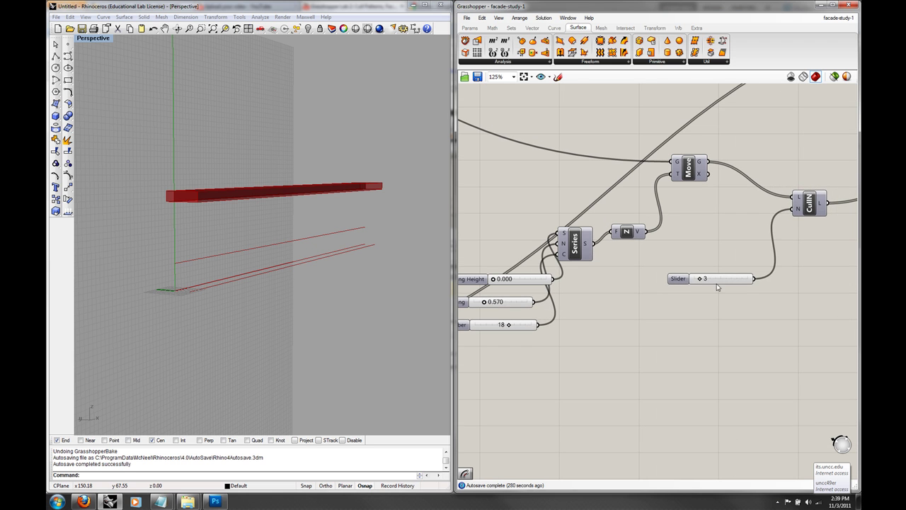
pyautogui.moveTo(718, 281)
pyautogui.mouseDown()
pyautogui.moveTo(716, 298)
pyautogui.moveTo(716, 287)
pyautogui.mouseUp()
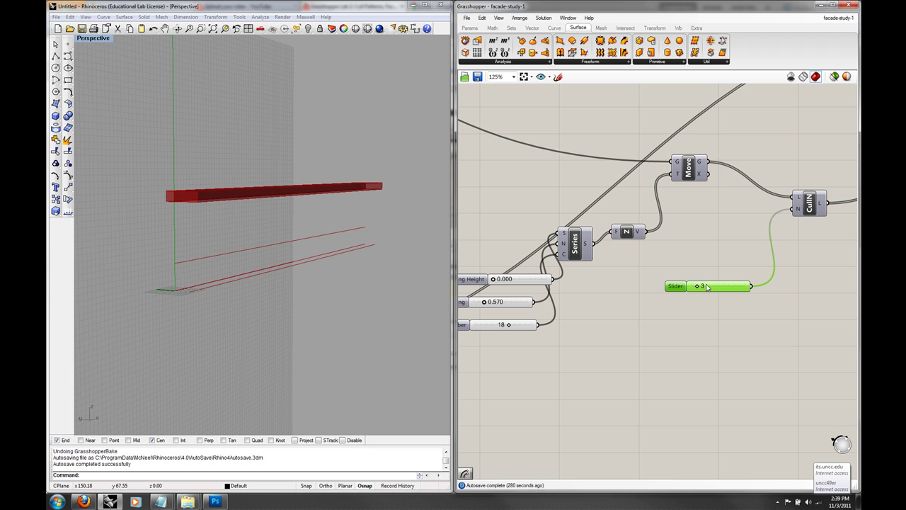
pyautogui.rightClick(678, 286)
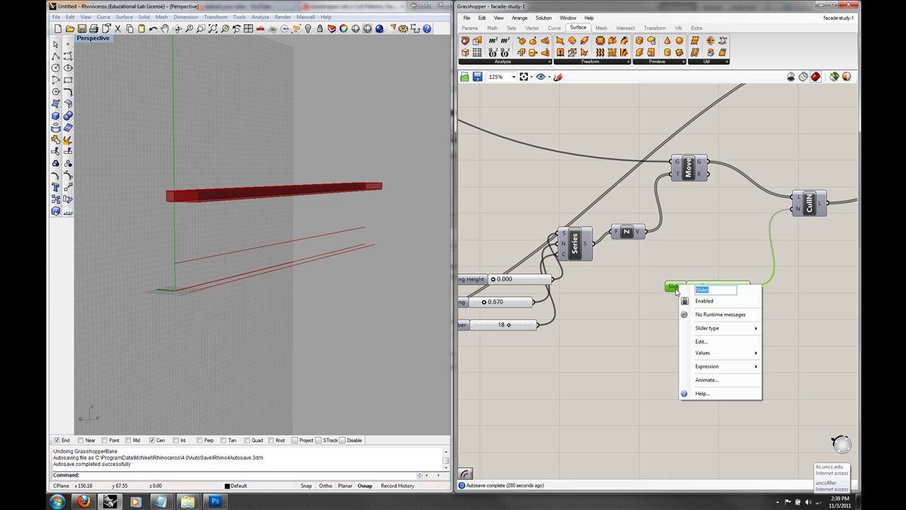
pyautogui.write('Nth')
pyautogui.click(691, 267)
# - Rename the CullN component as Louvres
pyautogui.moveTo(698, 252); pyautogui.dragTo(674, 249, button='right')
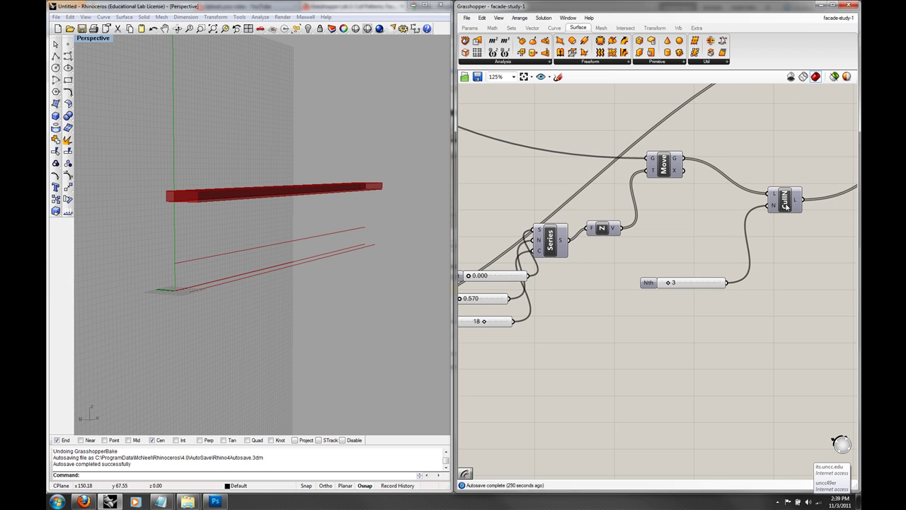
pyautogui.click(787, 200)
pyautogui.rightClick(788, 201)
pyautogui.moveTo(801, 202); pyautogui.dragTo(747, 200)
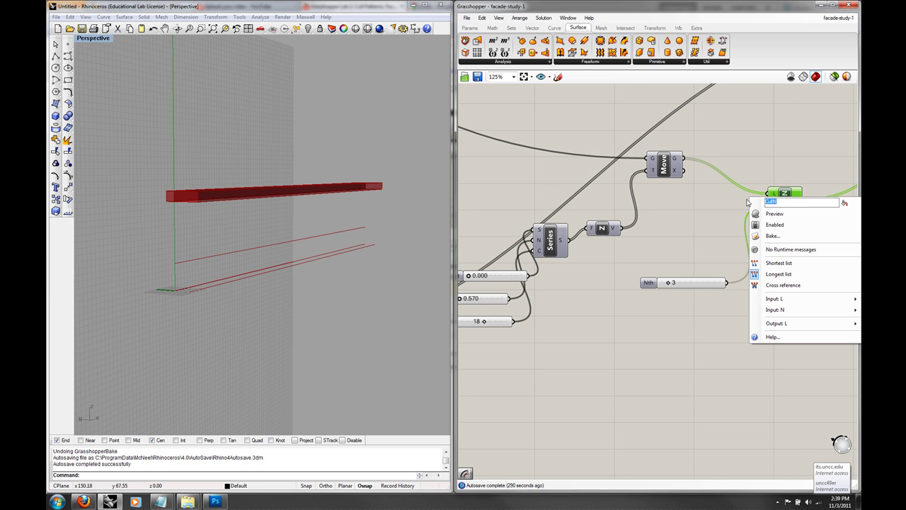
pyautogui.write('Louvres')
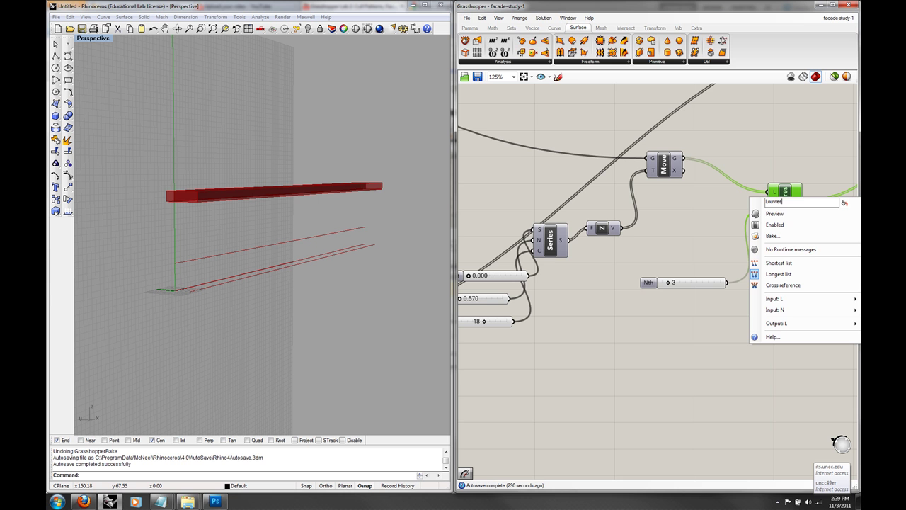
pyautogui.click(774, 149)
# - Move the Starting Height slider level with the Series component, and align it in one row with Series, Z, Move and Louvres
pyautogui.scroll(-5, 757, 254)
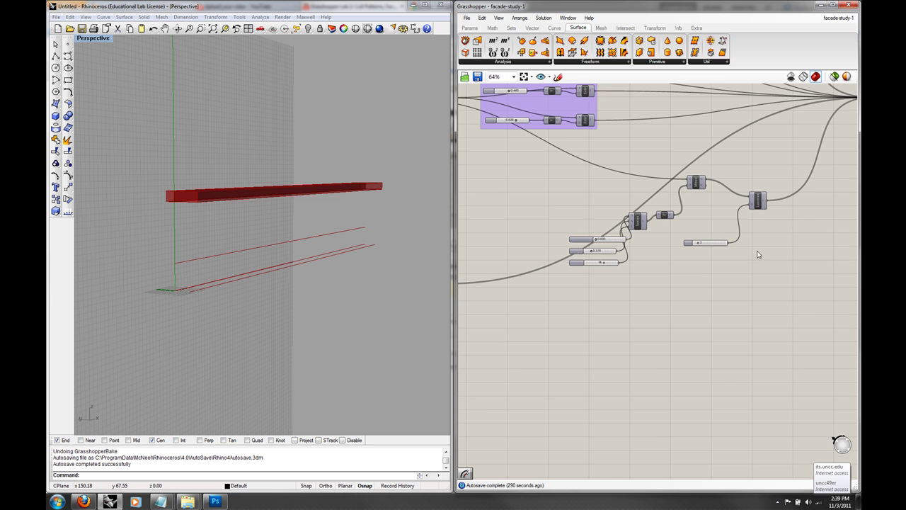
pyautogui.moveTo(766, 280); pyautogui.dragTo(618, 215)
pyautogui.scroll(2, 649, 247)
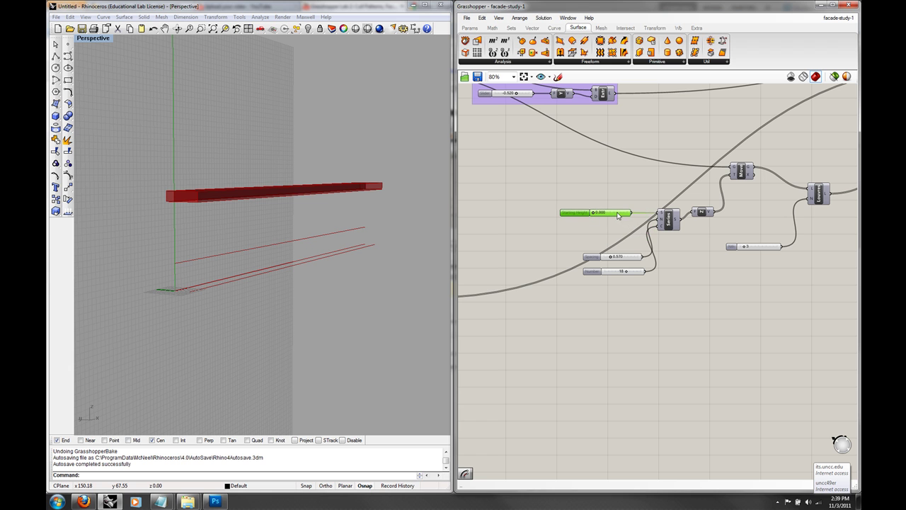
pyautogui.moveTo(827, 237); pyautogui.dragTo(607, 163)
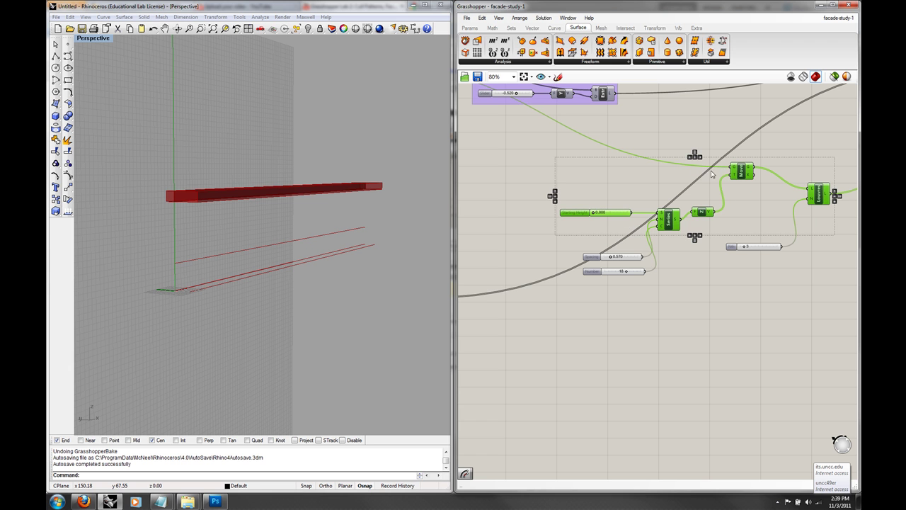
pyautogui.click(807, 163)
# - Stack the Spacing and Number sliders under Starting Height, and bring the Nth slider up beneath the component row
pyautogui.moveTo(627, 258); pyautogui.dragTo(605, 214)
pyautogui.moveTo(632, 274); pyautogui.dragTo(608, 226)
pyautogui.click(628, 247)
pyautogui.moveTo(764, 244); pyautogui.dragTo(587, 197)
pyautogui.click(750, 237)
# - Line up the left edges of the Starting Height, Spacing and Number sliders and space them evenly
pyautogui.click(613, 252)
pyautogui.click(588, 187)
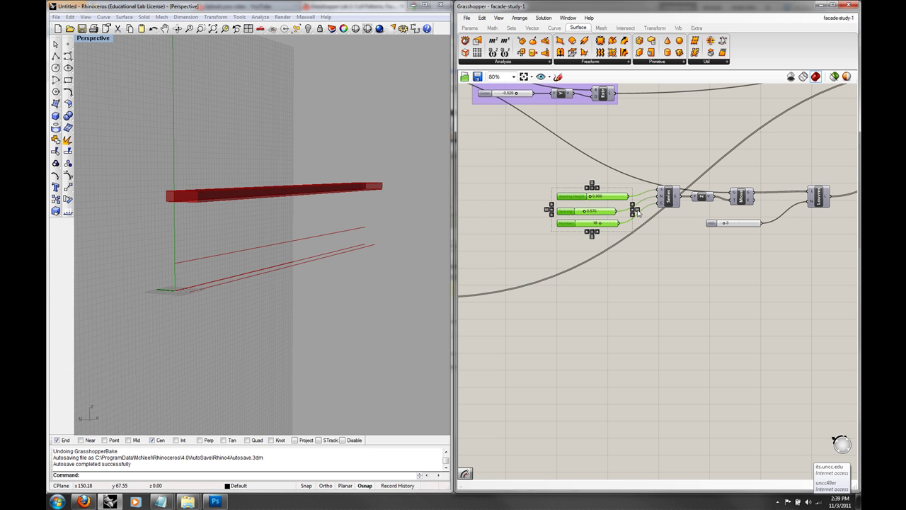
pyautogui.click(585, 188)
pyautogui.click(591, 182)
pyautogui.click(703, 270)
# - Group the Series, Z, Move and Louvres components together with their four sliders
pyautogui.moveTo(753, 271); pyautogui.dragTo(693, 269, button='right')
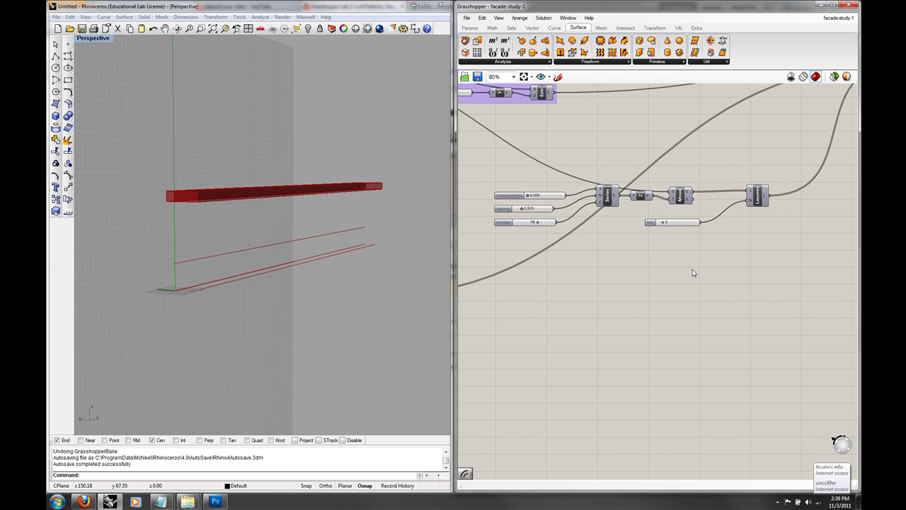
pyautogui.moveTo(794, 256); pyautogui.dragTo(488, 170)
pyautogui.click(481, 18)
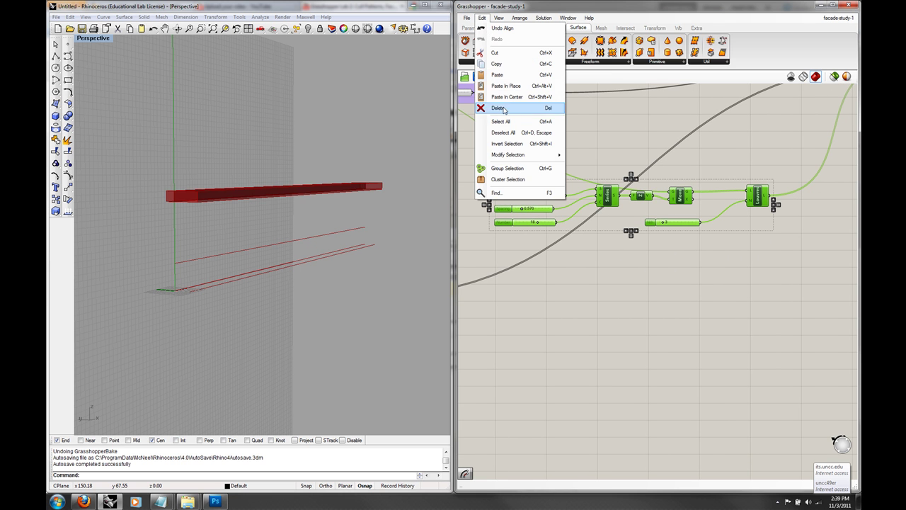
pyautogui.click(507, 168)
pyautogui.click(600, 145)
# - Move the louvre group and the column group up closer to the other groups
pyautogui.scroll(-4, 607, 142)
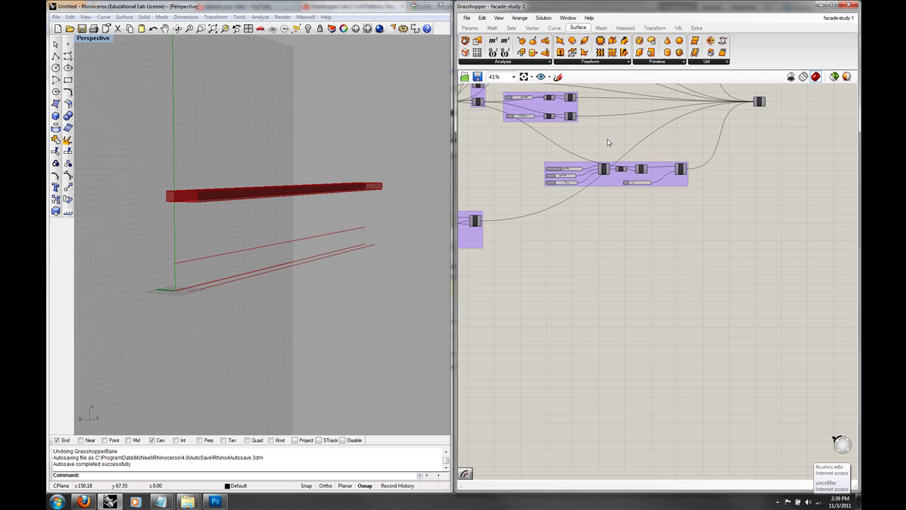
pyautogui.moveTo(606, 142); pyautogui.dragTo(742, 282, button='right')
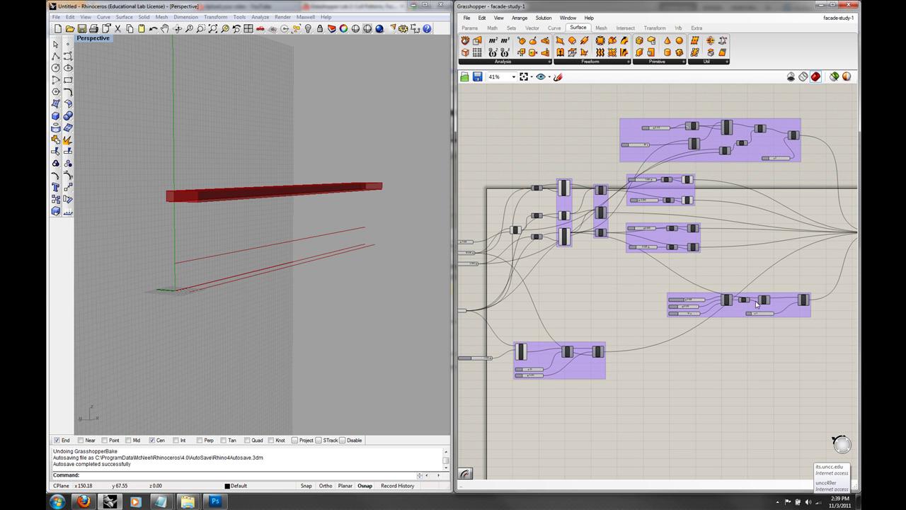
pyautogui.moveTo(791, 315); pyautogui.dragTo(769, 293)
pyautogui.moveTo(761, 291); pyautogui.dragTo(799, 256, button='right')
pyautogui.moveTo(623, 342); pyautogui.dragTo(661, 309)
# - Move the final component that collects the outputs of all groups up and slightly closer to them
pyautogui.moveTo(769, 306); pyautogui.dragTo(640, 329, button='right')
pyautogui.click(788, 221)
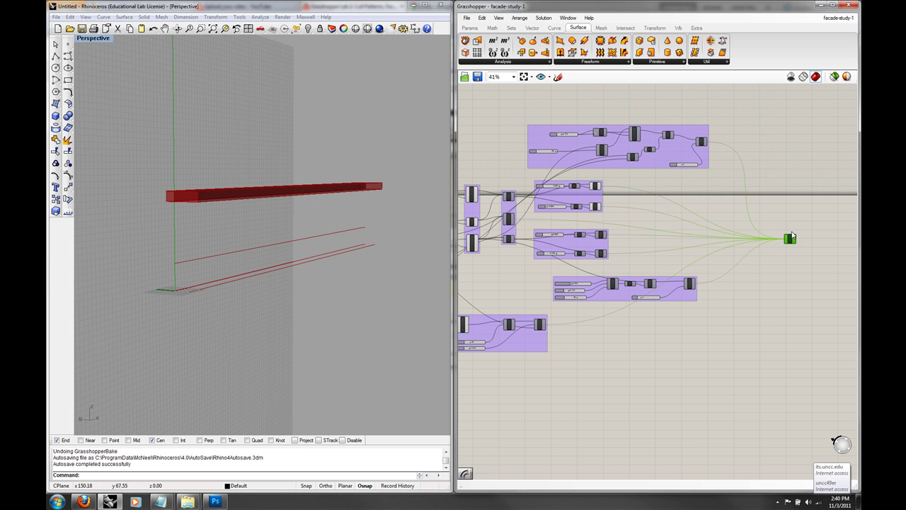
pyautogui.moveTo(789, 221); pyautogui.dragTo(783, 222)
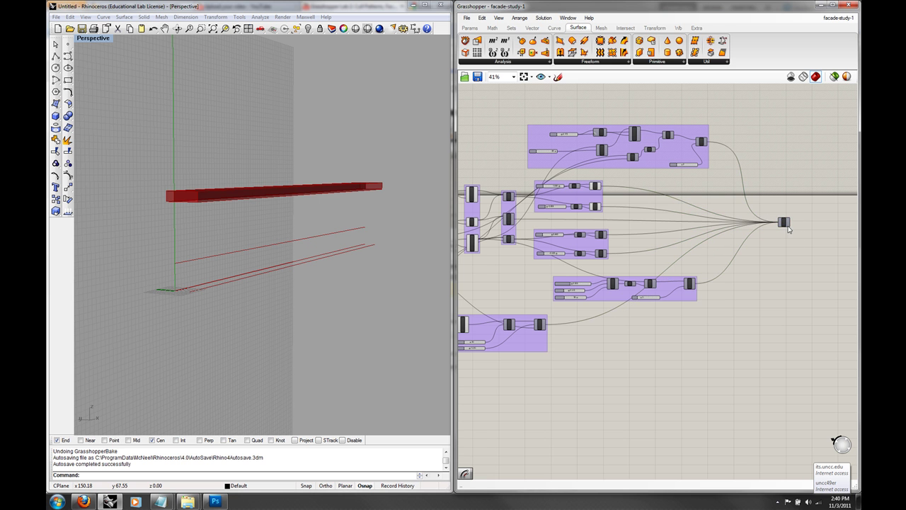
# - Move the middle of the three vector components slightly up so that they are evenly spaced
pyautogui.moveTo(536, 352); pyautogui.dragTo(671, 344, button='right')
pyautogui.scroll(2, 583, 263)
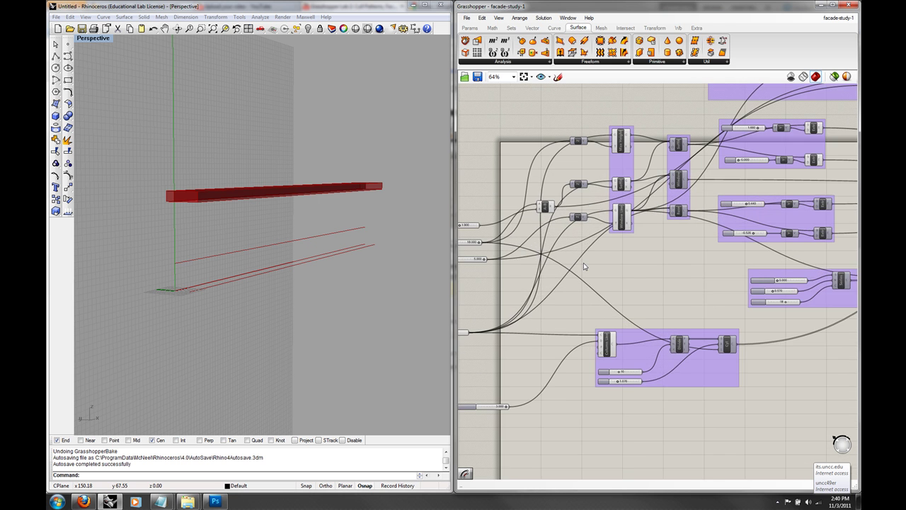
pyautogui.moveTo(583, 263); pyautogui.dragTo(625, 281, button='right')
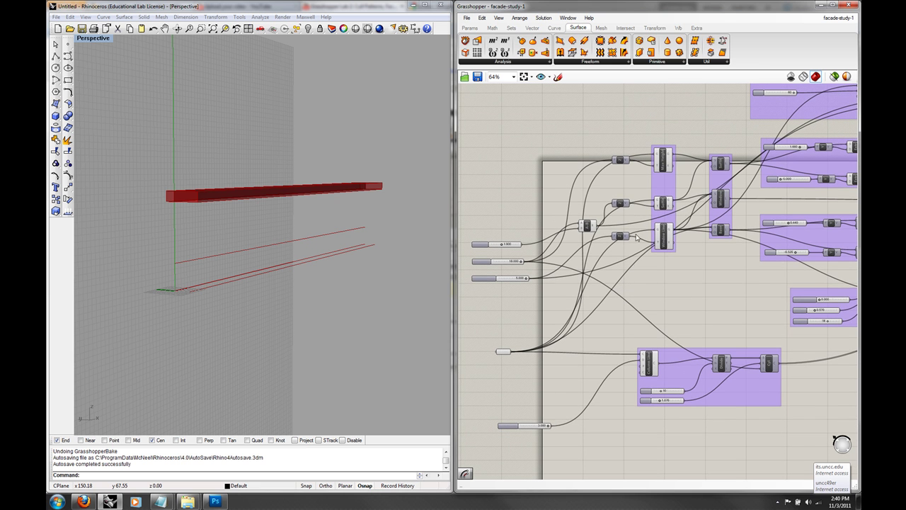
pyautogui.moveTo(625, 205); pyautogui.dragTo(625, 200)
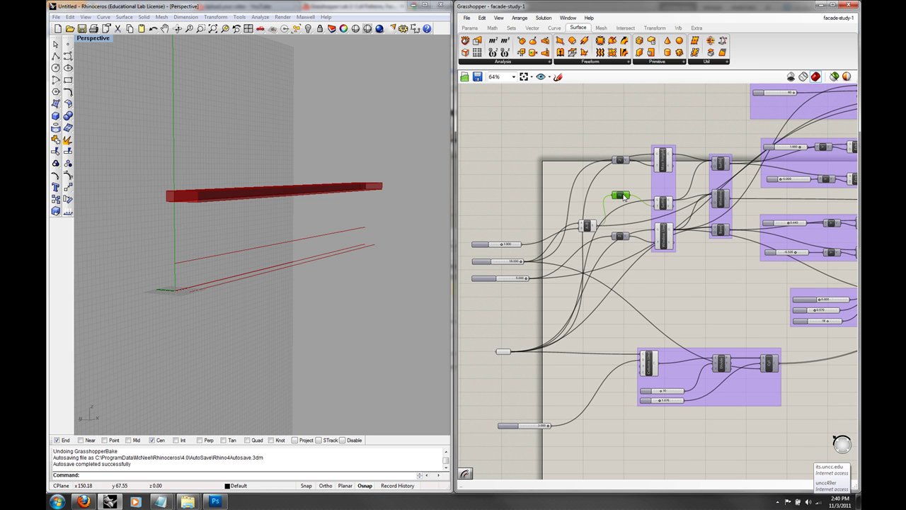
pyautogui.click(673, 277)
# - Move the input parameter that feeds the Column Line component further left, clear of the sliders
pyautogui.moveTo(505, 355); pyautogui.dragTo(619, 295, button='right')
pyautogui.moveTo(619, 295); pyautogui.dragTo(550, 298)
pyautogui.click(593, 320)
pyautogui.moveTo(664, 355); pyautogui.dragTo(616, 353, button='right')
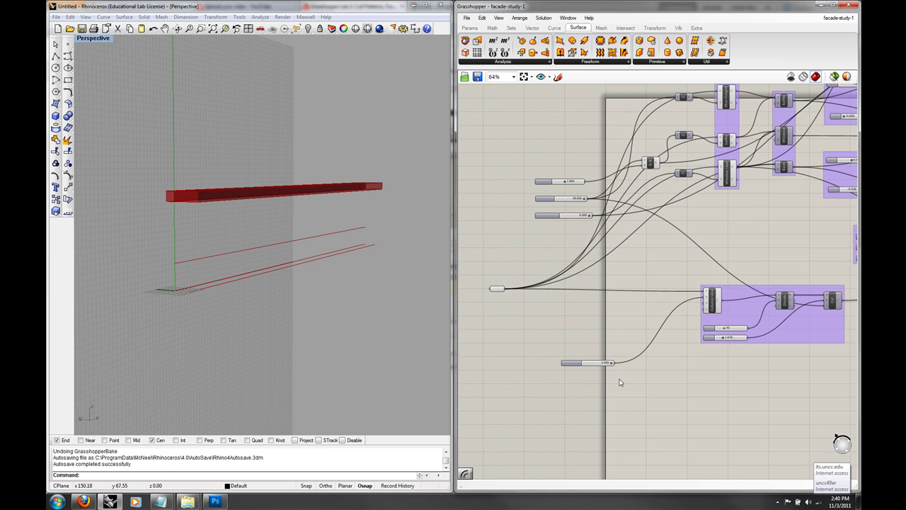
# - Move the slider feeding the Column Line component up beside the column group
pyautogui.moveTo(634, 384); pyautogui.dragTo(583, 382, button='right')
pyautogui.moveTo(540, 364); pyautogui.dragTo(601, 324)
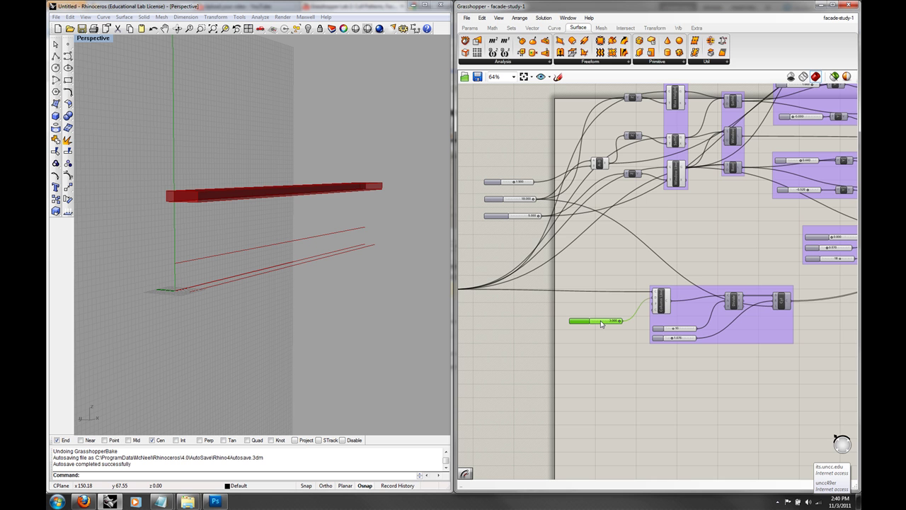
pyautogui.moveTo(562, 341)
pyautogui.mouseDown(button='right')
pyautogui.moveTo(686, 341)
pyautogui.moveTo(555, 344)
pyautogui.mouseUp(button='right')
# - Remove the existing group around the column components, keeping the components themselves
pyautogui.moveTo(734, 365); pyautogui.dragTo(570, 277)
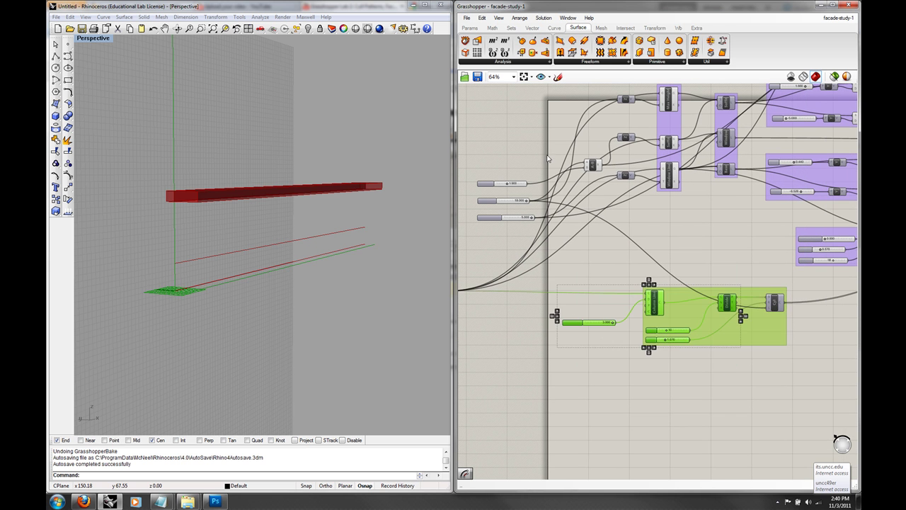
pyautogui.click(712, 280)
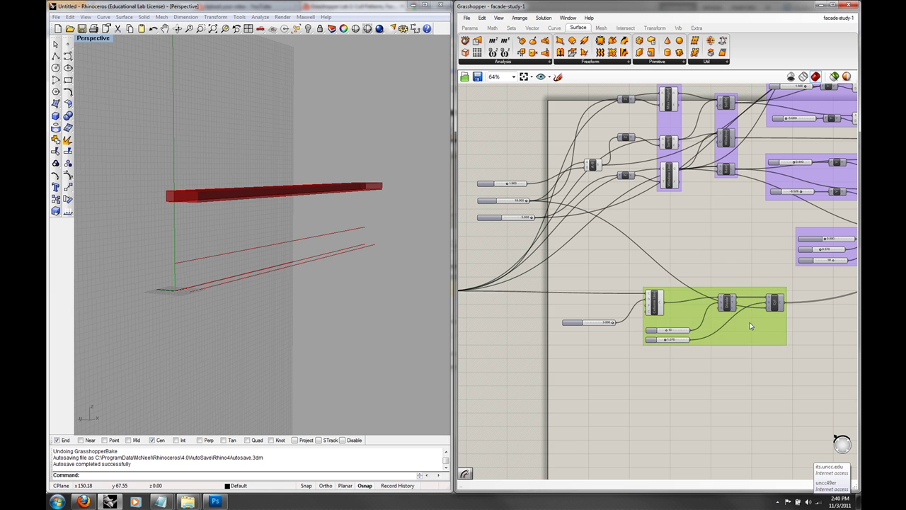
pyautogui.press('Delete')
pyautogui.click(804, 232)
pyautogui.click(746, 239)
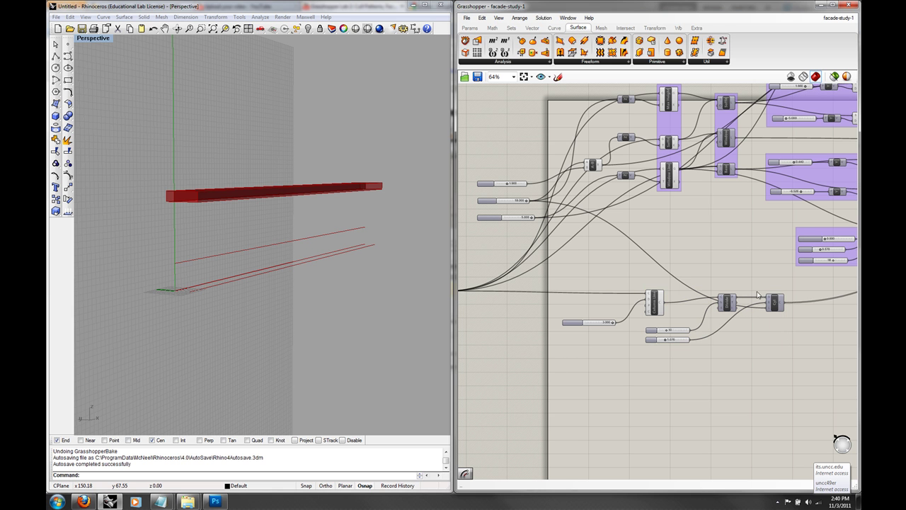
# - Group all the column components together with the slider that feeds the Column Line component
pyautogui.scroll(-2, 603, 272)
pyautogui.moveTo(712, 330); pyautogui.dragTo(583, 257)
pyautogui.click(584, 260)
pyautogui.click(481, 17)
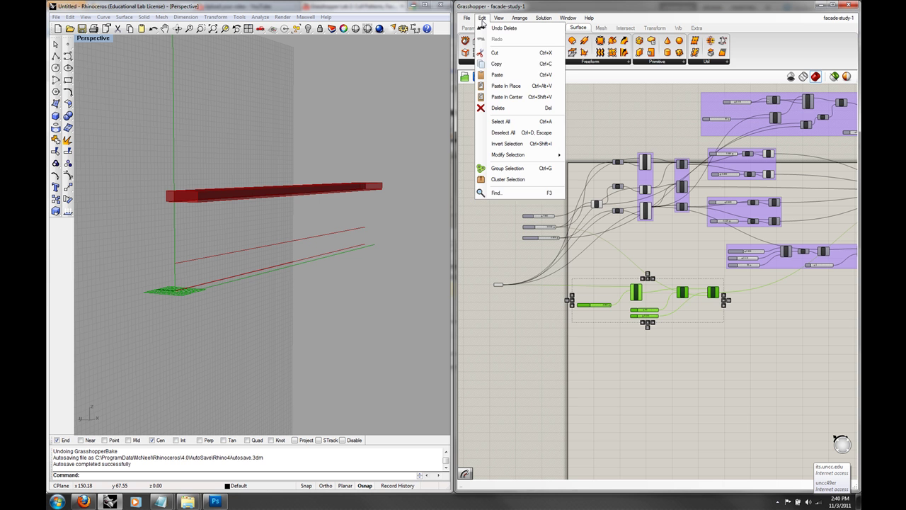
pyautogui.click(508, 171)
# - Add a Scribble note above the uppermost group of the definition
pyautogui.moveTo(792, 305); pyautogui.dragTo(704, 343, button='right')
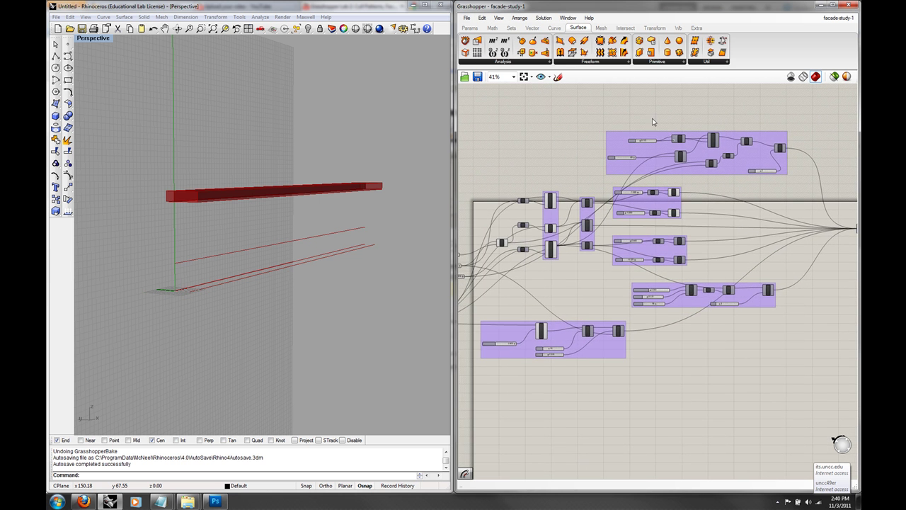
pyautogui.moveTo(646, 153); pyautogui.dragTo(660, 154, button='right')
pyautogui.scroll(3, 660, 155)
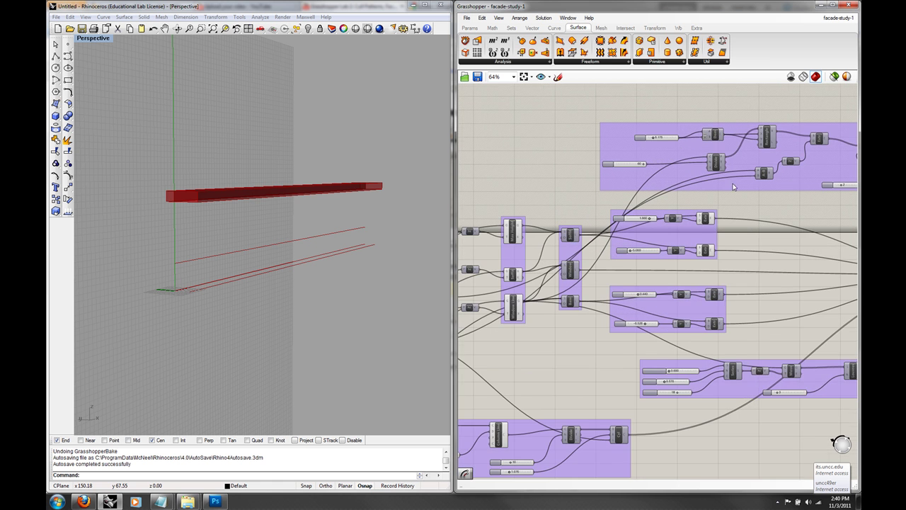
pyautogui.moveTo(734, 187); pyautogui.dragTo(692, 170, button='right')
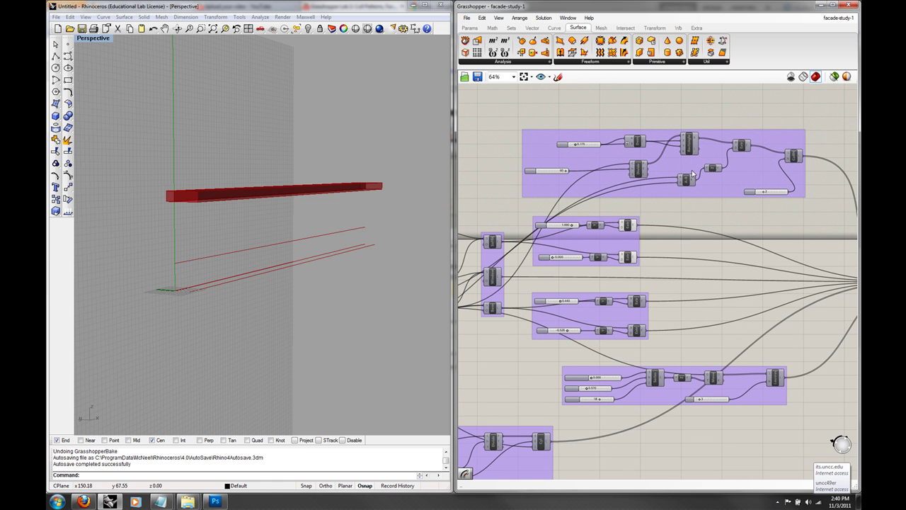
pyautogui.click(471, 27)
pyautogui.click(678, 63)
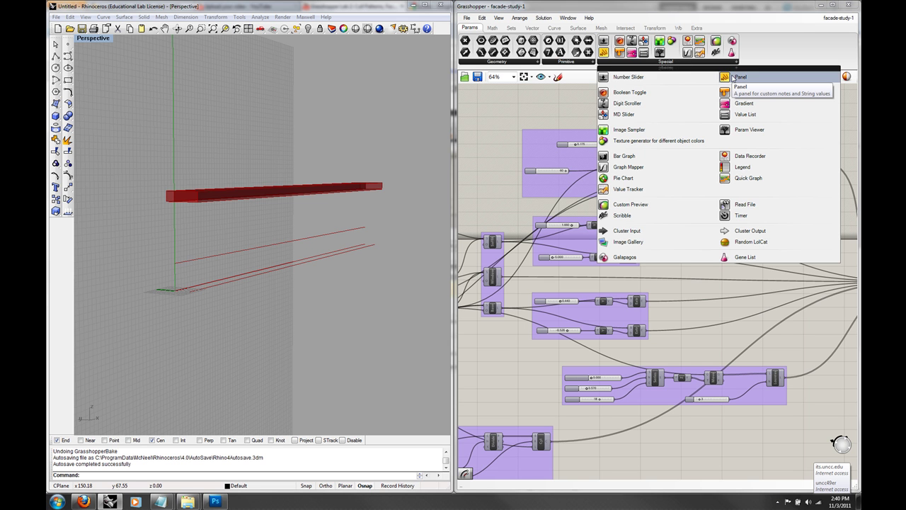
pyautogui.click(629, 216)
pyautogui.moveTo(613, 111); pyautogui.dragTo(613, 111)
# - Set the text of the new Scribble note to "Window Divisions"
pyautogui.doubleClick(614, 110)
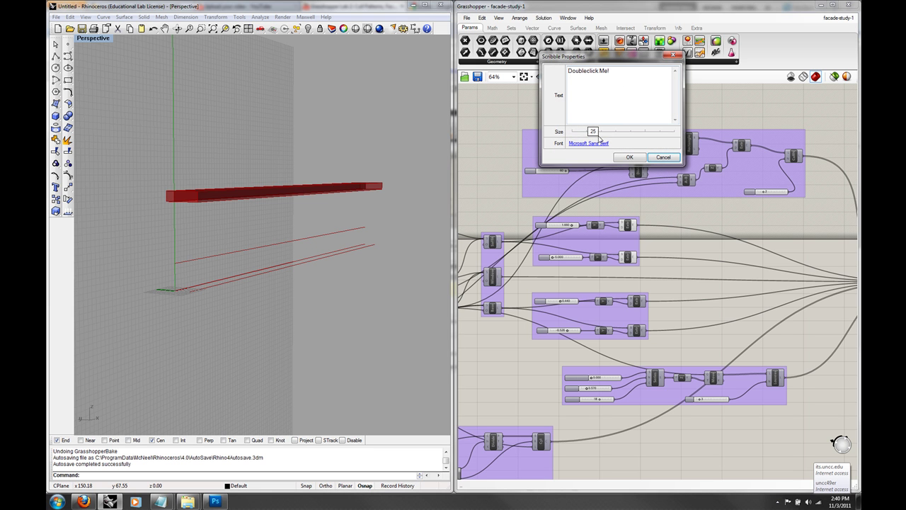
pyautogui.moveTo(615, 75); pyautogui.dragTo(500, 71)
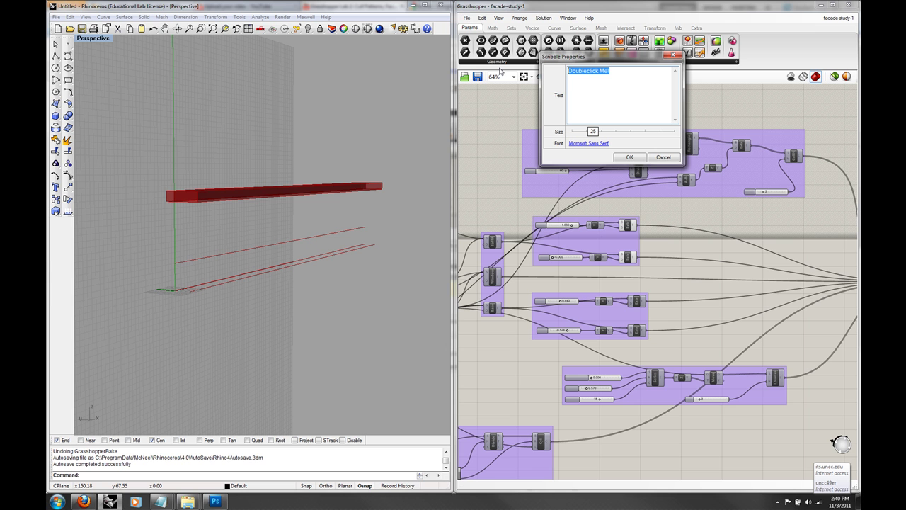
pyautogui.write('Window Divisions')
pyautogui.click(623, 158)
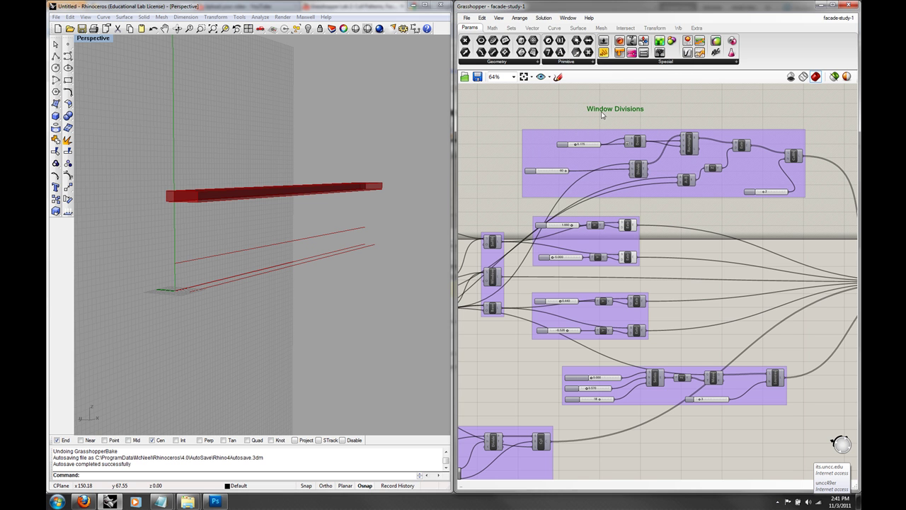
# - Centre the Window Divisions label just above its group and place a copy of it above the louvre group
pyautogui.moveTo(625, 118)
pyautogui.mouseDown()
pyautogui.moveTo(653, 107)
pyautogui.moveTo(529, 108)
pyautogui.moveTo(541, 97)
pyautogui.moveTo(675, 118)
pyautogui.moveTo(650, 116)
pyautogui.moveTo(664, 124)
pyautogui.moveTo(598, 275)
pyautogui.moveTo(639, 293)
pyautogui.moveTo(594, 287)
pyautogui.moveTo(622, 270)
pyautogui.moveTo(612, 285)
pyautogui.moveTo(564, 294)
pyautogui.mouseUp()
pyautogui.click(661, 108)
pyautogui.click(663, 119)
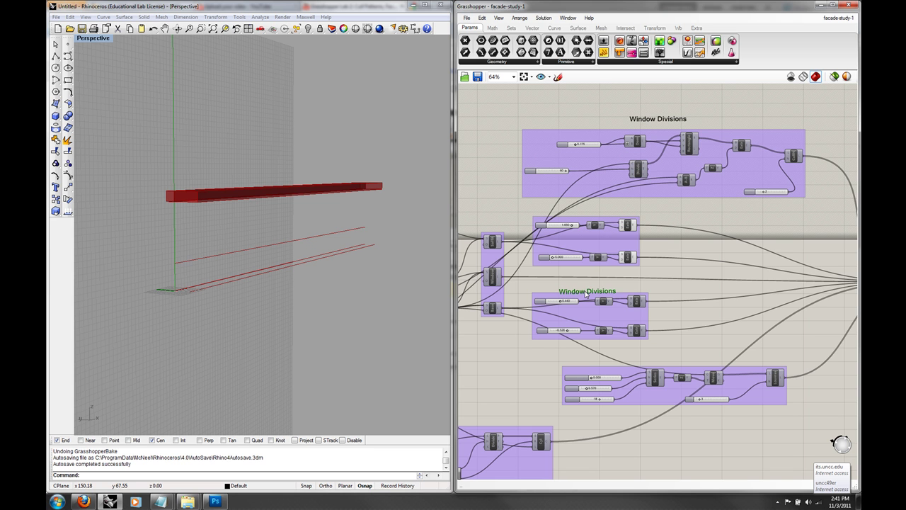
pyautogui.moveTo(587, 294)
pyautogui.mouseDown()
pyautogui.moveTo(586, 282)
pyautogui.moveTo(640, 321)
pyautogui.moveTo(674, 361)
pyautogui.mouseUp()
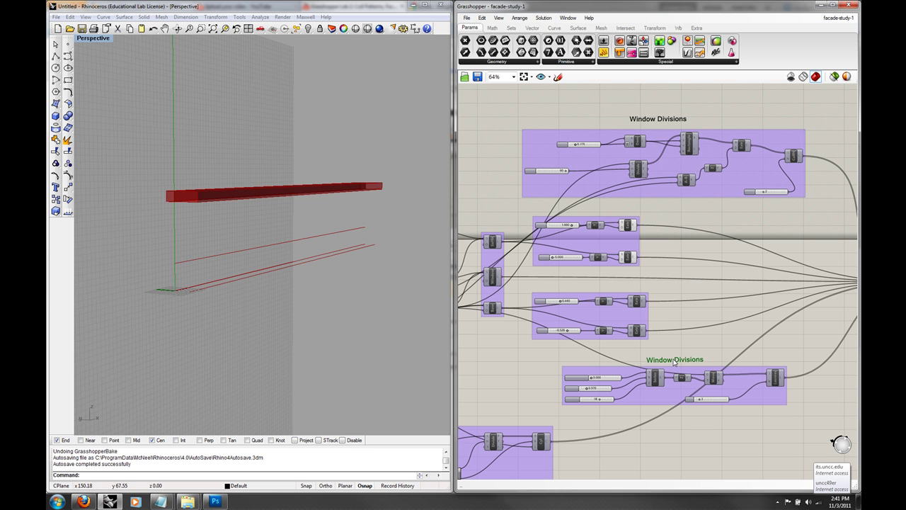
# - Change the text of the copied label above the louvre group to "Louvre Lines"
pyautogui.doubleClick(674, 361)
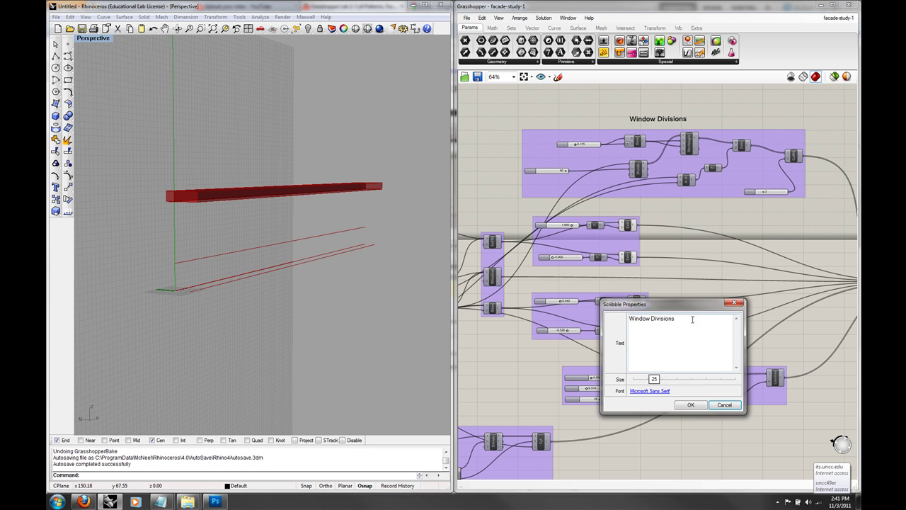
pyautogui.moveTo(692, 319)
pyautogui.mouseDown()
pyautogui.moveTo(629, 319)
pyautogui.moveTo(684, 221)
pyautogui.moveTo(684, 230)
pyautogui.mouseUp()
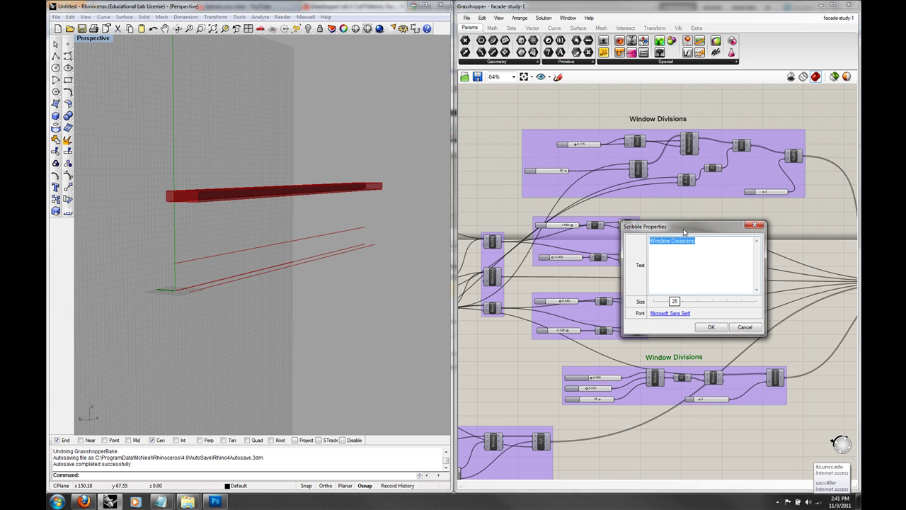
pyautogui.write('Louvre Lines')
pyautogui.click(711, 327)
# - Place a copy of the Louvre Lines label above the final component that collects all outputs
pyautogui.scroll(-1, 716, 334)
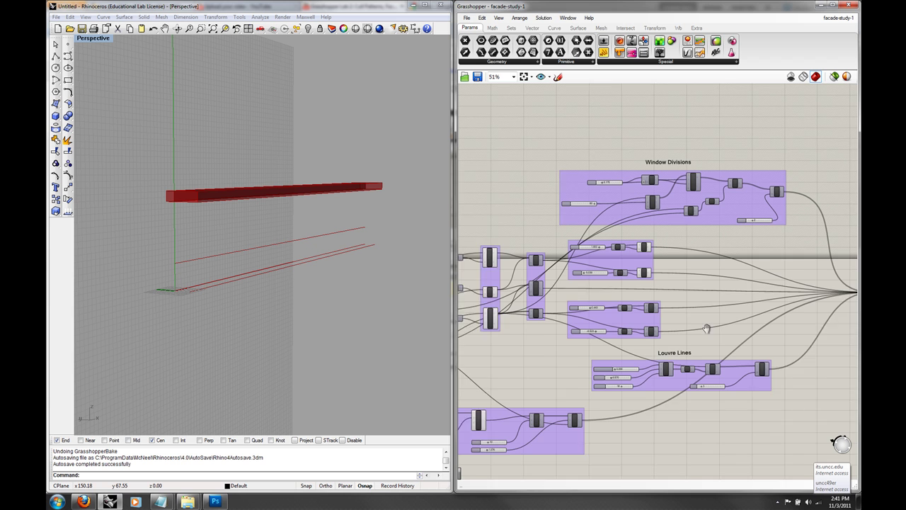
pyautogui.moveTo(706, 328); pyautogui.dragTo(669, 328, button='right')
pyautogui.click(638, 353)
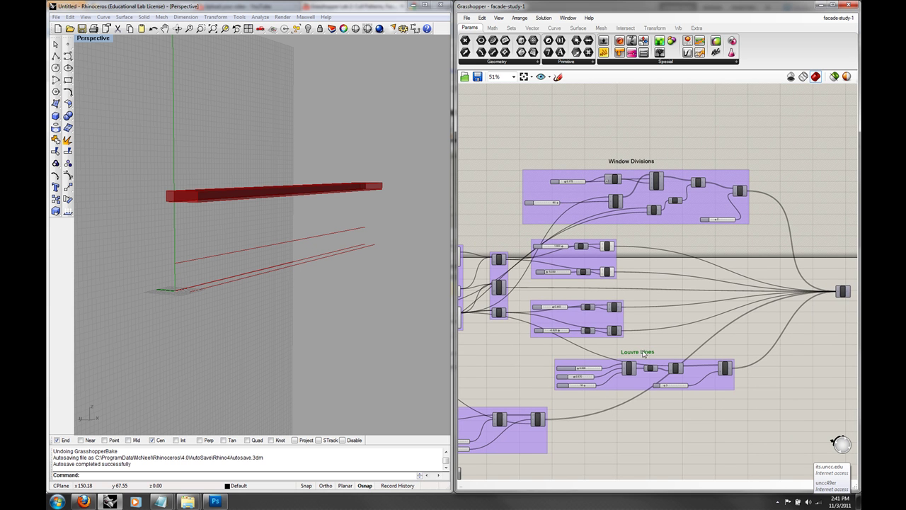
pyautogui.moveTo(649, 354)
pyautogui.mouseDown()
pyautogui.moveTo(640, 355)
pyautogui.moveTo(827, 277)
pyautogui.moveTo(843, 283)
pyautogui.mouseUp()
pyautogui.moveTo(843, 283); pyautogui.dragTo(786, 284, button='right')
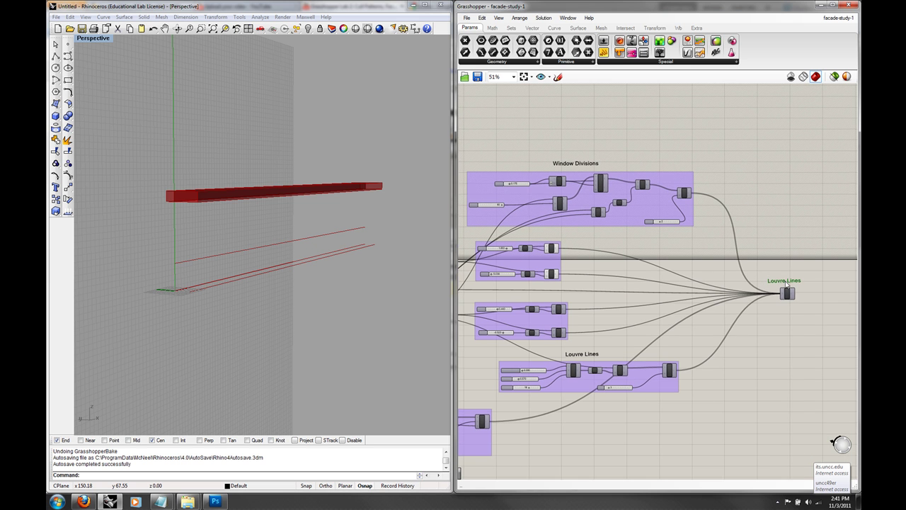
# - Change the text of the label above the final component to "Final Geometry"
pyautogui.doubleClick(785, 282)
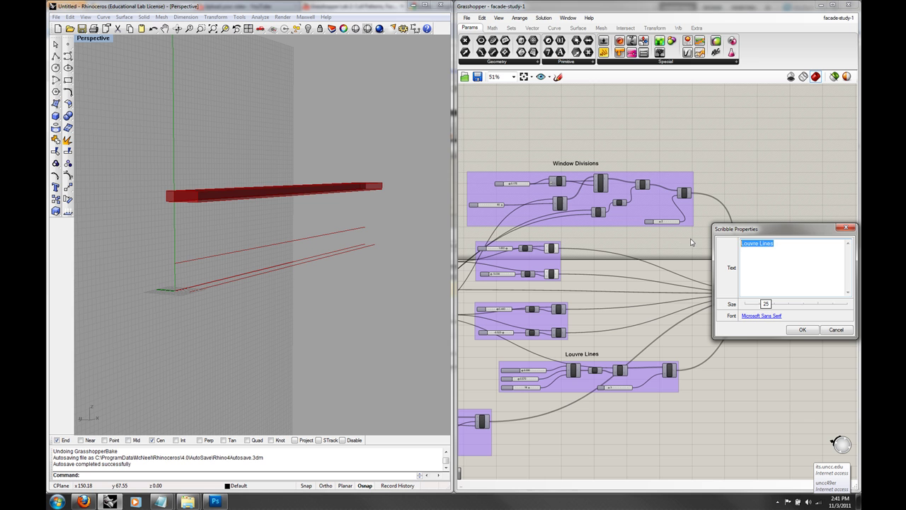
pyautogui.write('Final Geometry')
pyautogui.click(803, 329)
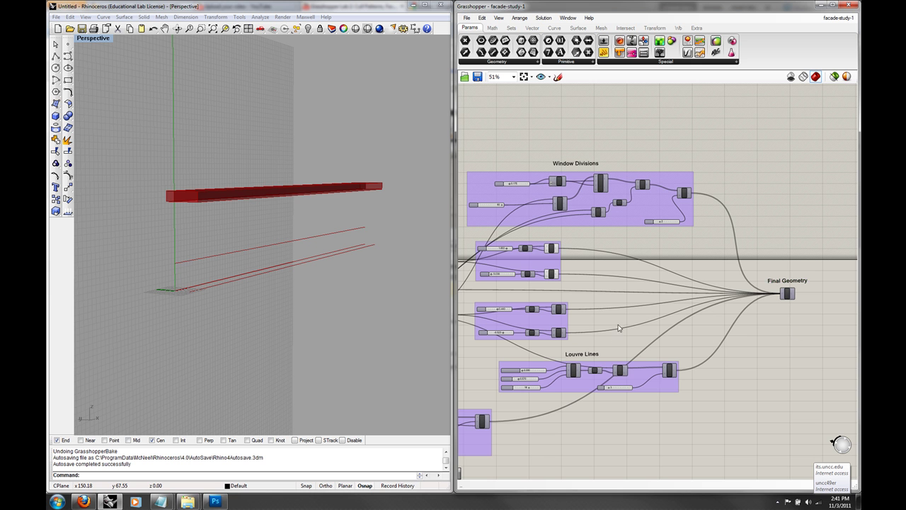
# - Left-align the two input sliders that feed the Domain and Divide components in the Window Divisions group
pyautogui.scroll(3, 546, 242)
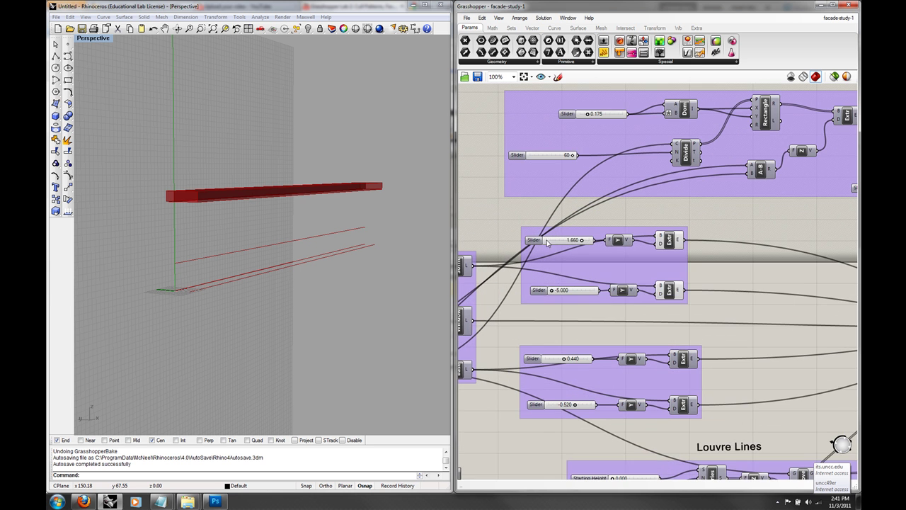
pyautogui.moveTo(556, 271); pyautogui.dragTo(577, 315, button='right')
pyautogui.click(615, 159)
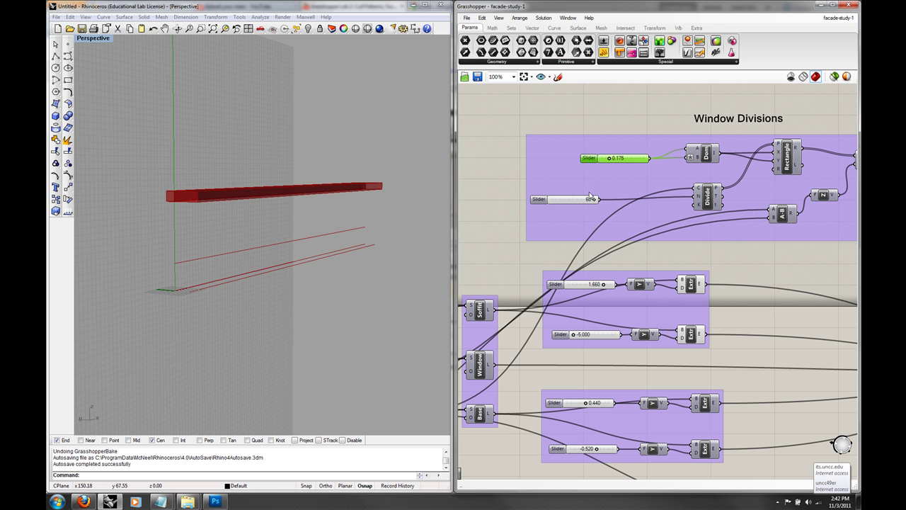
pyautogui.keyDown('shift'); pyautogui.click(586, 200); pyautogui.keyUp('shift')
pyautogui.click(584, 149)
pyautogui.click(580, 105)
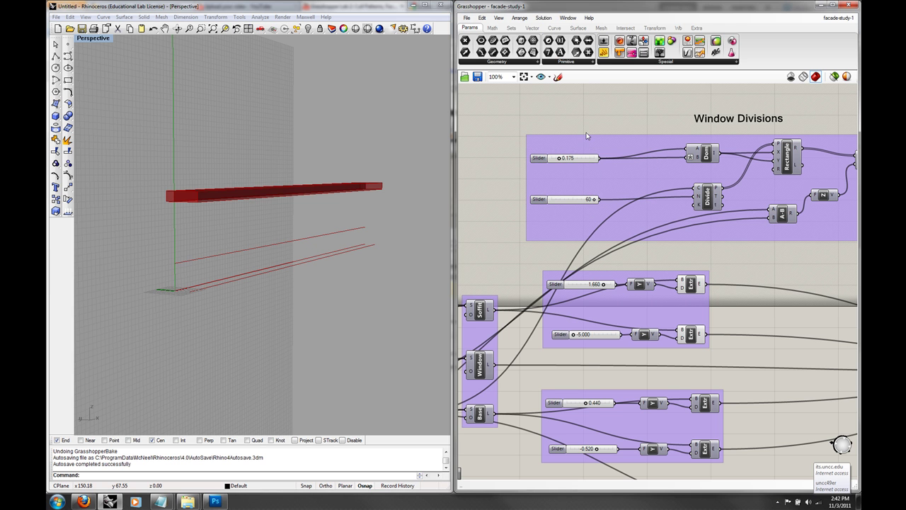
# - Rename the slider feeding the Domain component in the Window Divisions group as "Mullion Dimensions"
pyautogui.moveTo(586, 133); pyautogui.dragTo(579, 133, button='right')
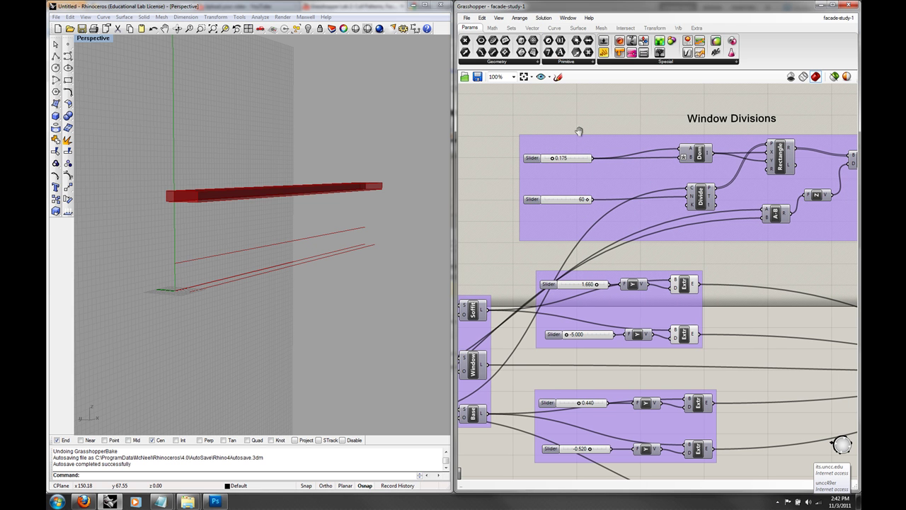
pyautogui.rightClick(529, 160)
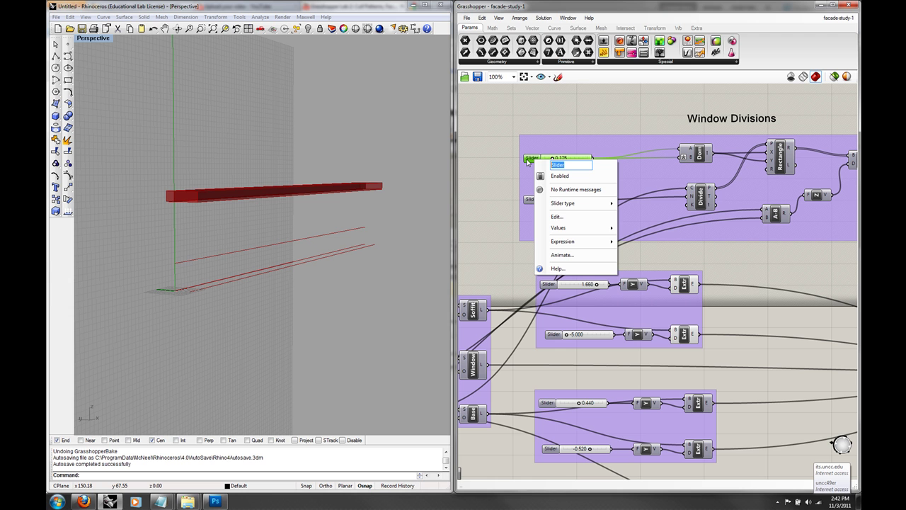
pyautogui.write('D')
pyautogui.write('Mullion Dimen')
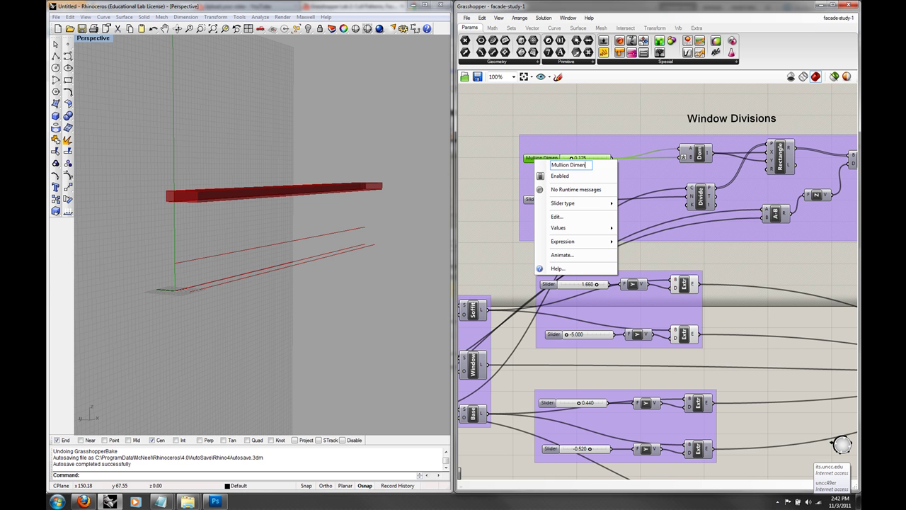
pyautogui.write('sions')
pyautogui.click(555, 118)
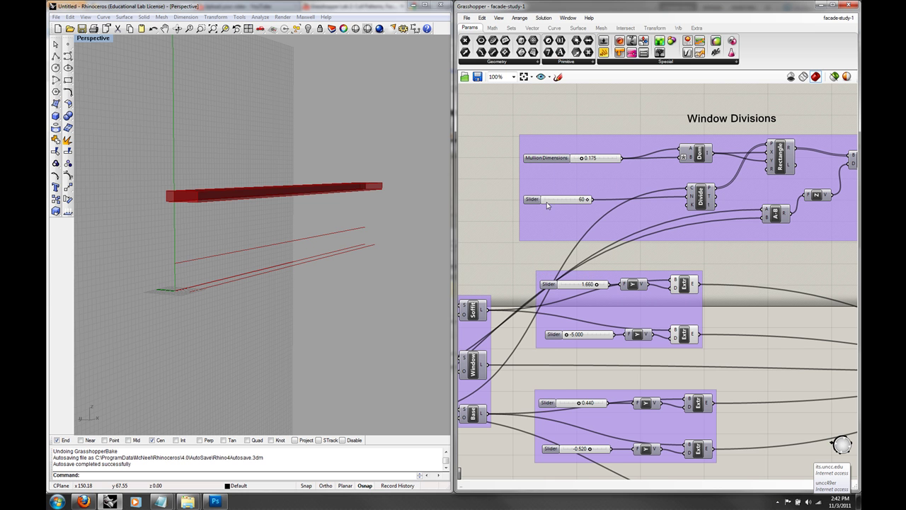
# - Rename the slider feeding the Divide component in the Window Divisions group as "Num of Mullions"
pyautogui.click(537, 203)
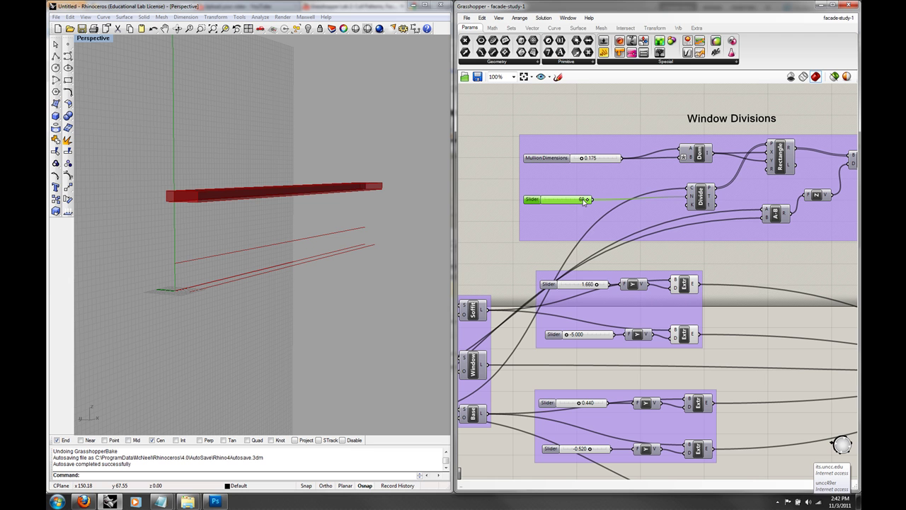
pyautogui.rightClick(536, 200)
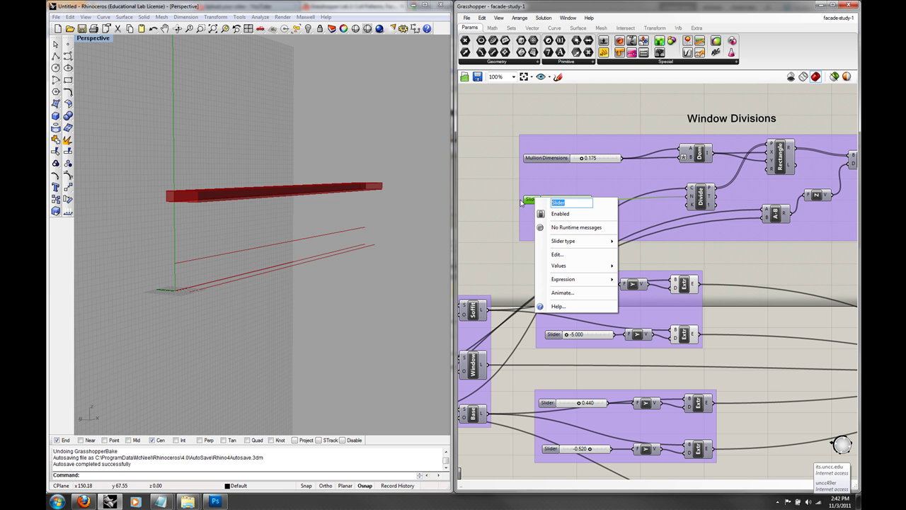
pyautogui.write('Num of Mullions')
pyautogui.click(571, 103)
# - Rename the slider feeding the Cull component as "Cull Frequency" and move it left within the Window Divisions group
pyautogui.moveTo(743, 158); pyautogui.dragTo(590, 149, button='right')
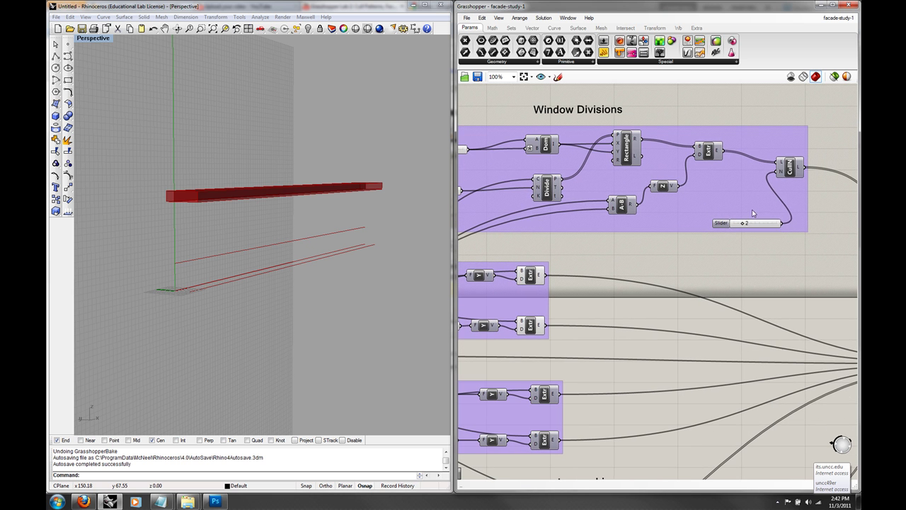
pyautogui.rightClick(722, 227)
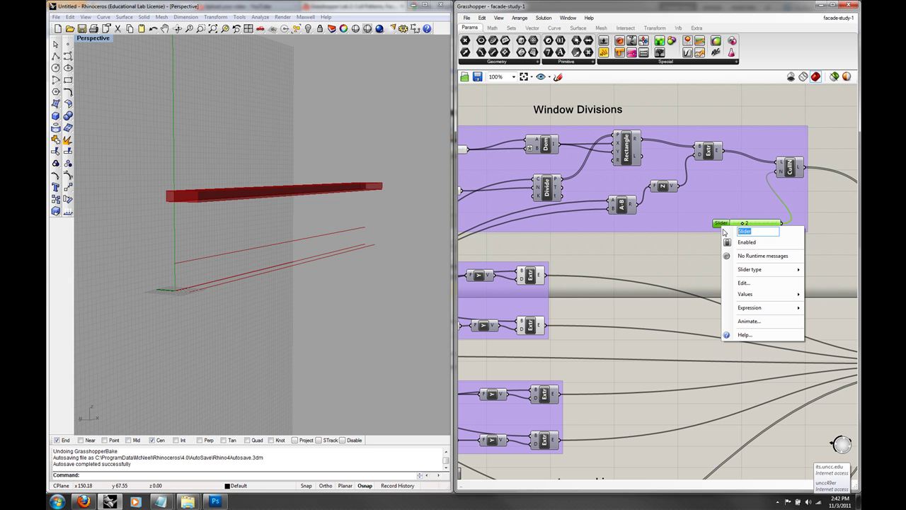
pyautogui.write('Cull Frequency')
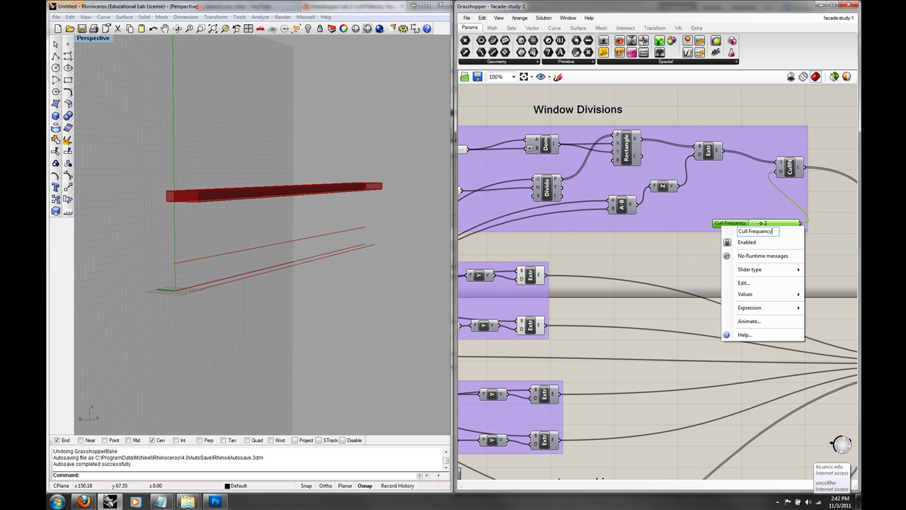
pyautogui.click(826, 238)
pyautogui.moveTo(787, 224); pyautogui.dragTo(720, 224)
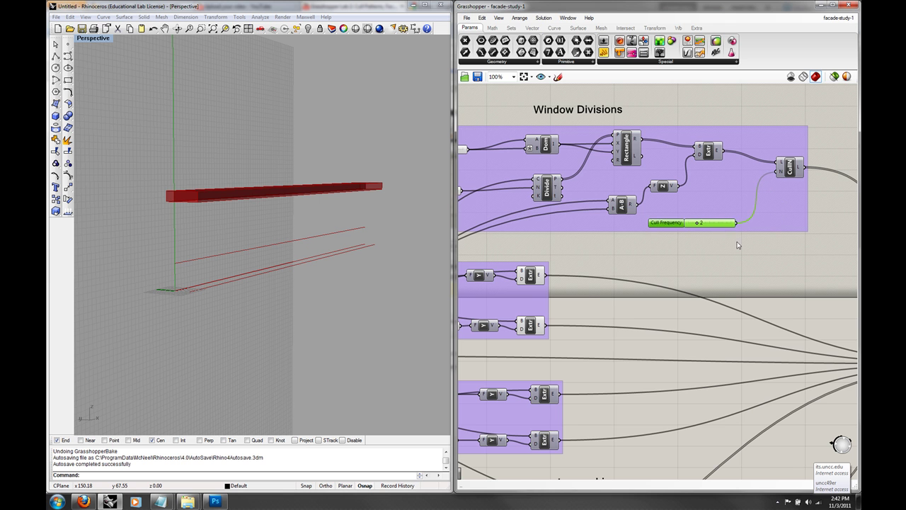
pyautogui.scroll(-4, 737, 245)
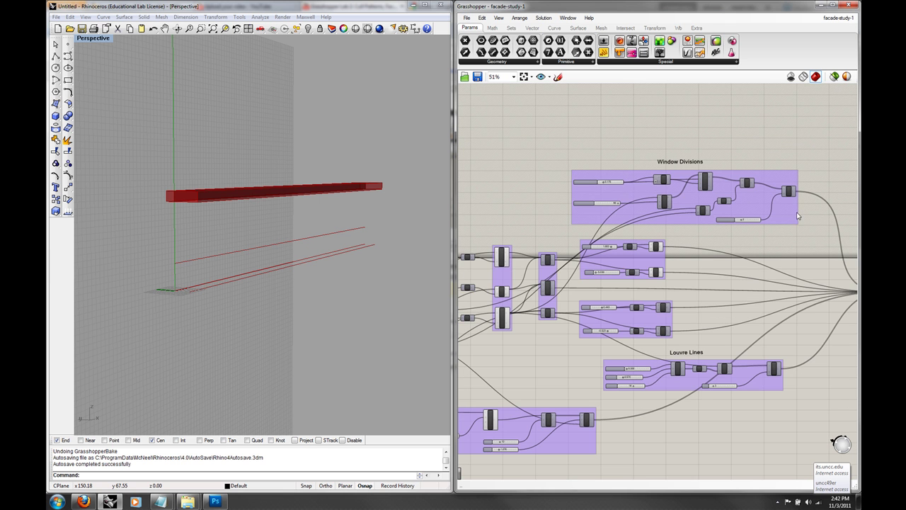
# - Recolour the Window Divisions group light green with a hue of 125°
pyautogui.rightClick(786, 211)
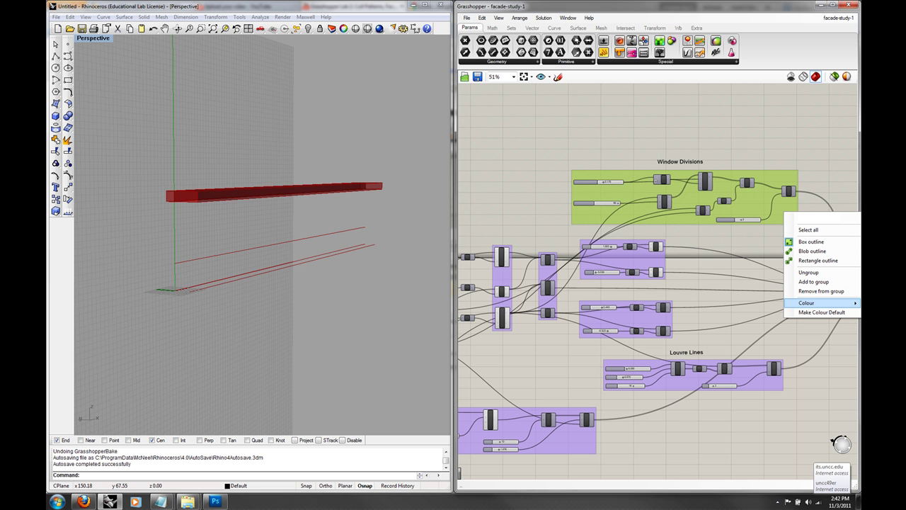
pyautogui.moveTo(612, 12); pyautogui.dragTo(305, 13)
pyautogui.rightClick(435, 200)
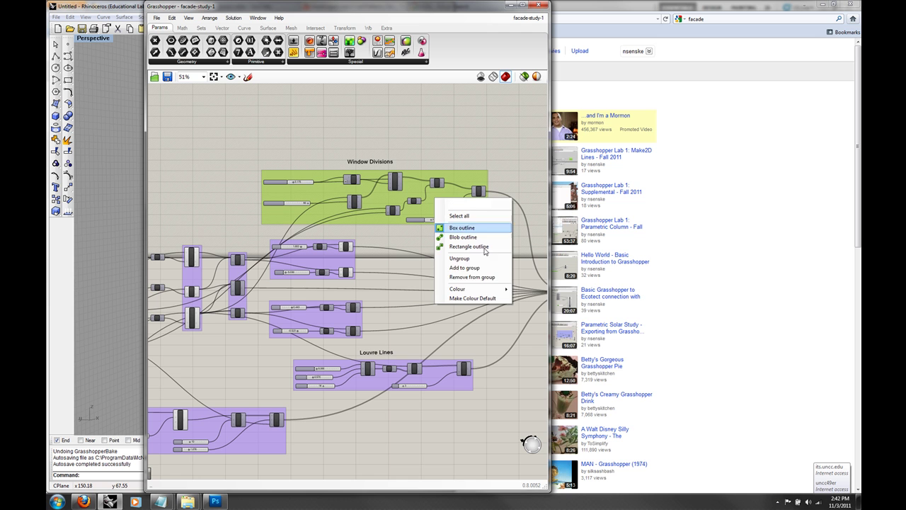
pyautogui.moveTo(486, 290)
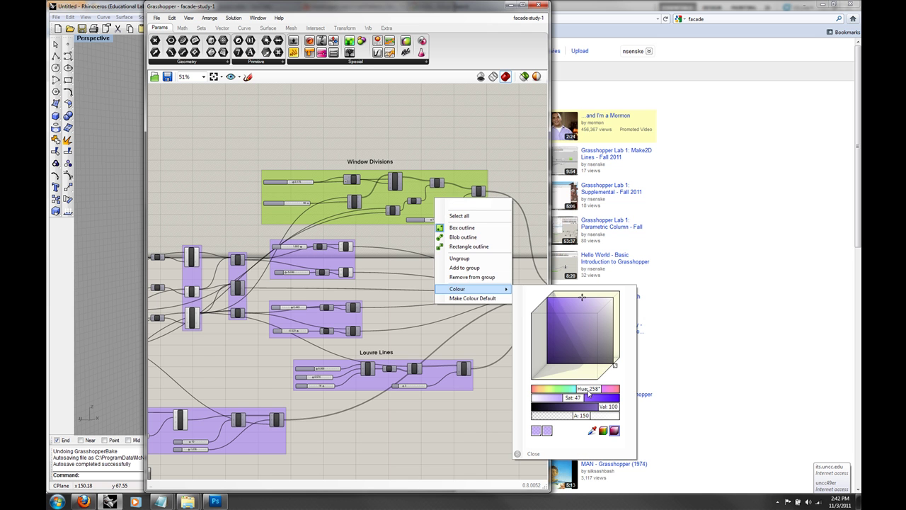
pyautogui.moveTo(588, 393); pyautogui.dragTo(565, 391)
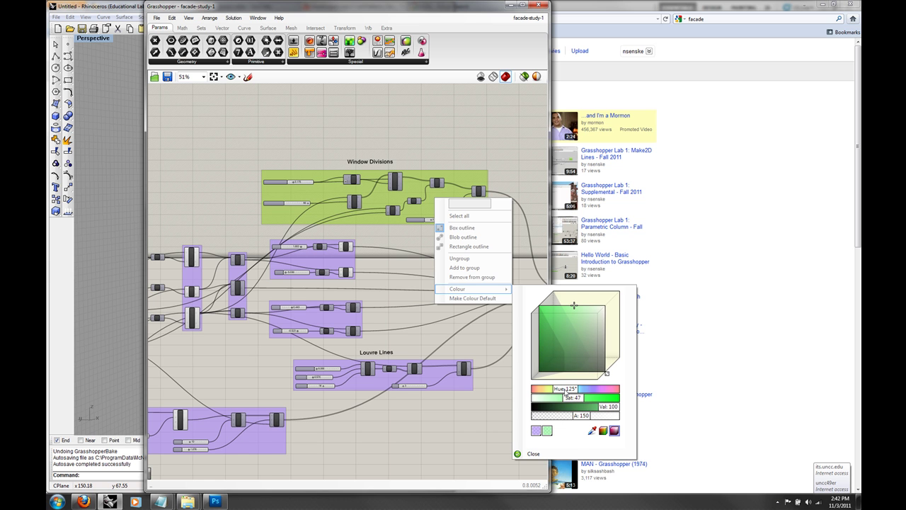
pyautogui.click(494, 331)
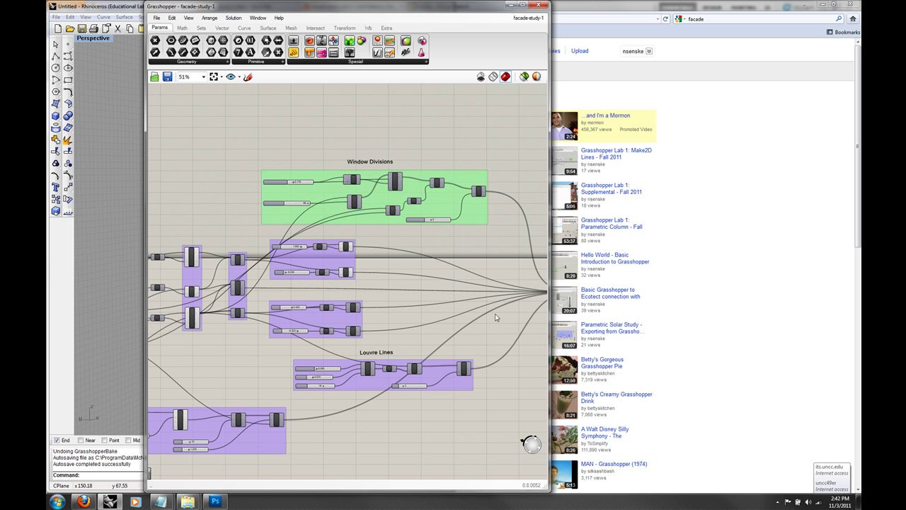
# - Try the blob outline on the Window Divisions group and return it to the box outline
pyautogui.click(479, 212)
pyautogui.rightClick(470, 218)
pyautogui.click(490, 228)
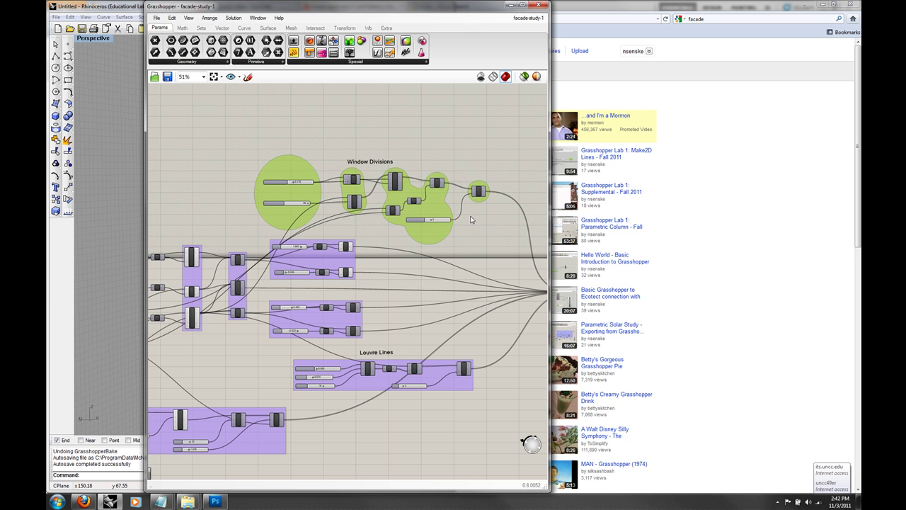
pyautogui.rightClick(444, 230)
pyautogui.click(442, 231)
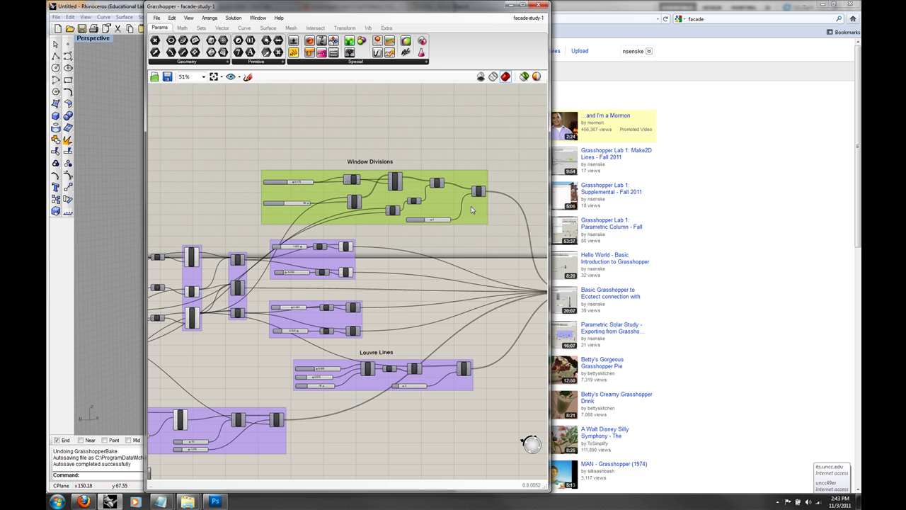
# - Name the green group "Window Divisions" and zoom in to inspect its built-in name tag
pyautogui.rightClick(471, 206)
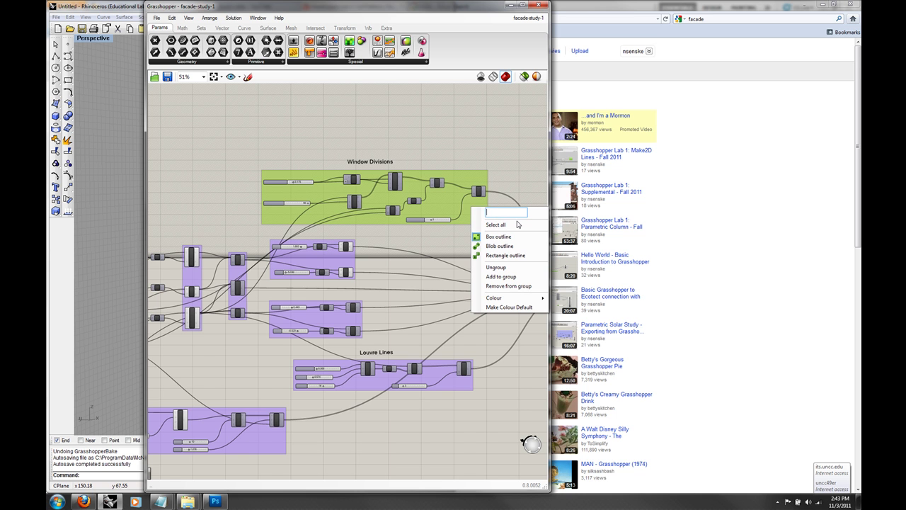
pyautogui.write('Window Divisions')
pyautogui.click(541, 178)
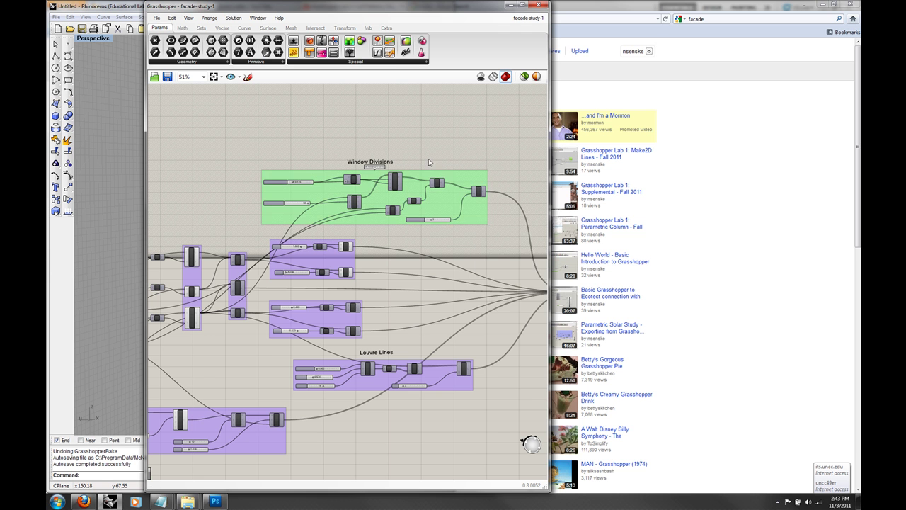
pyautogui.scroll(4, 396, 167)
pyautogui.moveTo(388, 174); pyautogui.dragTo(457, 159, button='right')
pyautogui.scroll(-2, 456, 157)
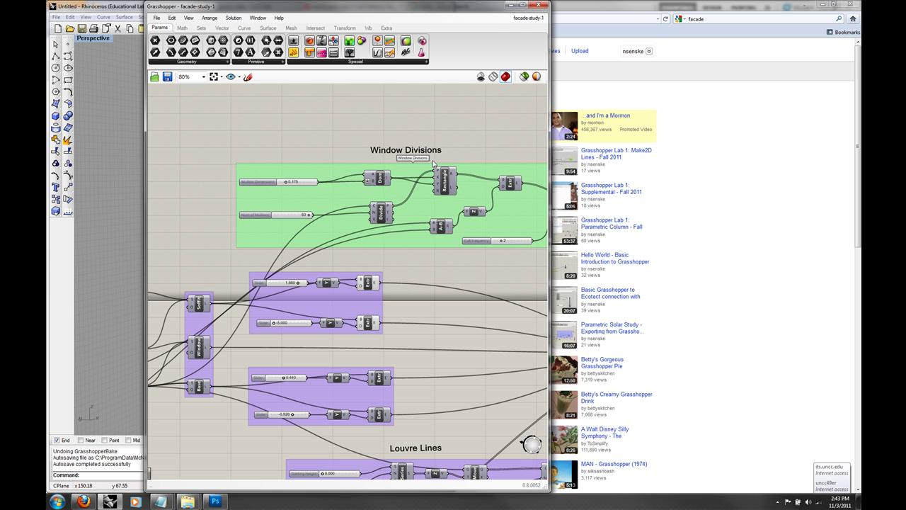
pyautogui.scroll(2, 423, 159)
pyautogui.moveTo(523, 172); pyautogui.dragTo(443, 184, button='right')
# - Clear the built-in name of the green group, keeping only the Scribble label above it
pyautogui.click(444, 187)
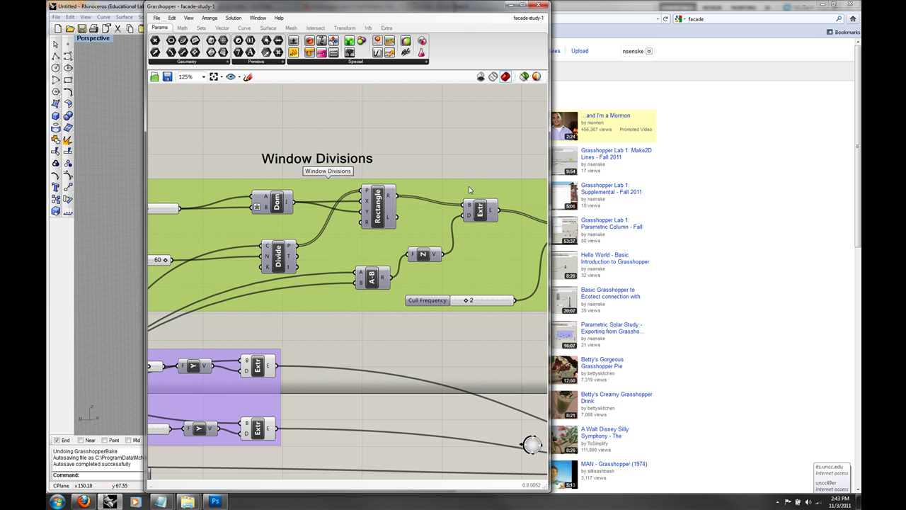
pyautogui.rightClick(469, 186)
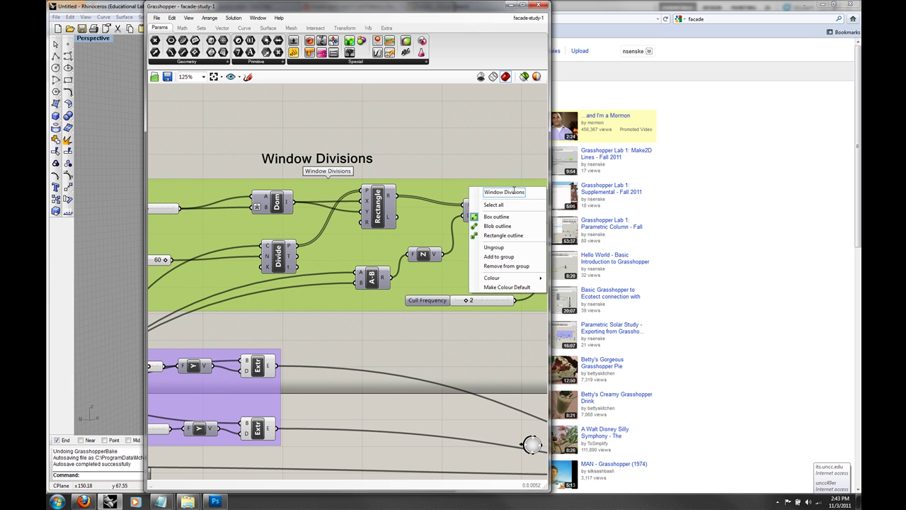
pyautogui.press('BackSpace')
pyautogui.click(454, 150)
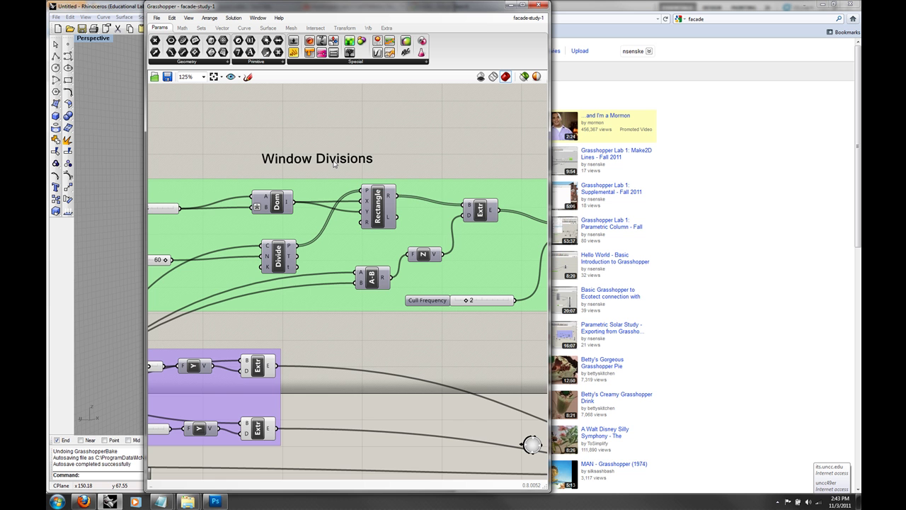
# - Rename the upper Extrude component in the group fed by the Soffit component as "Soffit Interior"
pyautogui.scroll(-2, 344, 198)
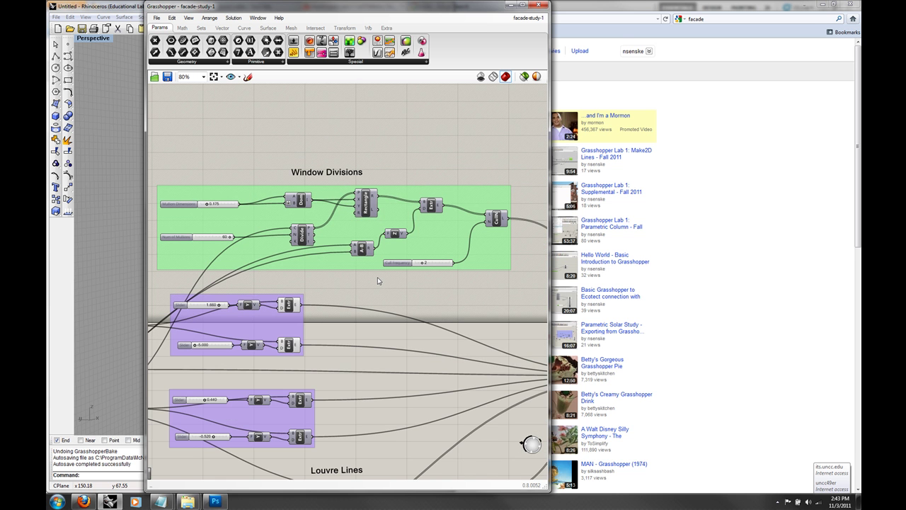
pyautogui.scroll(-3, 377, 277)
pyautogui.moveTo(437, 294); pyautogui.dragTo(501, 234, button='right')
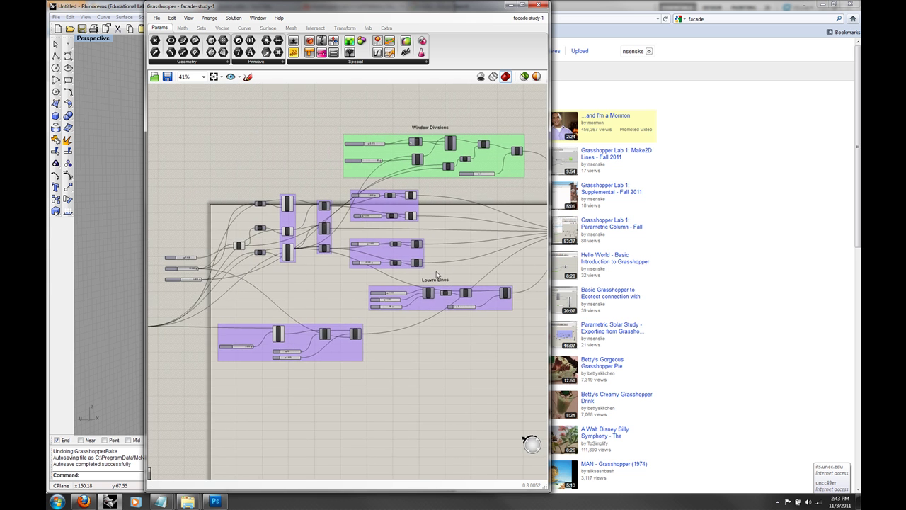
pyautogui.moveTo(437, 274); pyautogui.dragTo(499, 271, button='right')
pyautogui.scroll(5, 461, 237)
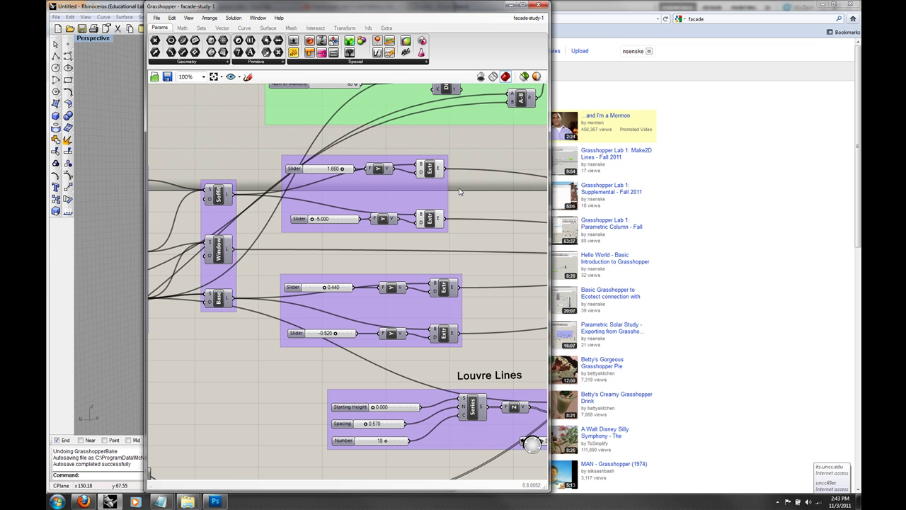
pyautogui.moveTo(419, 182); pyautogui.dragTo(361, 248, button='right')
pyautogui.click(370, 237)
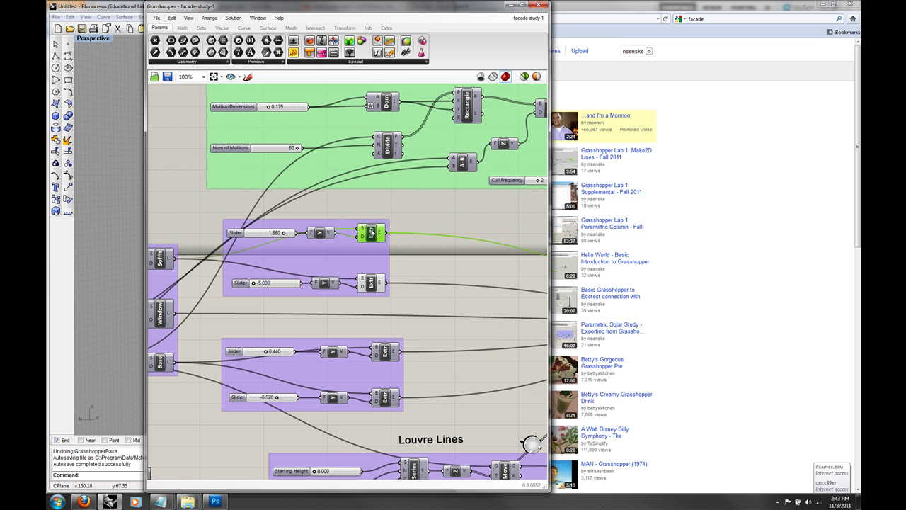
pyautogui.rightClick(376, 235)
pyautogui.write('S')
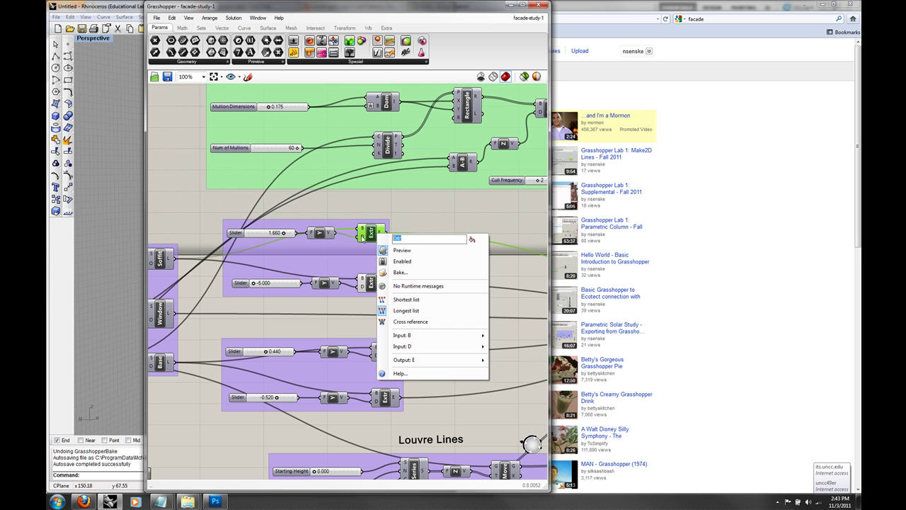
pyautogui.write('offit Inteio')
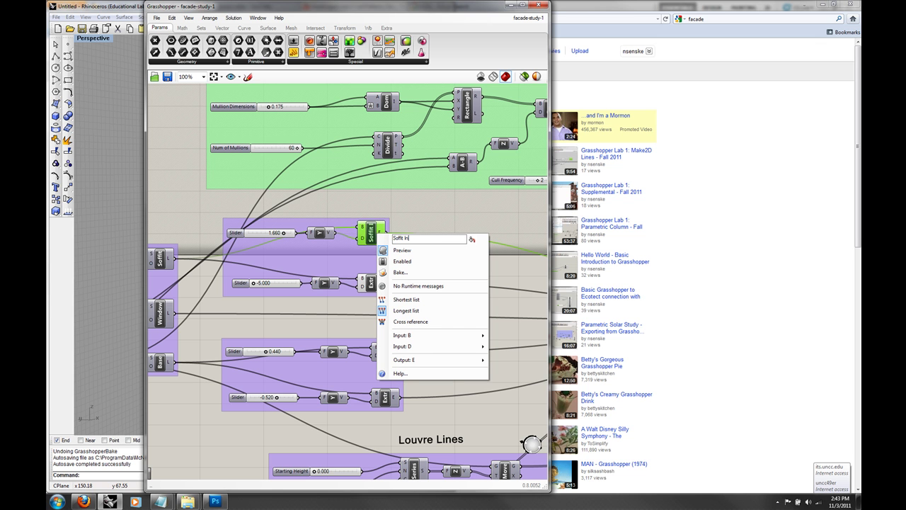
pyautogui.press('BackSpace')
pyautogui.press('BackSpace')
pyautogui.write('rior')
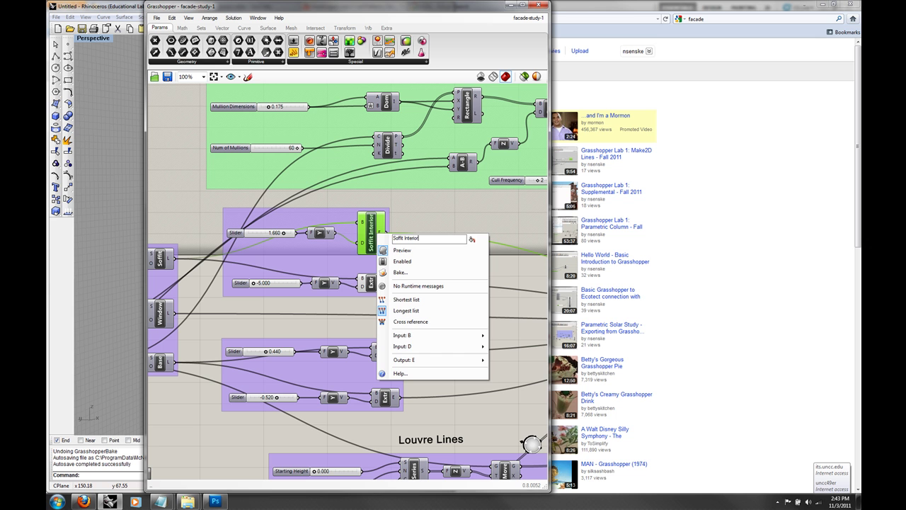
pyautogui.press('Return')
# - Rename the Extrude component below Soffit Interior as "Soffit Exterior"
pyautogui.click(369, 283)
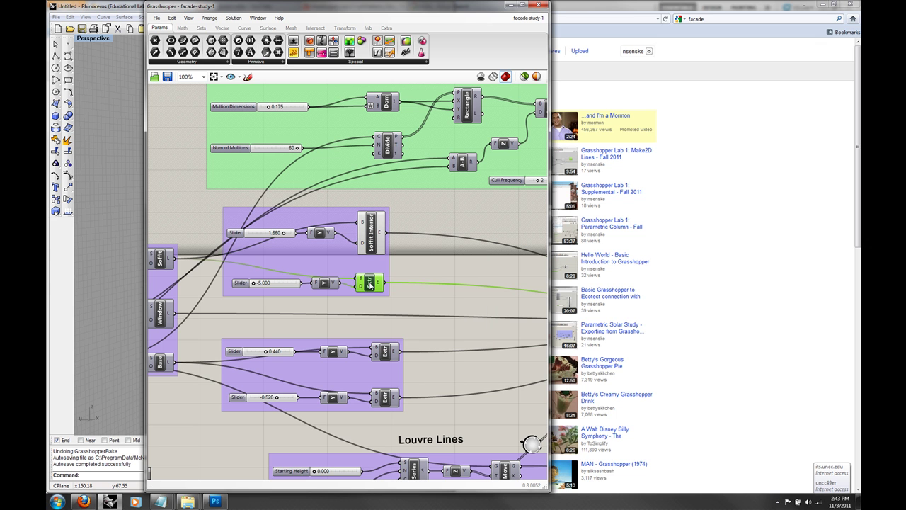
pyautogui.rightClick(371, 285)
pyautogui.write('S')
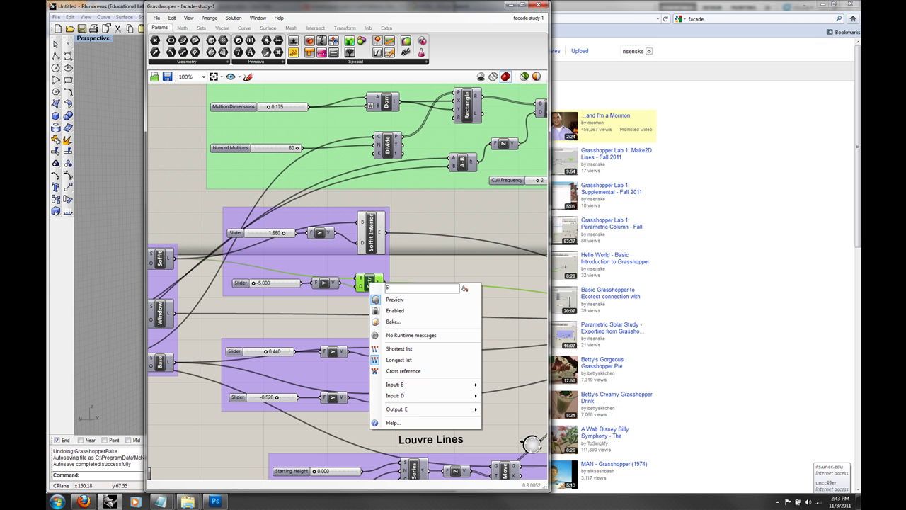
pyautogui.write('offit Ex')
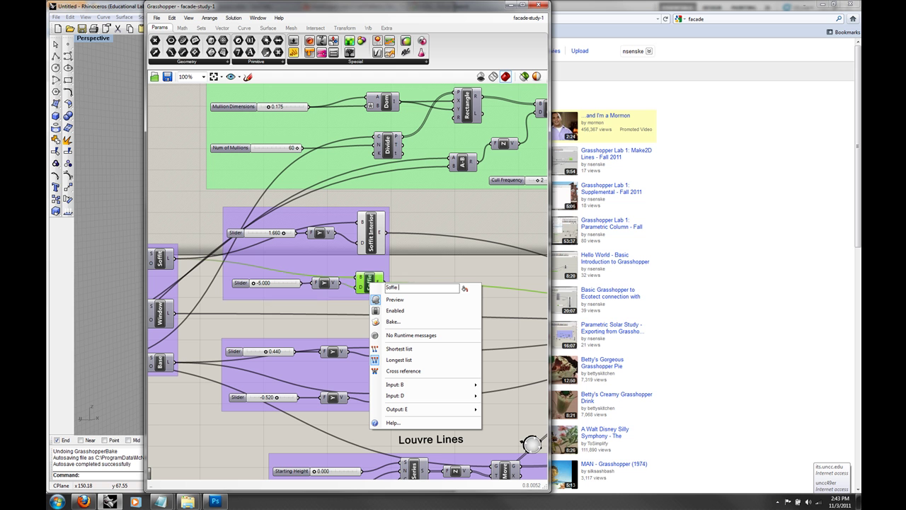
pyautogui.write('terior')
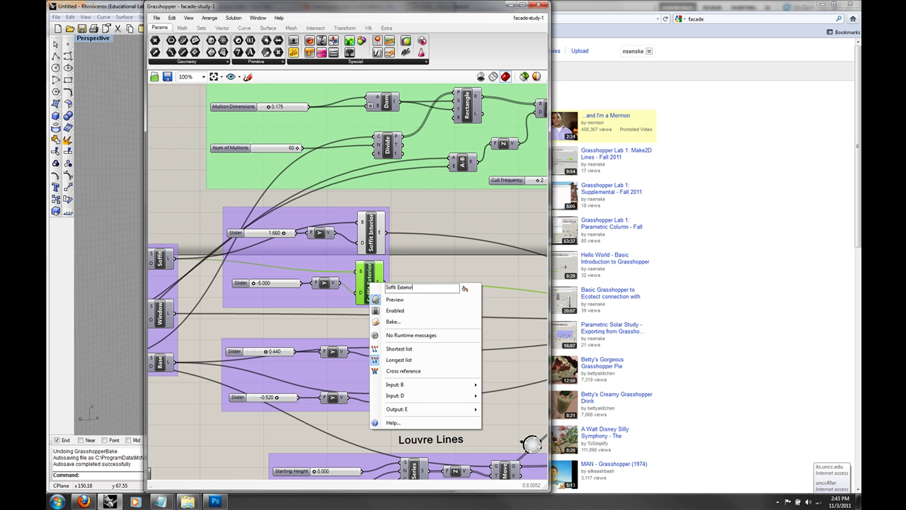
pyautogui.click(427, 268)
pyautogui.scroll(-1, 424, 291)
pyautogui.click(383, 256)
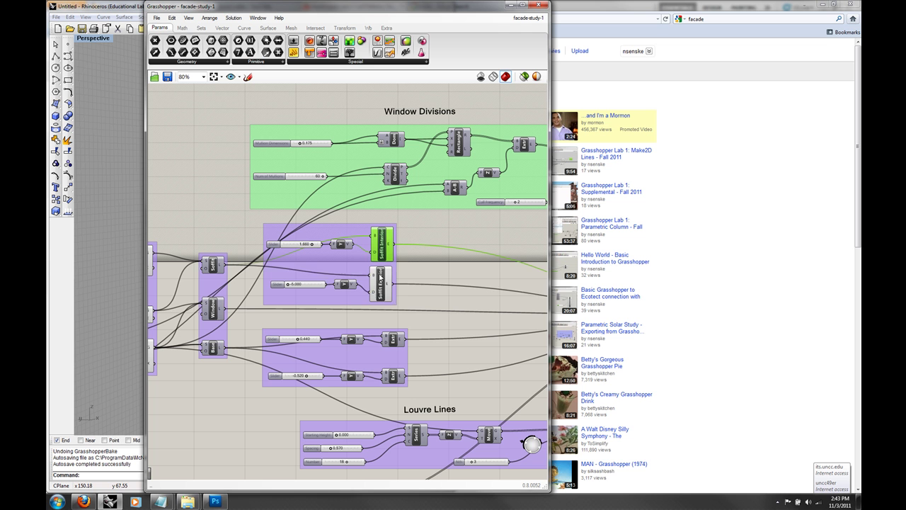
pyautogui.keyDown('shift'); pyautogui.click(380, 275); pyautogui.keyUp('shift')
pyautogui.click(435, 254)
# - Rename the slider that drives the Soffit Interior extrusion as "Interior Dimension"
pyautogui.moveTo(440, 285); pyautogui.dragTo(460, 247, button='right')
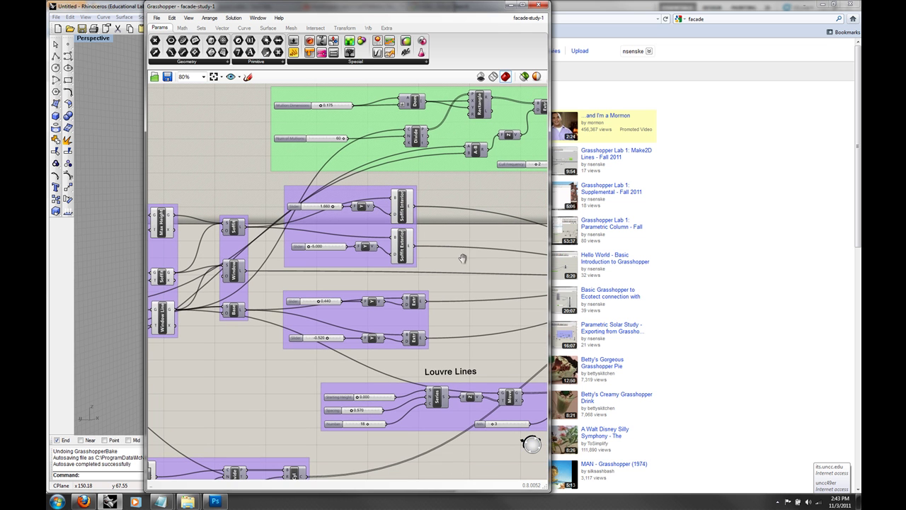
pyautogui.scroll(1, 301, 211)
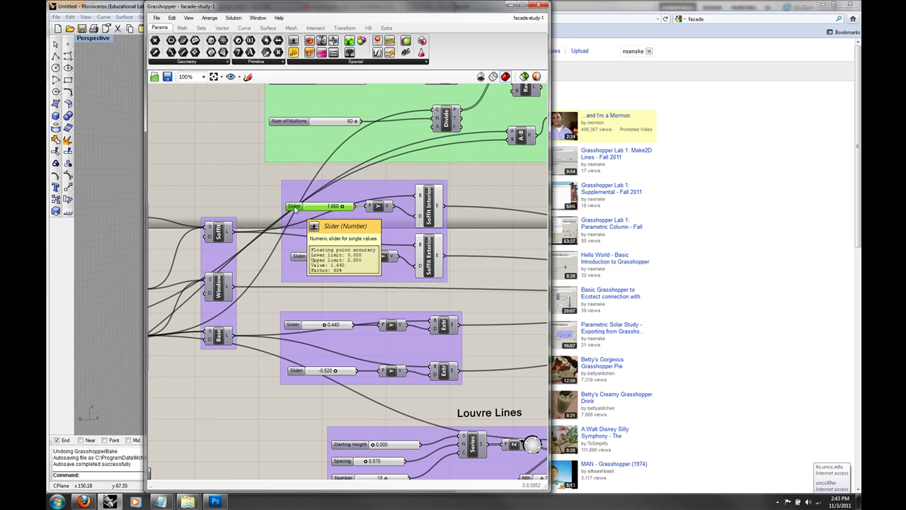
pyautogui.doubleClick(306, 211)
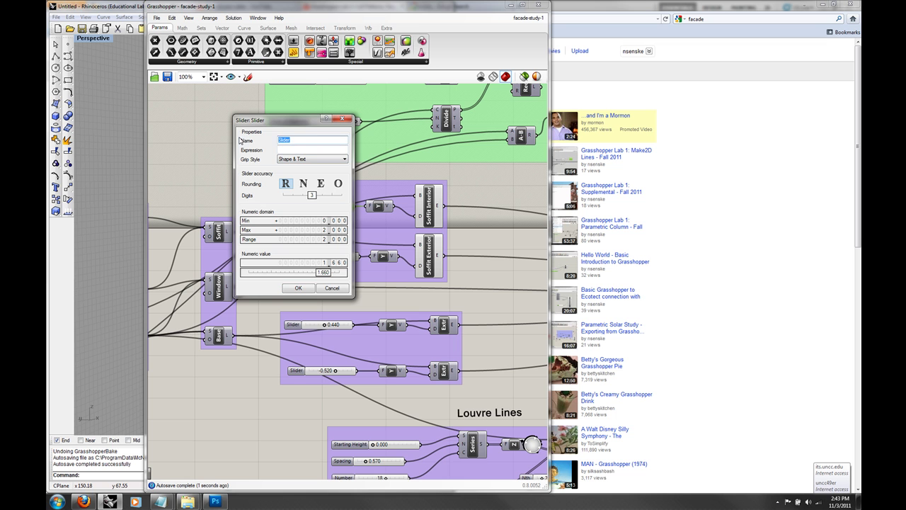
pyautogui.write('Interior Dimension')
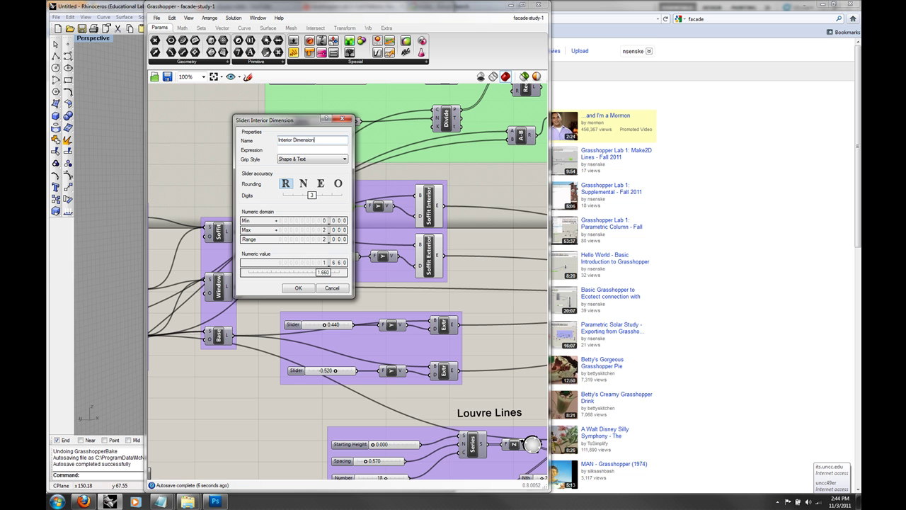
pyautogui.click(291, 288)
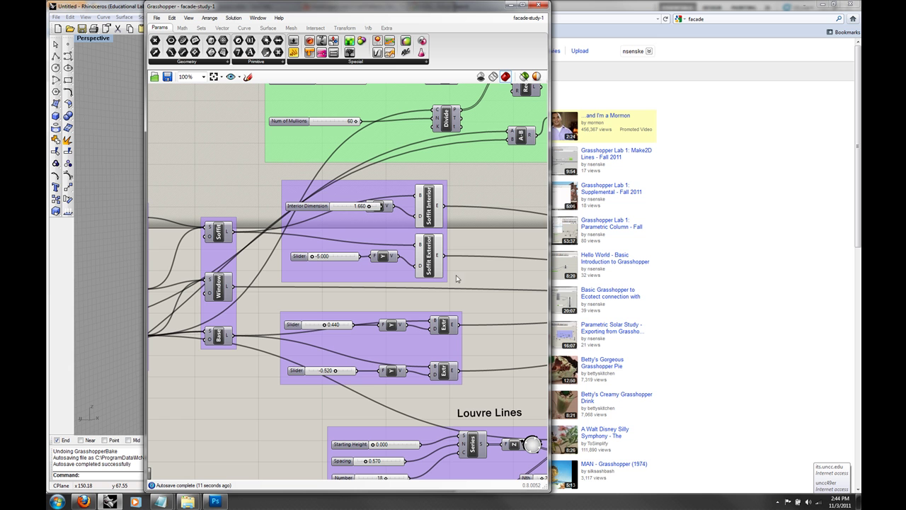
# - Move both Y vector components and the Soffit Interior and Soffit Exterior components right, clear of the Interior Dimension slider
pyautogui.click(426, 257)
pyautogui.keyDown('shift'); pyautogui.click(380, 252); pyautogui.keyUp('shift')
pyautogui.keyDown('shift'); pyautogui.click(386, 207); pyautogui.keyUp('shift')
pyautogui.keyDown('shift'); pyautogui.click(429, 220); pyautogui.keyUp('shift')
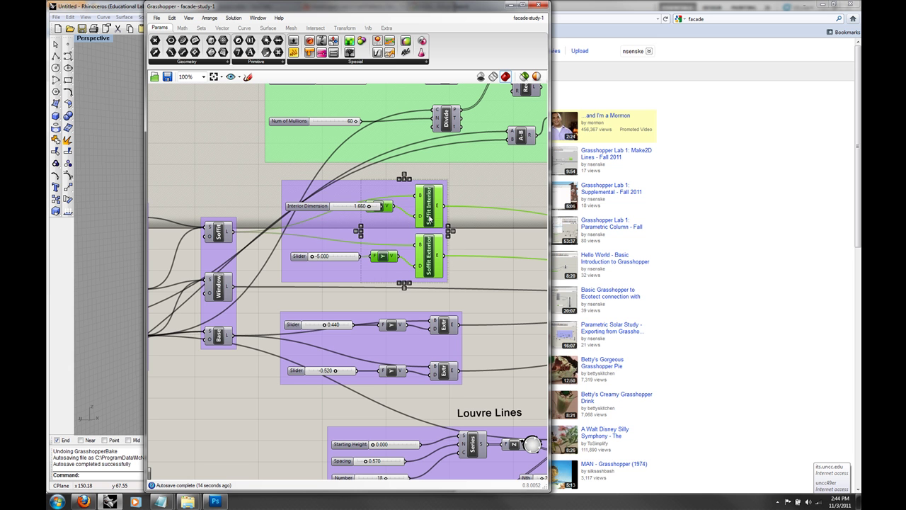
pyautogui.moveTo(441, 214); pyautogui.dragTo(475, 215)
pyautogui.click(229, 190)
# - Add a text panel to the canvas and place it just below the Final Geometry label
pyautogui.scroll(-1, 258, 190)
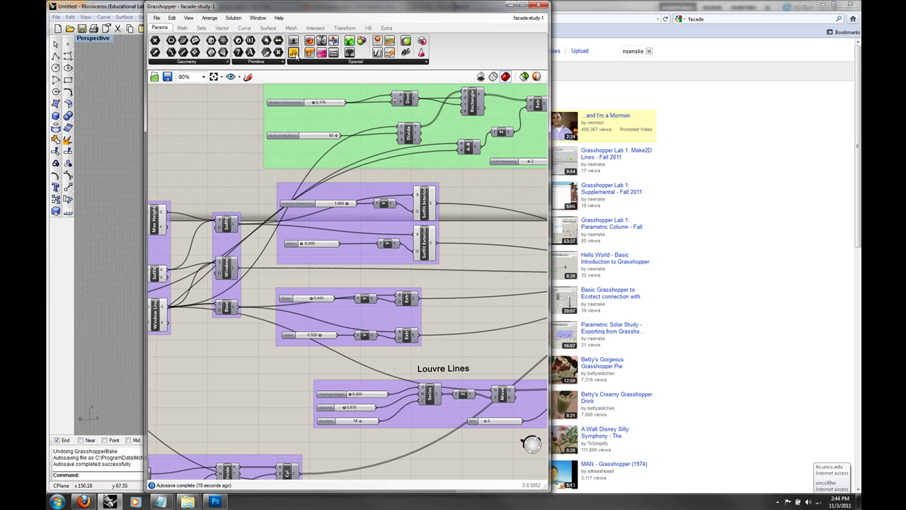
pyautogui.moveTo(295, 56); pyautogui.dragTo(483, 245)
pyautogui.moveTo(500, 255); pyautogui.dragTo(259, 258, button='right')
pyautogui.moveTo(259, 255); pyautogui.dragTo(464, 308)
pyautogui.scroll(1, 464, 307)
# - Write "Bake this component before adding materials and rendering in Rhino." in the note panel below the Final Geometry label
pyautogui.doubleClick(434, 316)
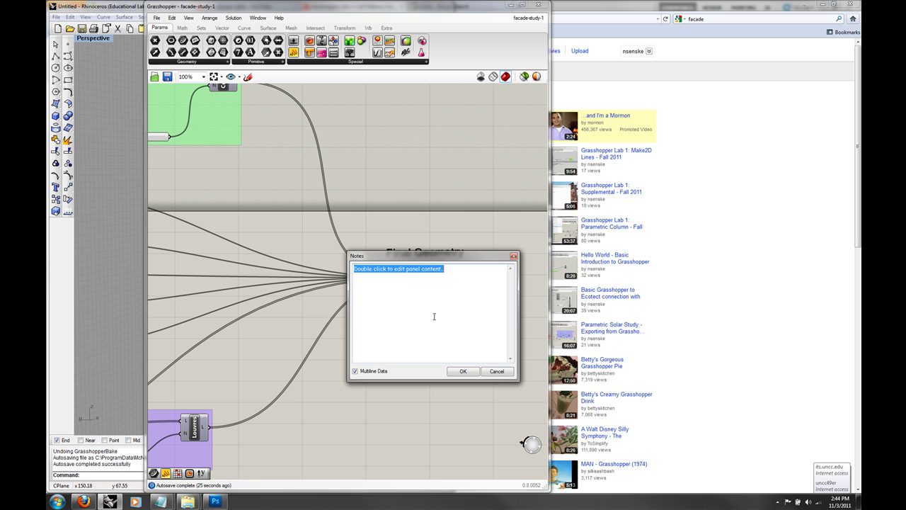
pyautogui.write('Bake this ')
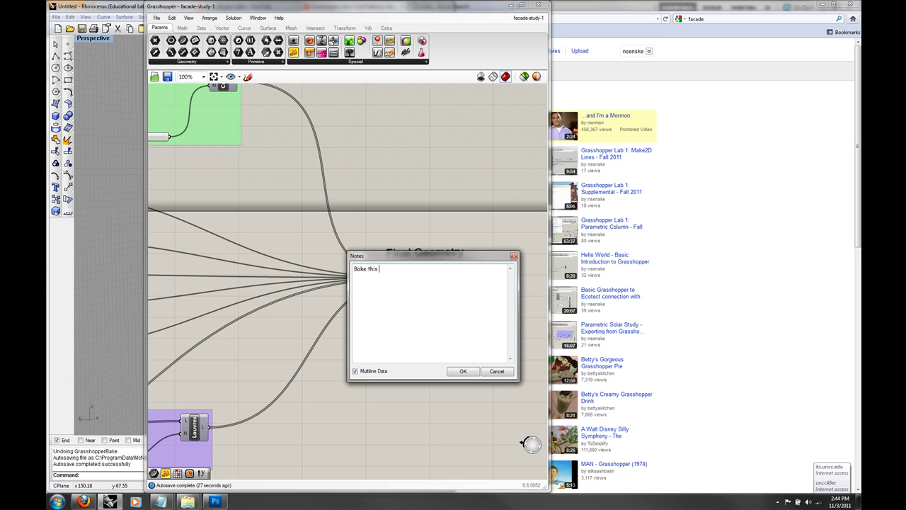
pyautogui.write('component before adding materials a')
pyautogui.write('nd ren')
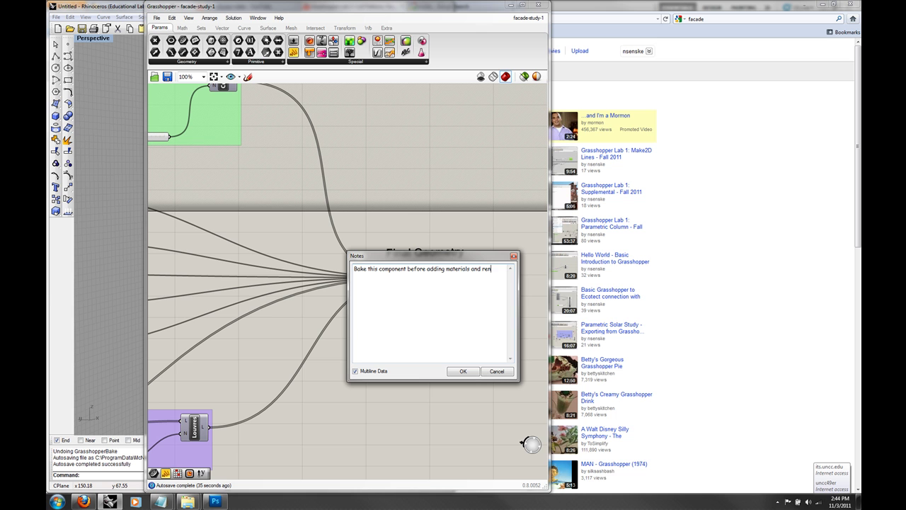
pyautogui.write('dering in Rhino.')
pyautogui.click(460, 372)
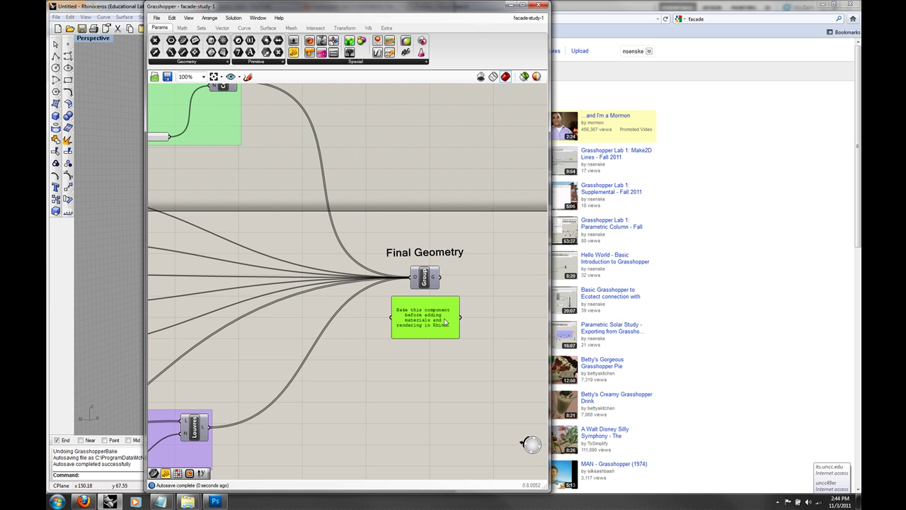
pyautogui.click(480, 306)
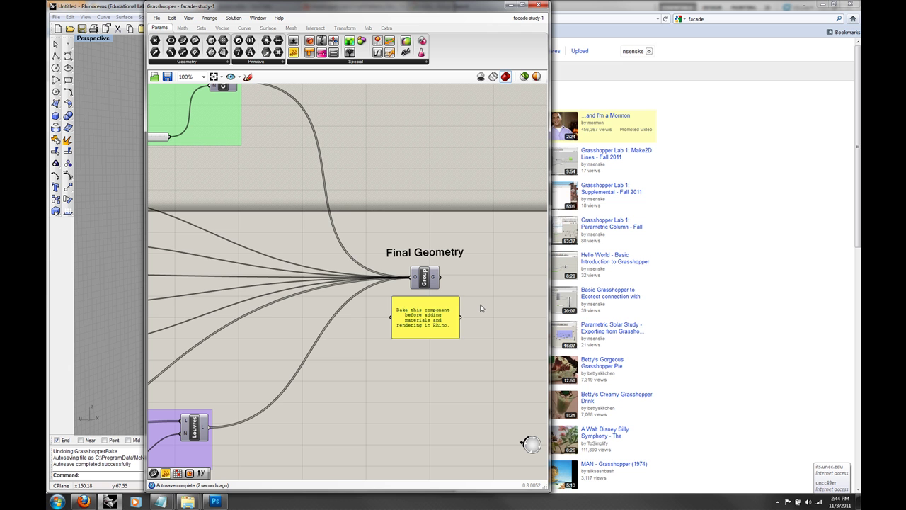
# - Copy the Final Geometry note panel and paste the copy in place for use near the A-B subtraction component
pyautogui.click(445, 315)
pyautogui.rightClick(443, 315)
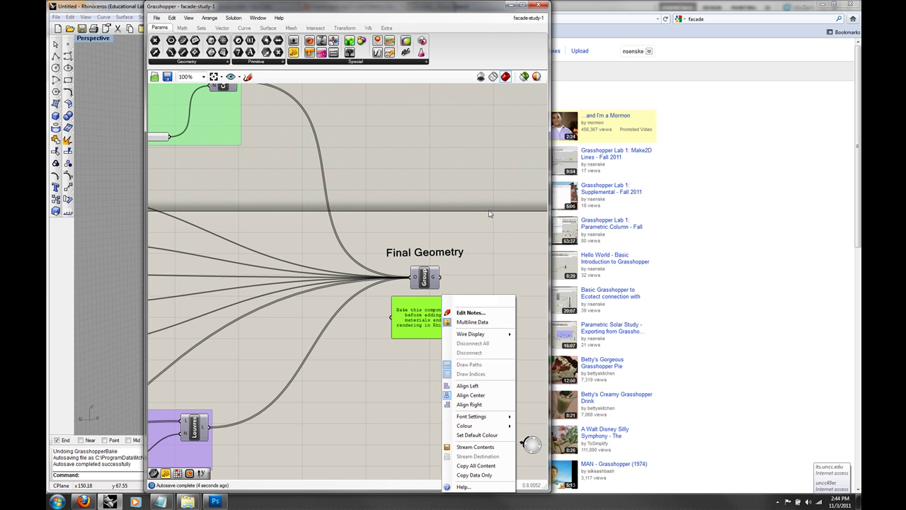
pyautogui.click(489, 211)
pyautogui.click(444, 300)
pyautogui.click(172, 17)
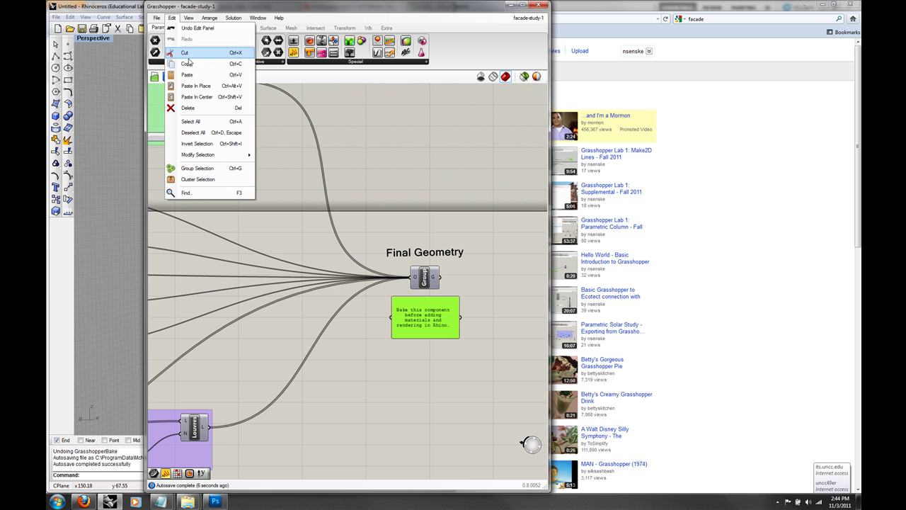
pyautogui.click(185, 64)
pyautogui.click(301, 260)
pyautogui.moveTo(302, 259); pyautogui.dragTo(425, 226, button='right')
pyautogui.scroll(-3, 373, 247)
pyautogui.scroll(5, 237, 258)
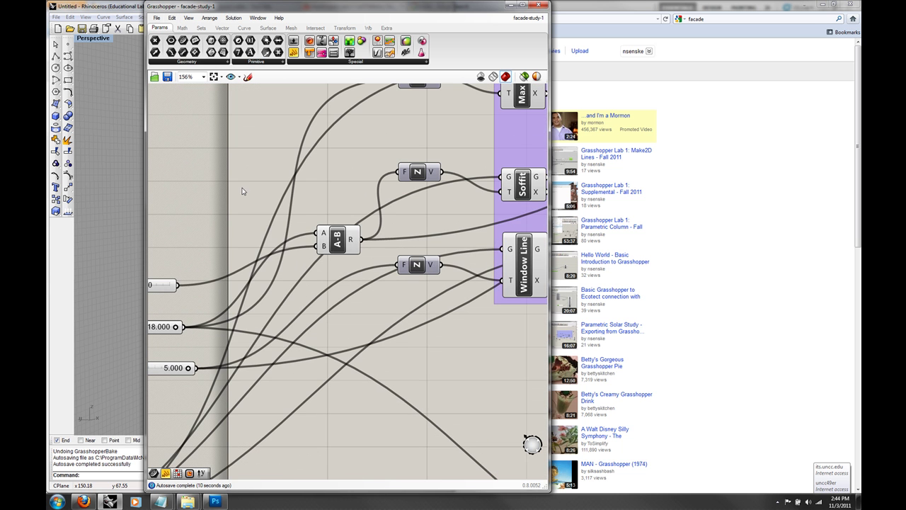
pyautogui.rightClick(244, 190)
pyautogui.click(172, 18)
pyautogui.click(172, 17)
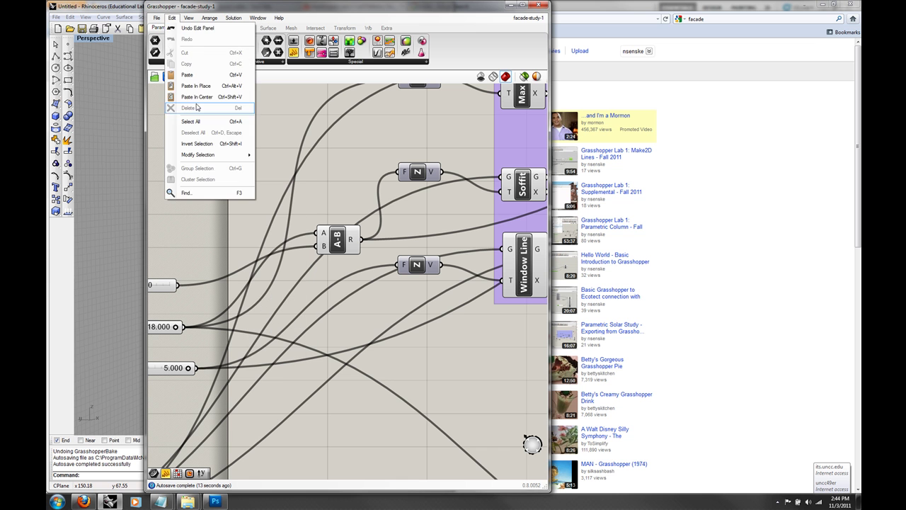
pyautogui.click(196, 86)
pyautogui.scroll(-6, 267, 170)
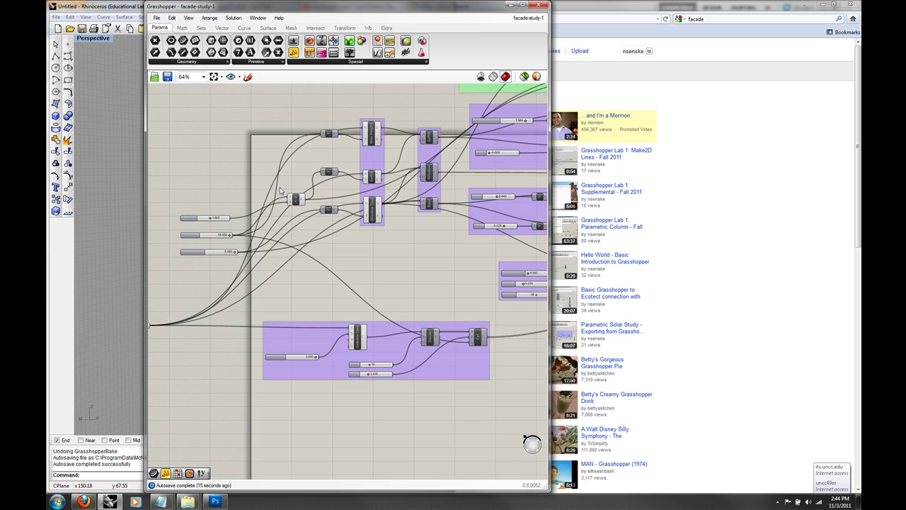
# - Move the pasted note panel to the area just above the A-B subtraction component
pyautogui.moveTo(504, 225); pyautogui.dragTo(463, 227, button='right')
pyautogui.scroll(-1, 462, 226)
pyautogui.moveTo(500, 224); pyautogui.dragTo(314, 205)
pyautogui.scroll(7, 314, 207)
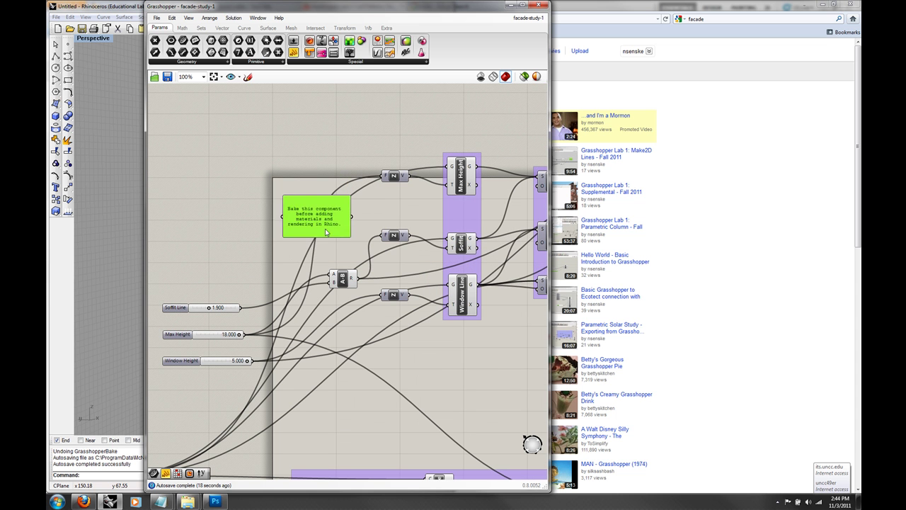
pyautogui.moveTo(339, 247); pyautogui.dragTo(335, 252)
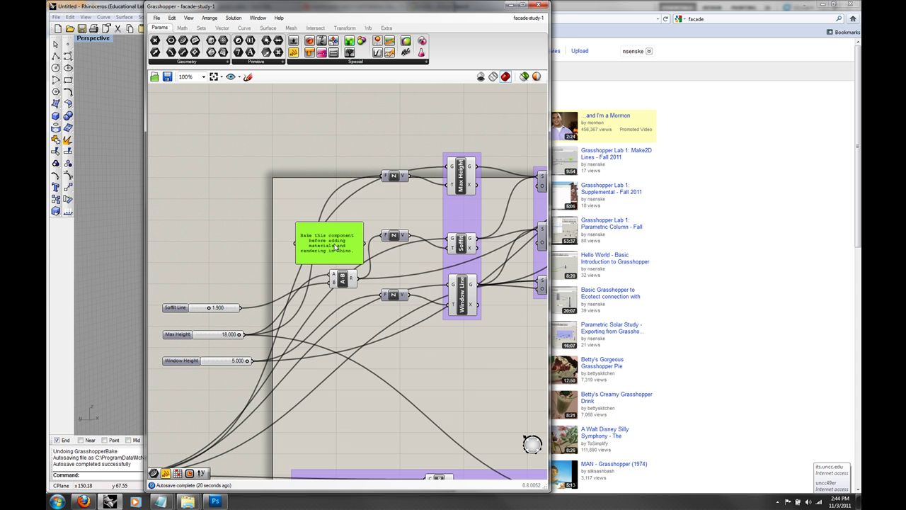
# - Replace the copied note's text with "Subtract the Soffit dimension from Max Height"
pyautogui.doubleClick(335, 246)
pyautogui.write('Subtract the Soffit di')
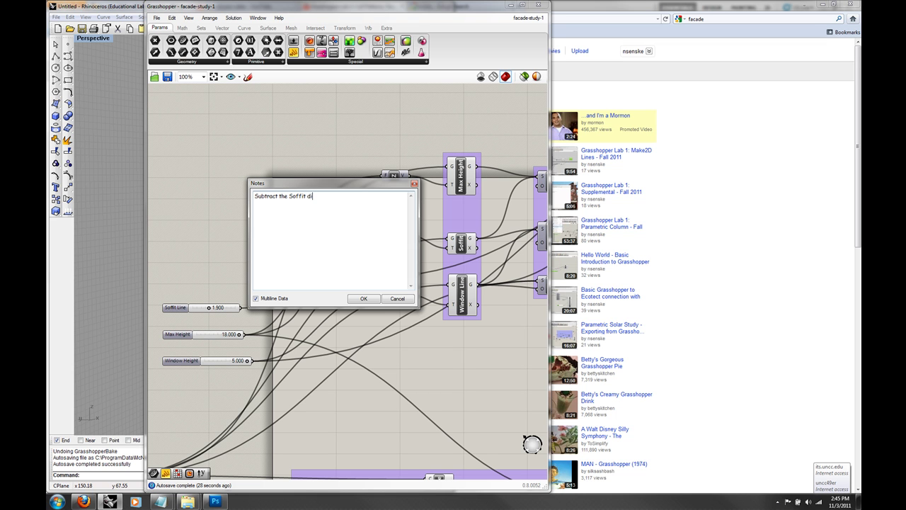
pyautogui.press('BackSpace')
pyautogui.press('BackSpace')
pyautogui.write('soinfrom')
pyautogui.click(364, 298)
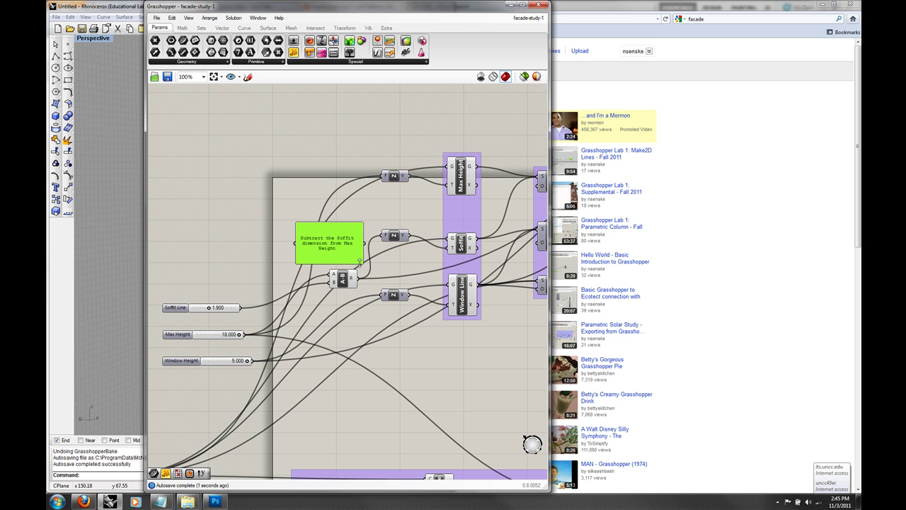
# - Shrink the subtraction note panel to fit its text and seat it directly on top of the A-B component
pyautogui.moveTo(360, 262)
pyautogui.mouseDown()
pyautogui.moveTo(354, 243)
pyautogui.moveTo(339, 250)
pyautogui.moveTo(348, 261)
pyautogui.mouseUp()
pyautogui.click(362, 212)
pyautogui.click(380, 230)
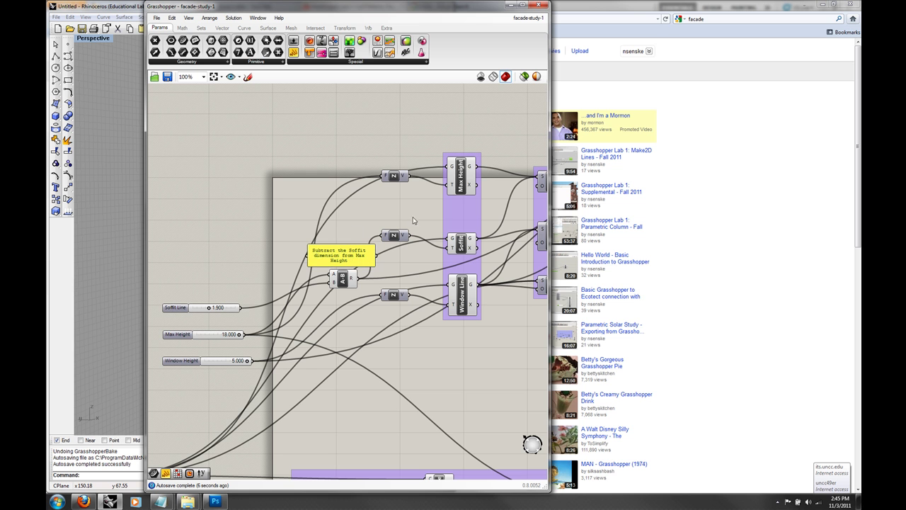
# - Look over the definition from the subtraction note across the soffit, Window Divisions and Louvre Lines groups
pyautogui.moveTo(414, 220); pyautogui.dragTo(309, 224, button='right')
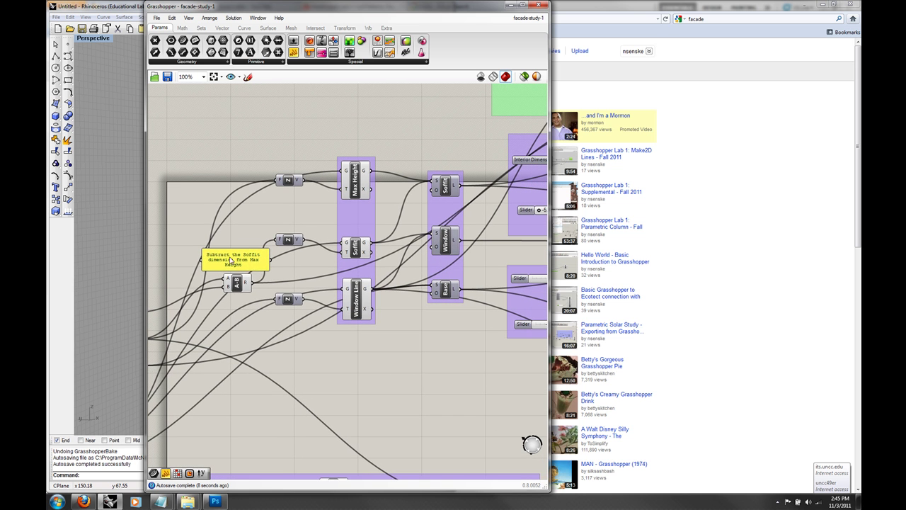
pyautogui.click(231, 259)
pyautogui.scroll(-2, 408, 243)
pyautogui.moveTo(408, 243); pyautogui.dragTo(311, 237, button='right')
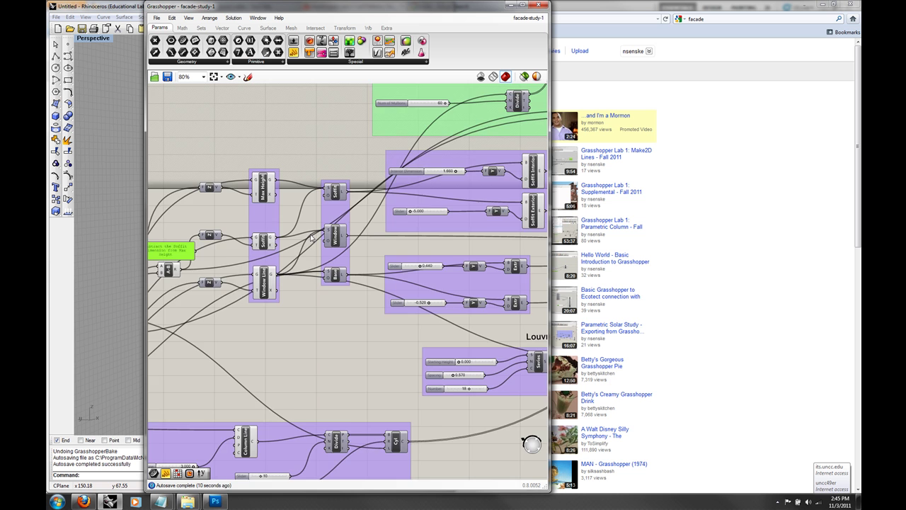
pyautogui.scroll(-1, 310, 235)
pyautogui.moveTo(508, 86); pyautogui.dragTo(370, 169, button='right')
pyautogui.click(364, 164)
pyautogui.moveTo(400, 267); pyautogui.dragTo(444, 257, button='right')
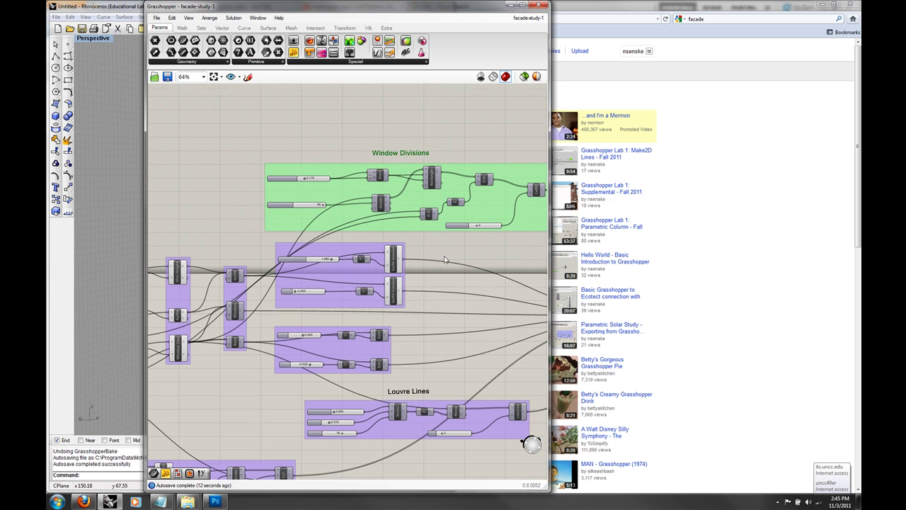
pyautogui.click(228, 236)
pyautogui.moveTo(198, 235); pyautogui.dragTo(456, 138, button='right')
# - Duplicate the subtraction note panel, place the copy on the empty canvas above the Soffit Line slider, and enlarge it
pyautogui.click(359, 226)
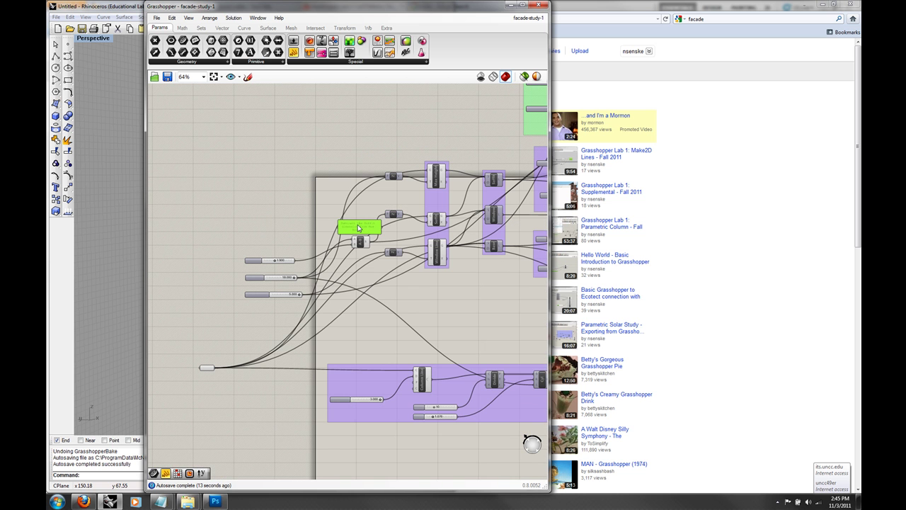
pyautogui.keyDown('alt'); pyautogui.moveTo(361, 228); pyautogui.dragTo(309, 183); pyautogui.keyUp('alt')
pyautogui.click(278, 163)
# - Replace the enlarged panel's text with the heading "Facade Study" and "This is my homework for examining distribution of geometry and distribution logic."
pyautogui.doubleClick(279, 163)
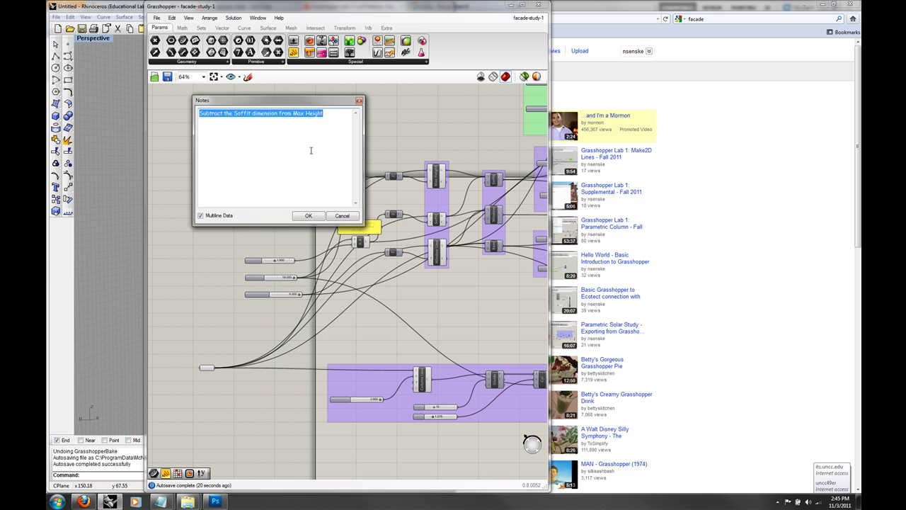
pyautogui.write('Fo')
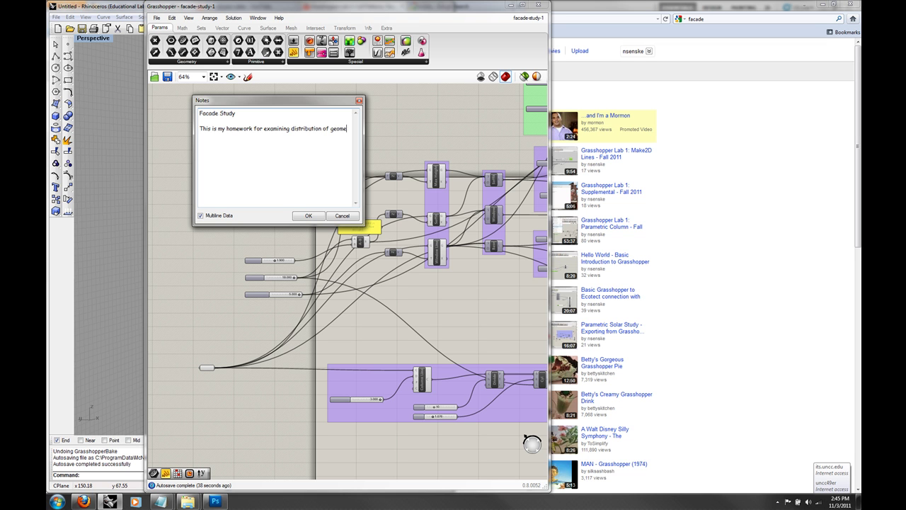
pyautogui.write('er')
pyautogui.click(308, 215)
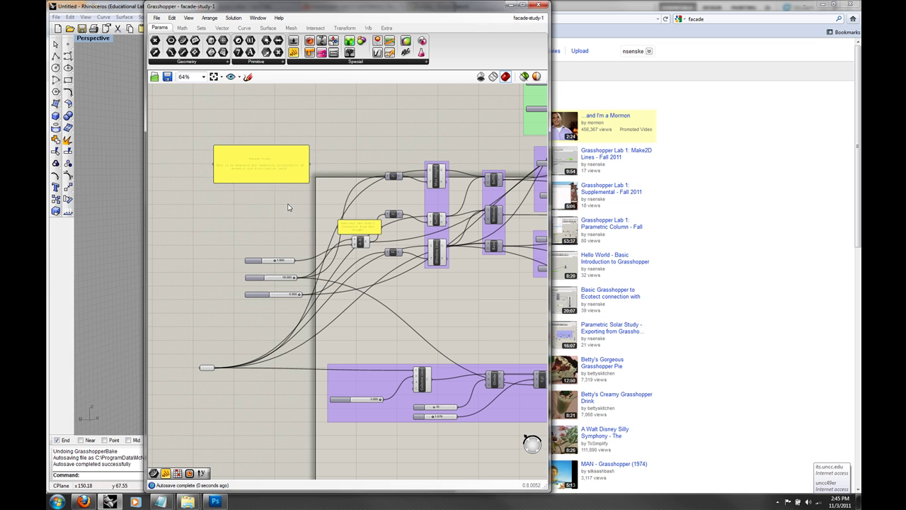
# - Left-align the text in the Facade Study panel and reduce the panel's height to fit it
pyautogui.click(267, 166)
pyautogui.rightClick(267, 166)
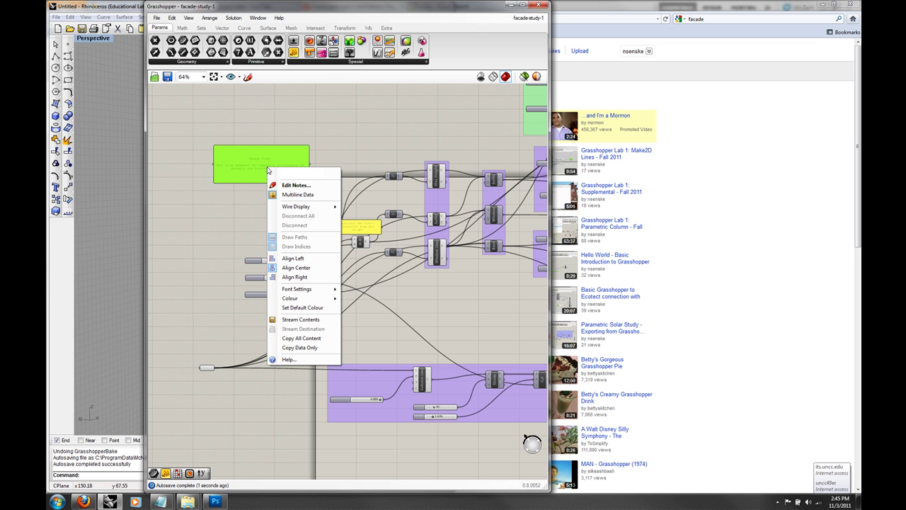
pyautogui.click(308, 259)
pyautogui.click(273, 187)
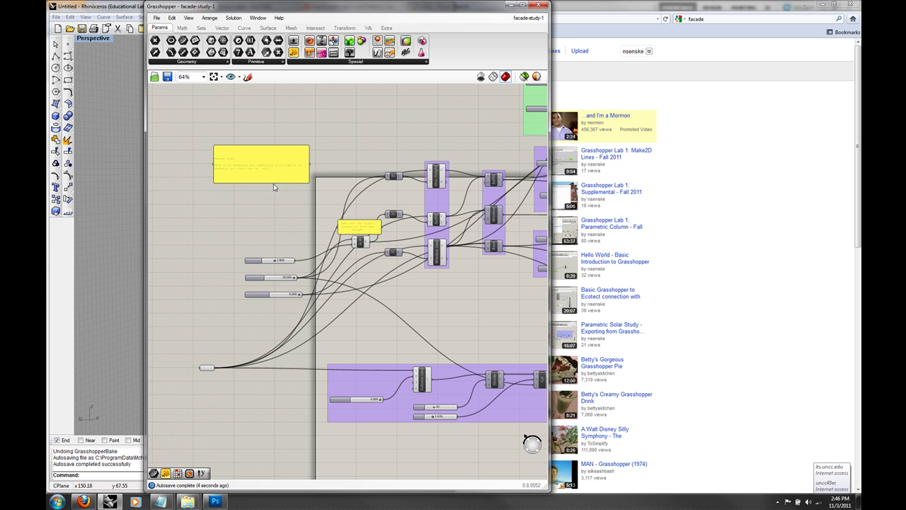
pyautogui.moveTo(273, 177); pyautogui.dragTo(273, 165)
pyautogui.scroll(2, 265, 159)
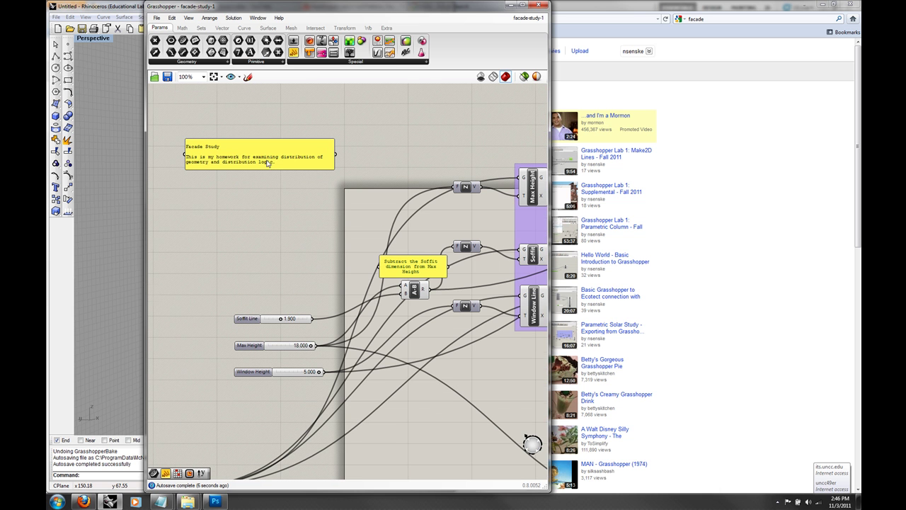
# - Colour the Facade Study panel white by setting its colour saturation to 0
pyautogui.click(317, 155)
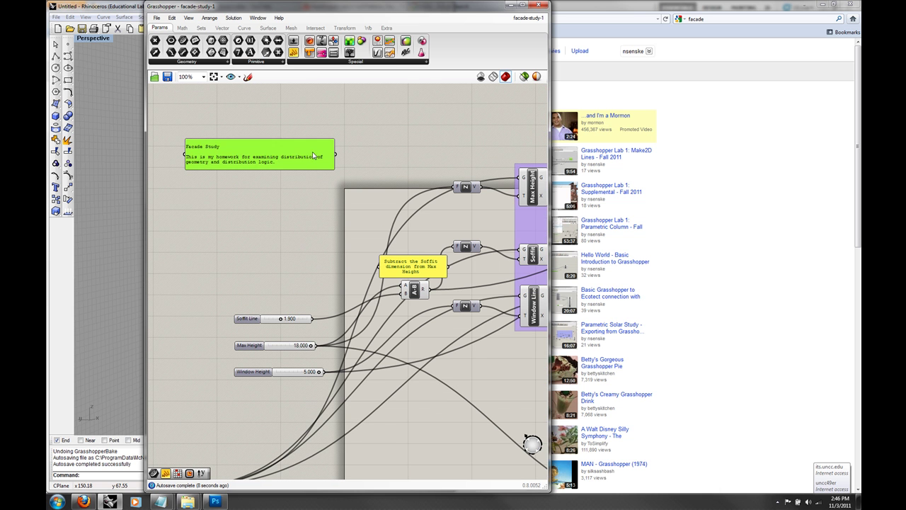
pyautogui.rightClick(310, 155)
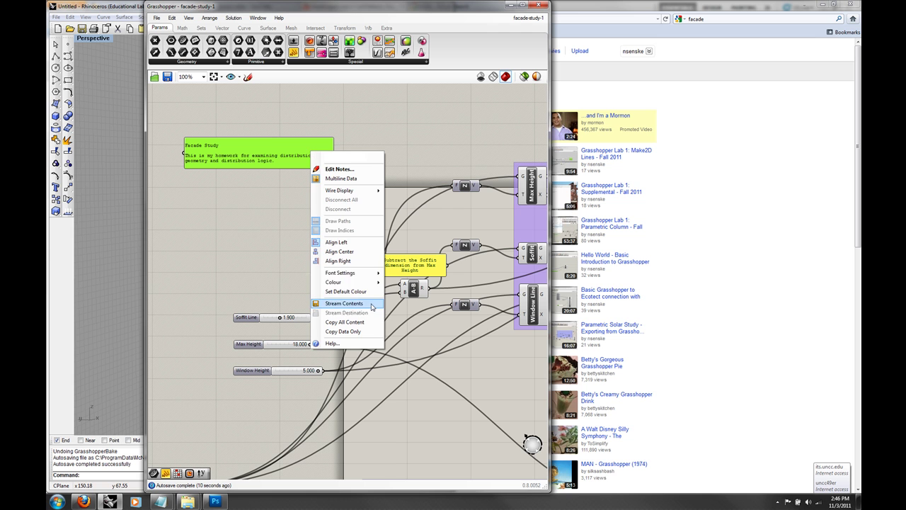
pyautogui.moveTo(368, 283)
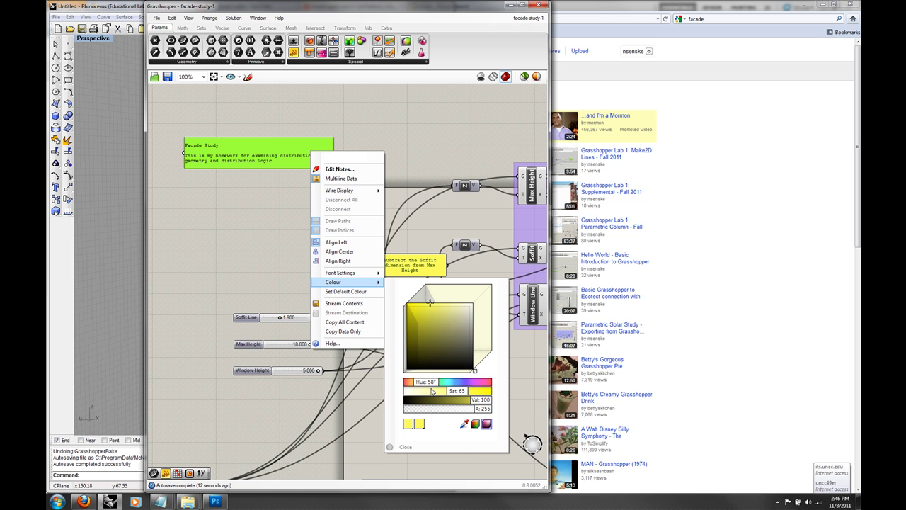
pyautogui.moveTo(431, 390); pyautogui.dragTo(403, 391)
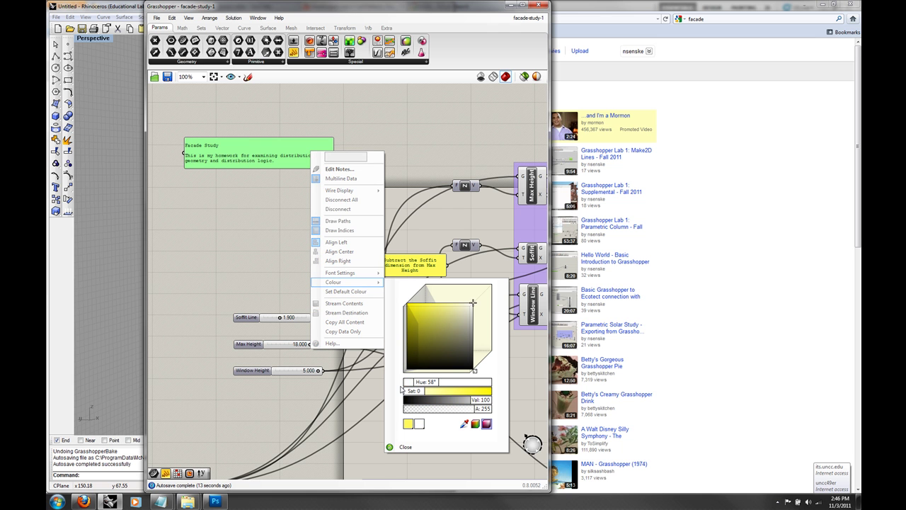
pyautogui.click(408, 446)
# - Maximize the Grasshopper window and review the layout of the entire facade definition
pyautogui.scroll(-5, 302, 242)
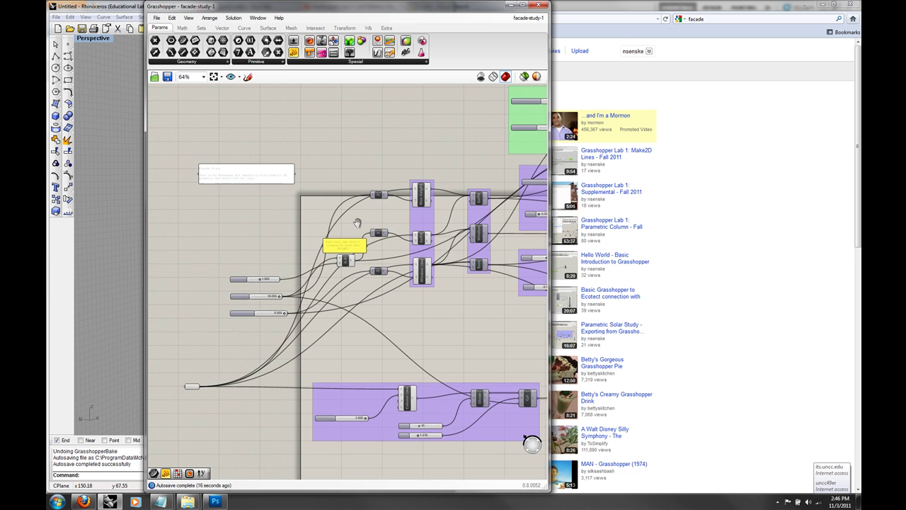
pyautogui.scroll(-1, 344, 224)
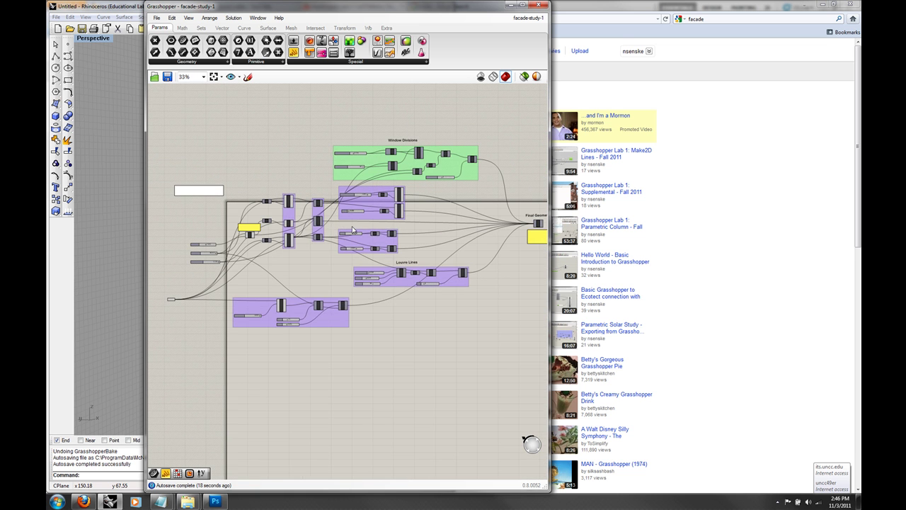
pyautogui.moveTo(321, 215); pyautogui.dragTo(616, 247, button='right')
pyautogui.click(523, 6)
pyautogui.scroll(1, 478, 224)
pyautogui.scroll(2, 528, 252)
pyautogui.scroll(-1, 529, 252)
pyautogui.scroll(1, 615, 248)
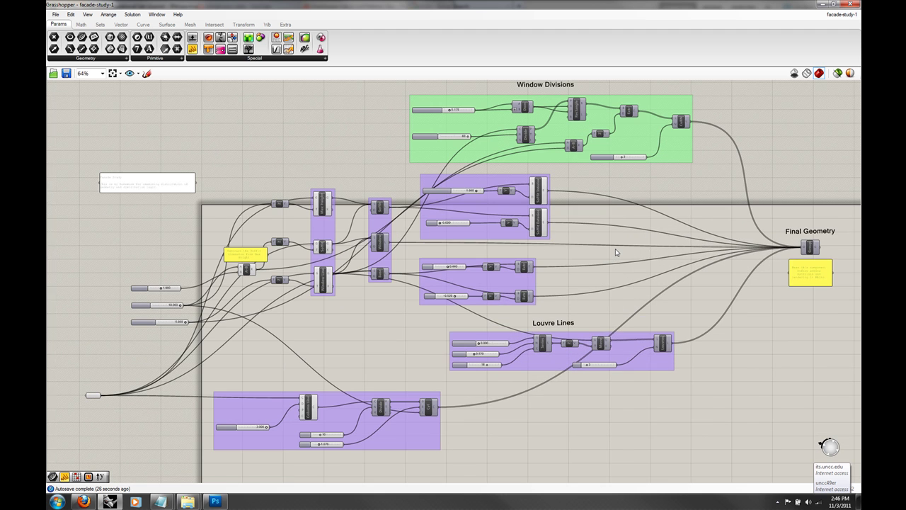